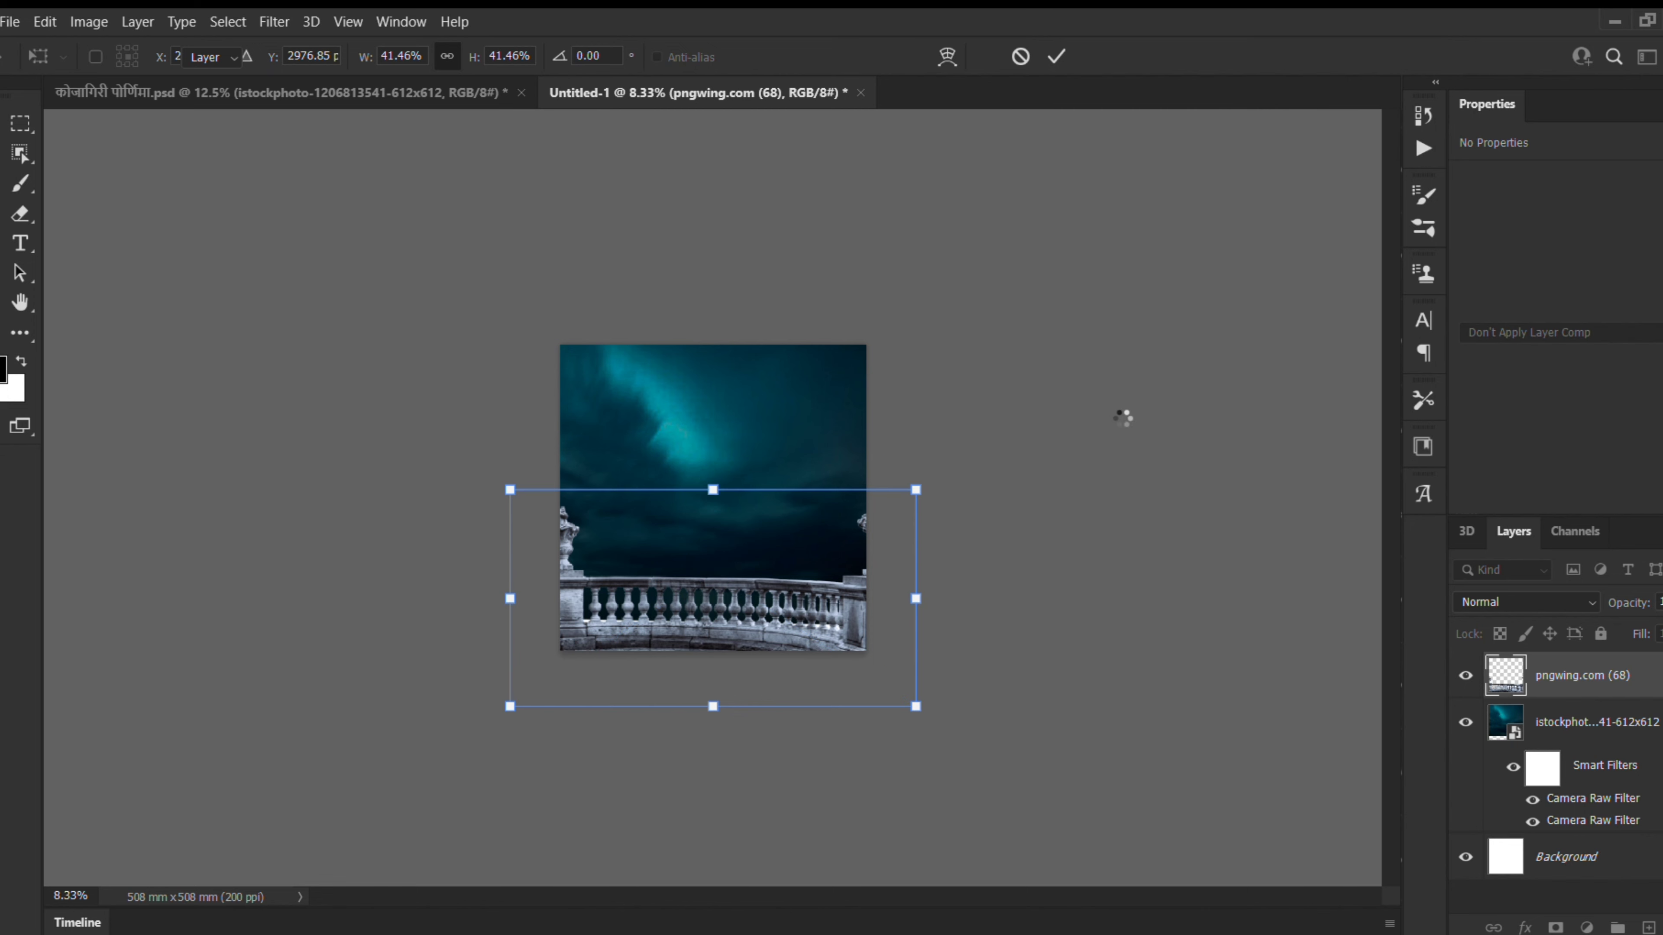
Step: Commit the balustrade's transform and copy the starry-sky layer from कोजागिरी पोर्णिमा.psd into Untitled-1
key("Return")
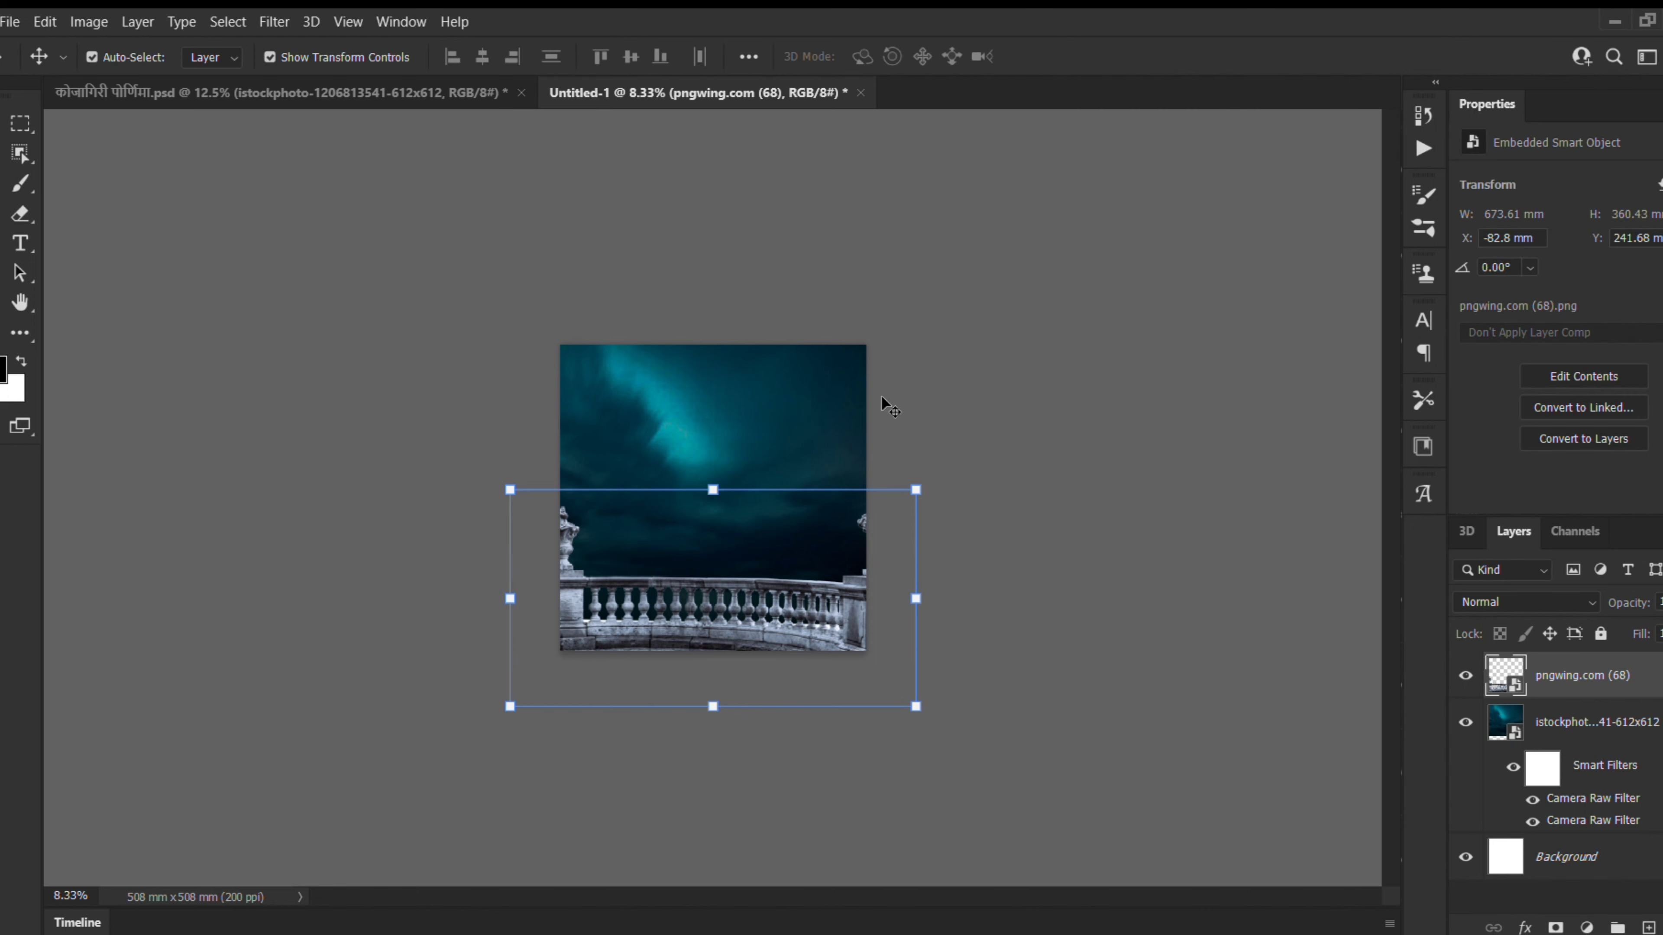
left_click(386, 93)
left_click(1635, 676)
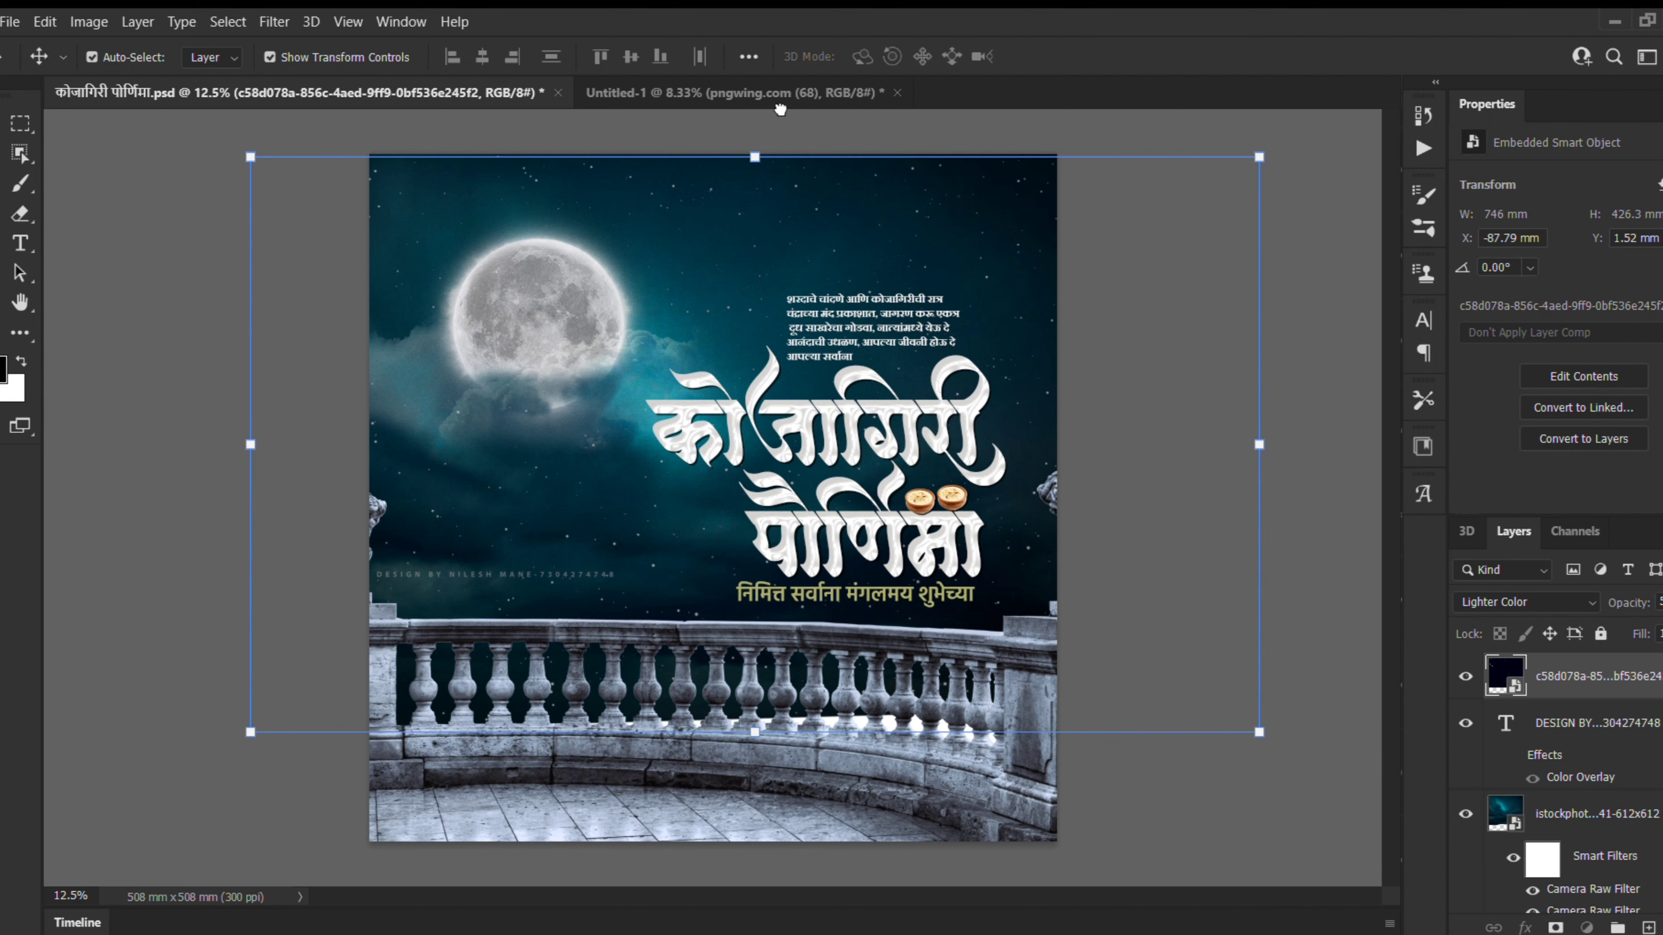
left_click(775, 95)
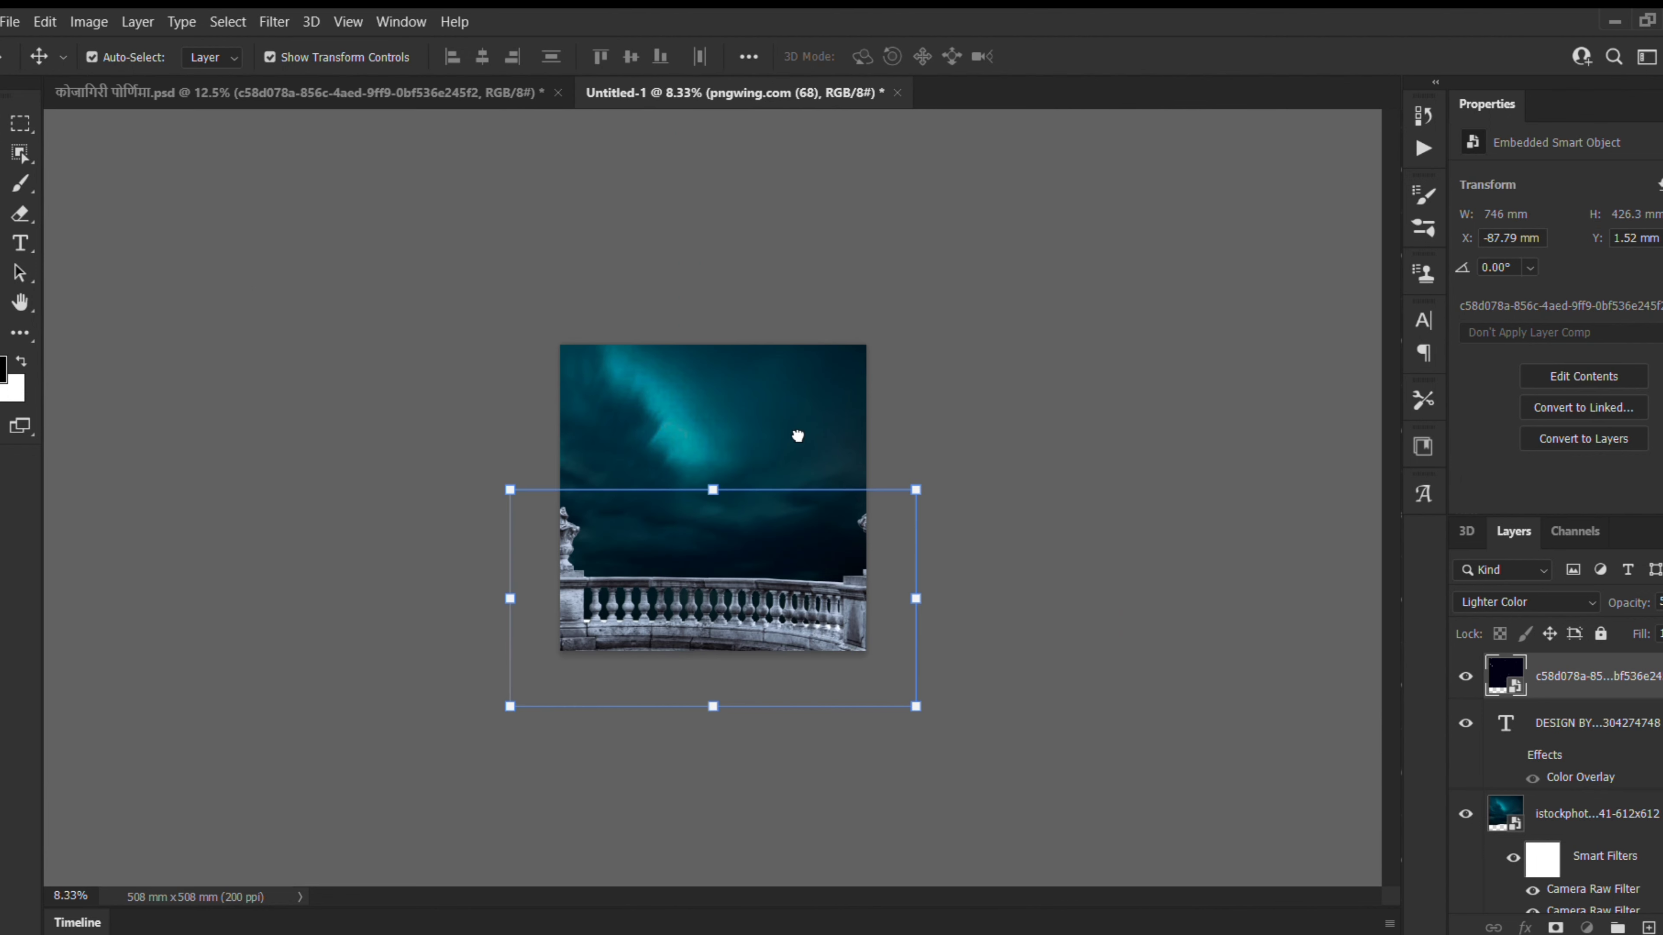
left_click_drag(797, 436, 790, 432)
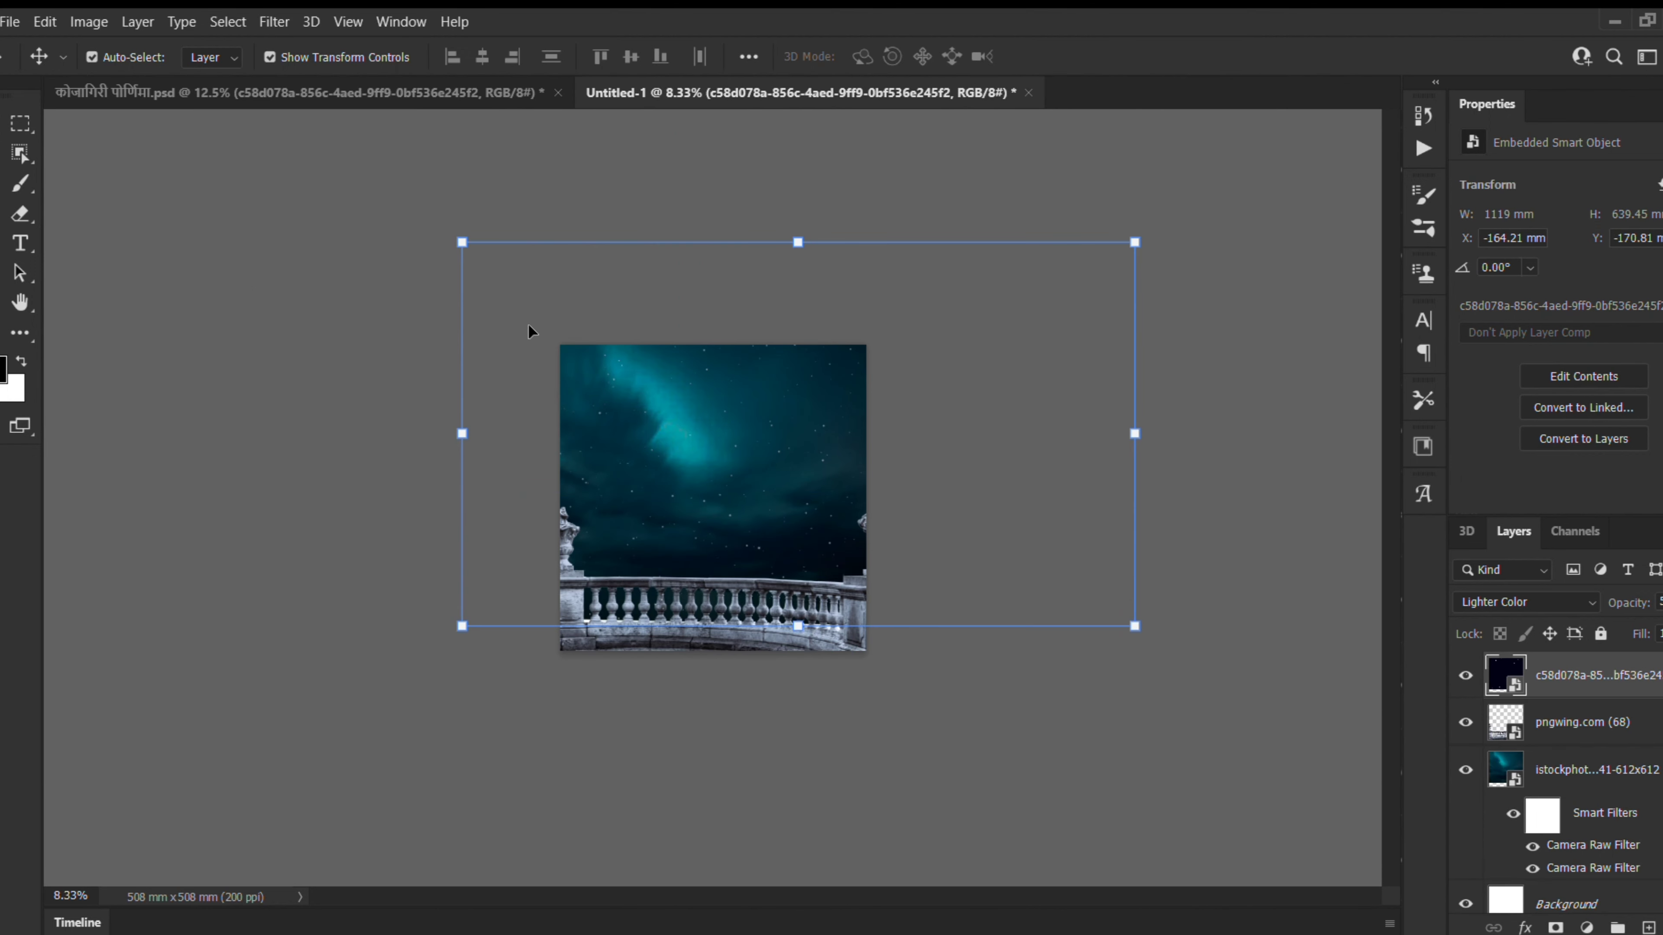
Step: Scale the starry-sky layer down to about 1001 × 572 mm, centre it roughly over the canvas, and deselect it
left_click_drag(463, 242, 531, 283)
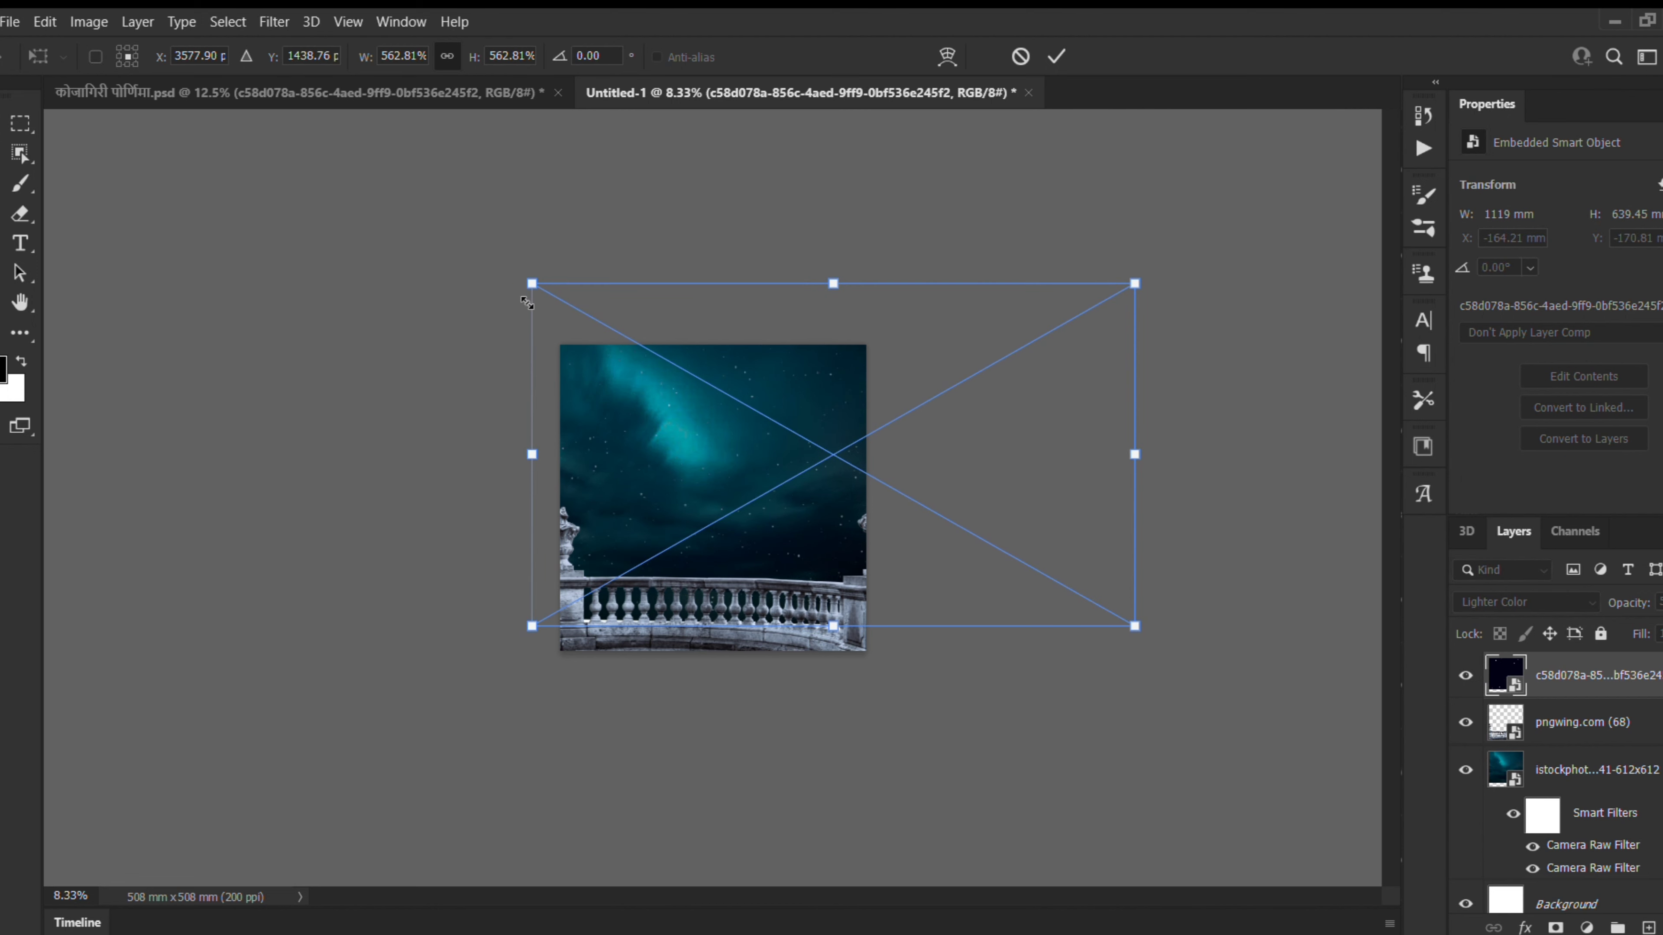
left_click_drag(838, 460, 733, 436)
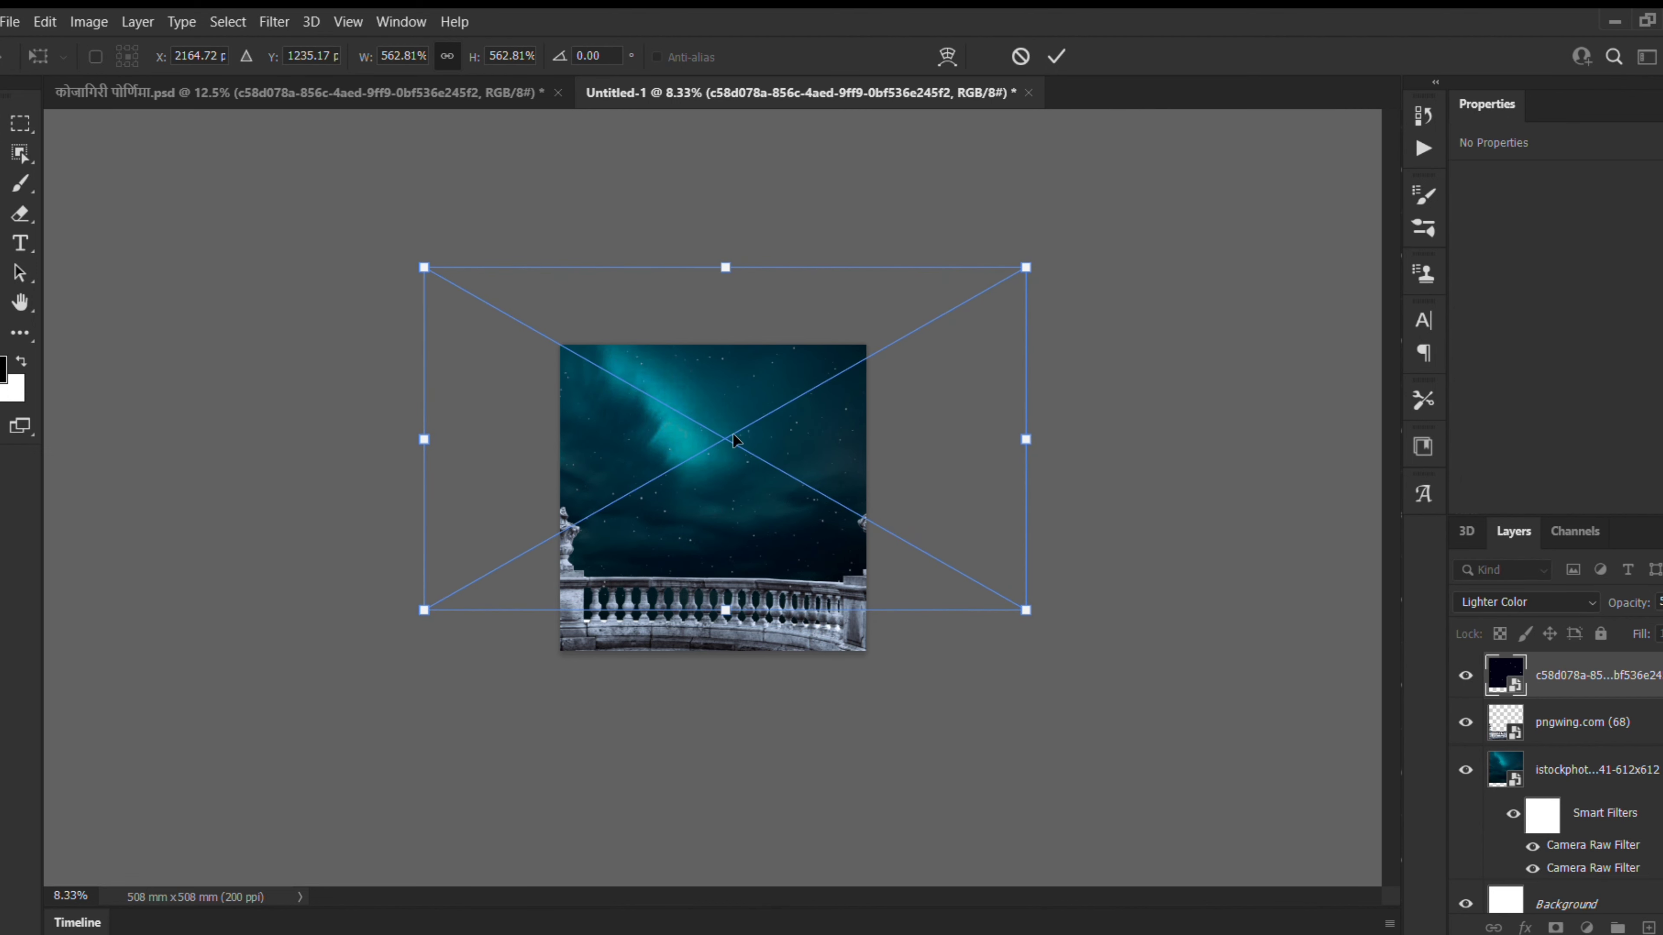
key("Return")
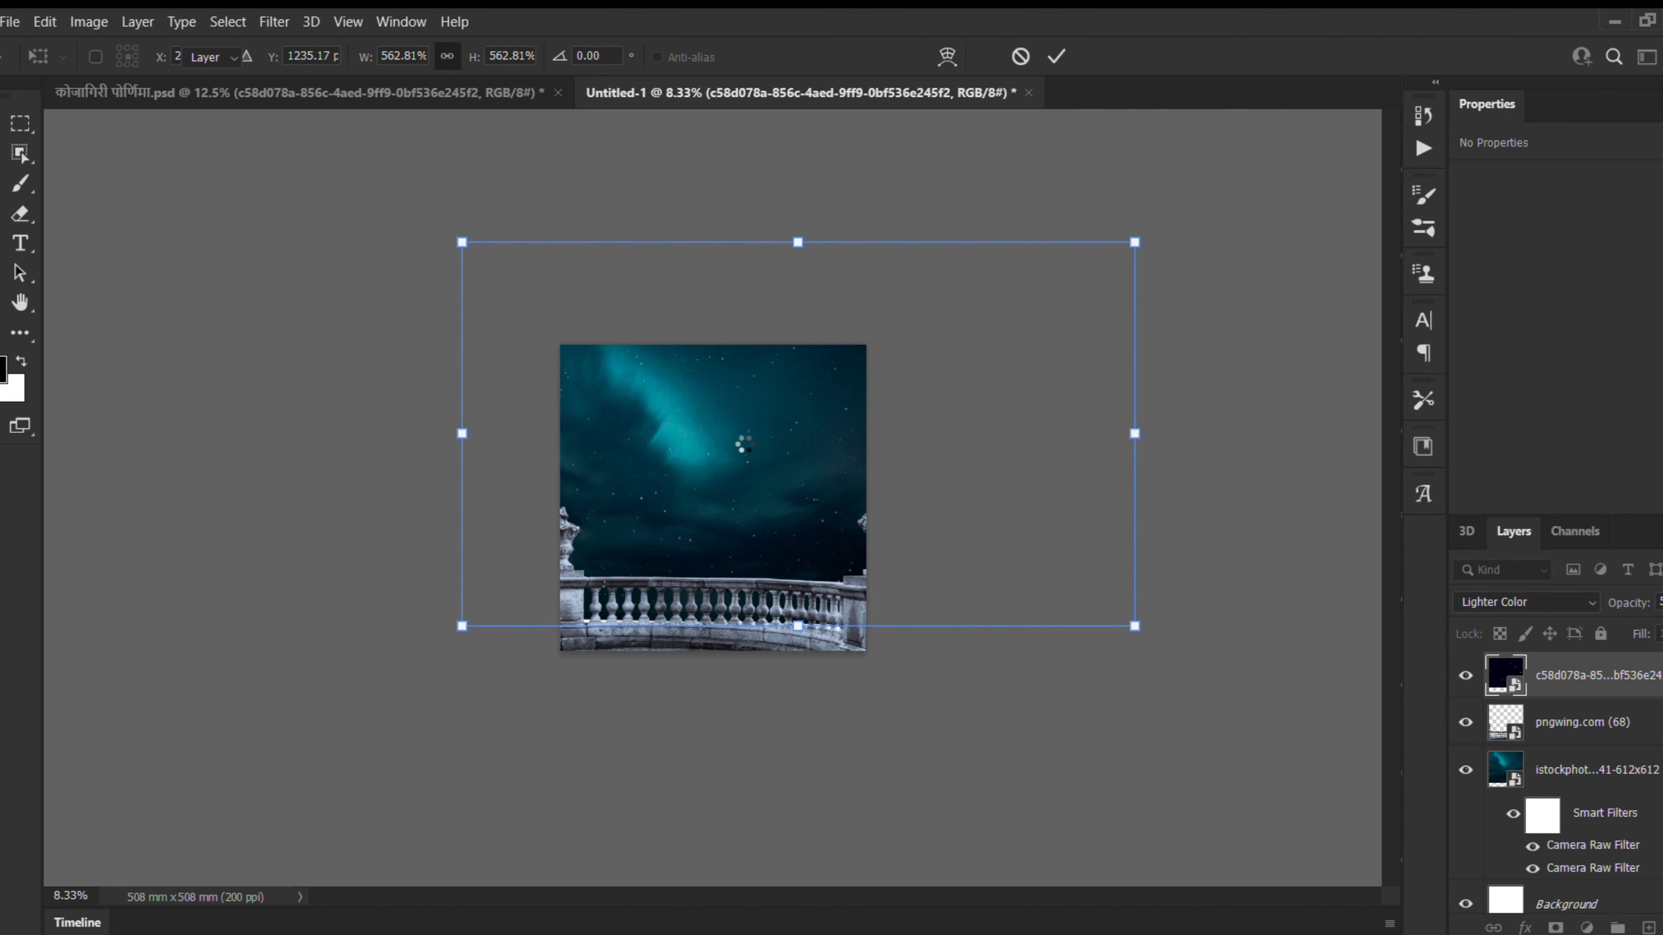
key("ctrl")
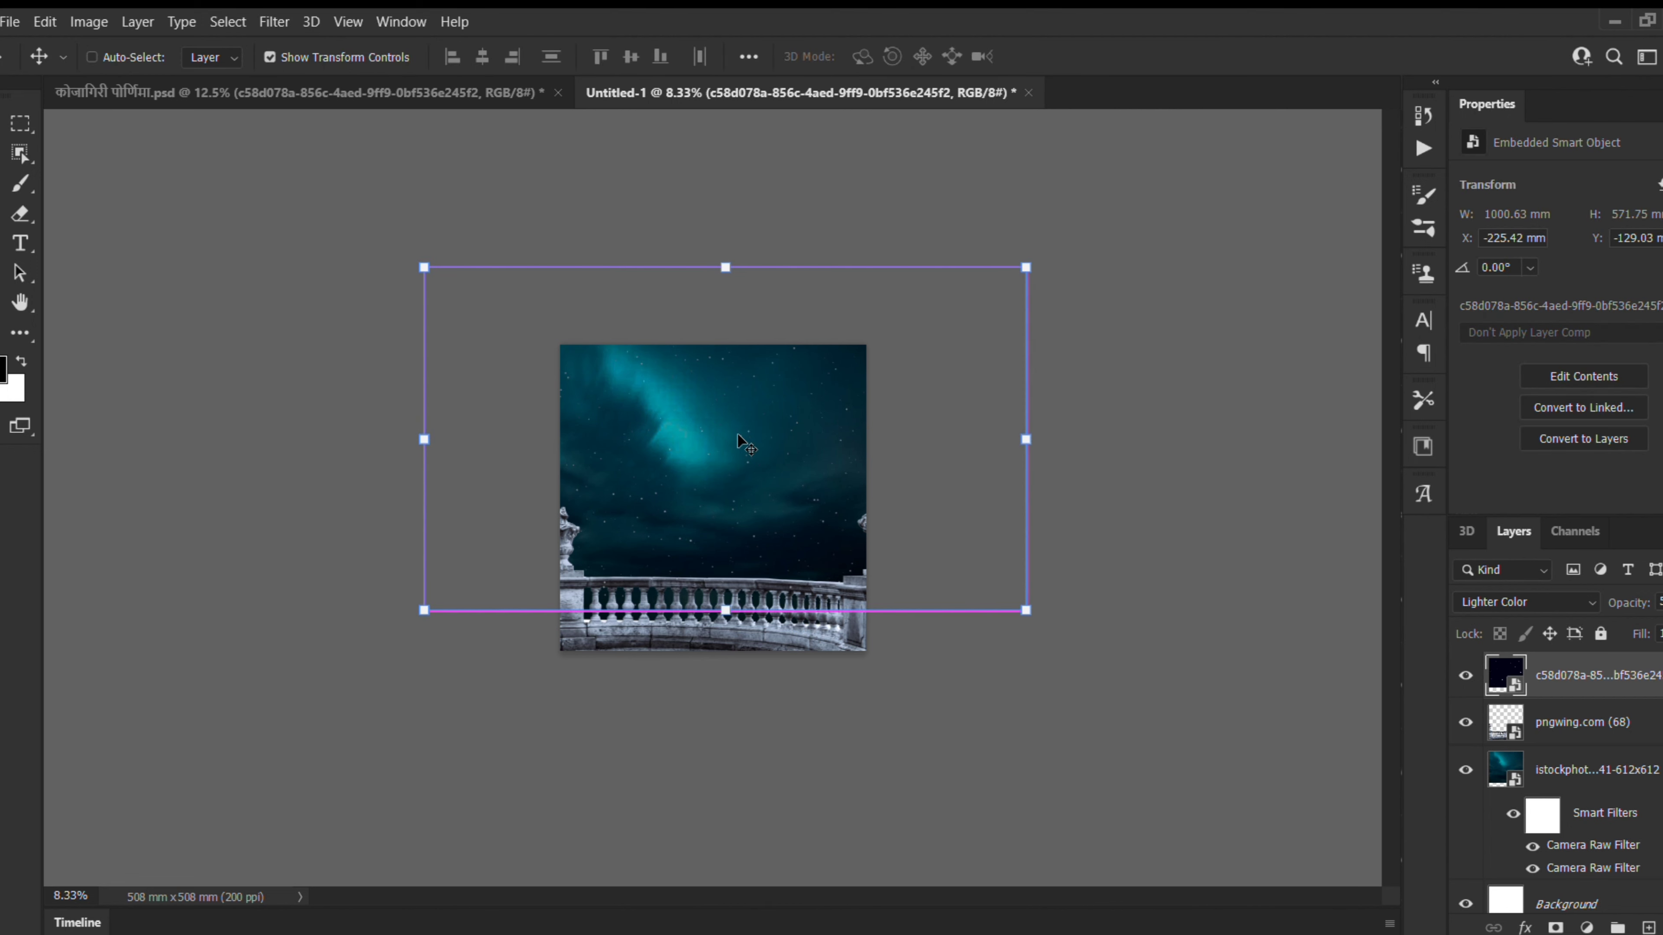
key("ctrl+plus")
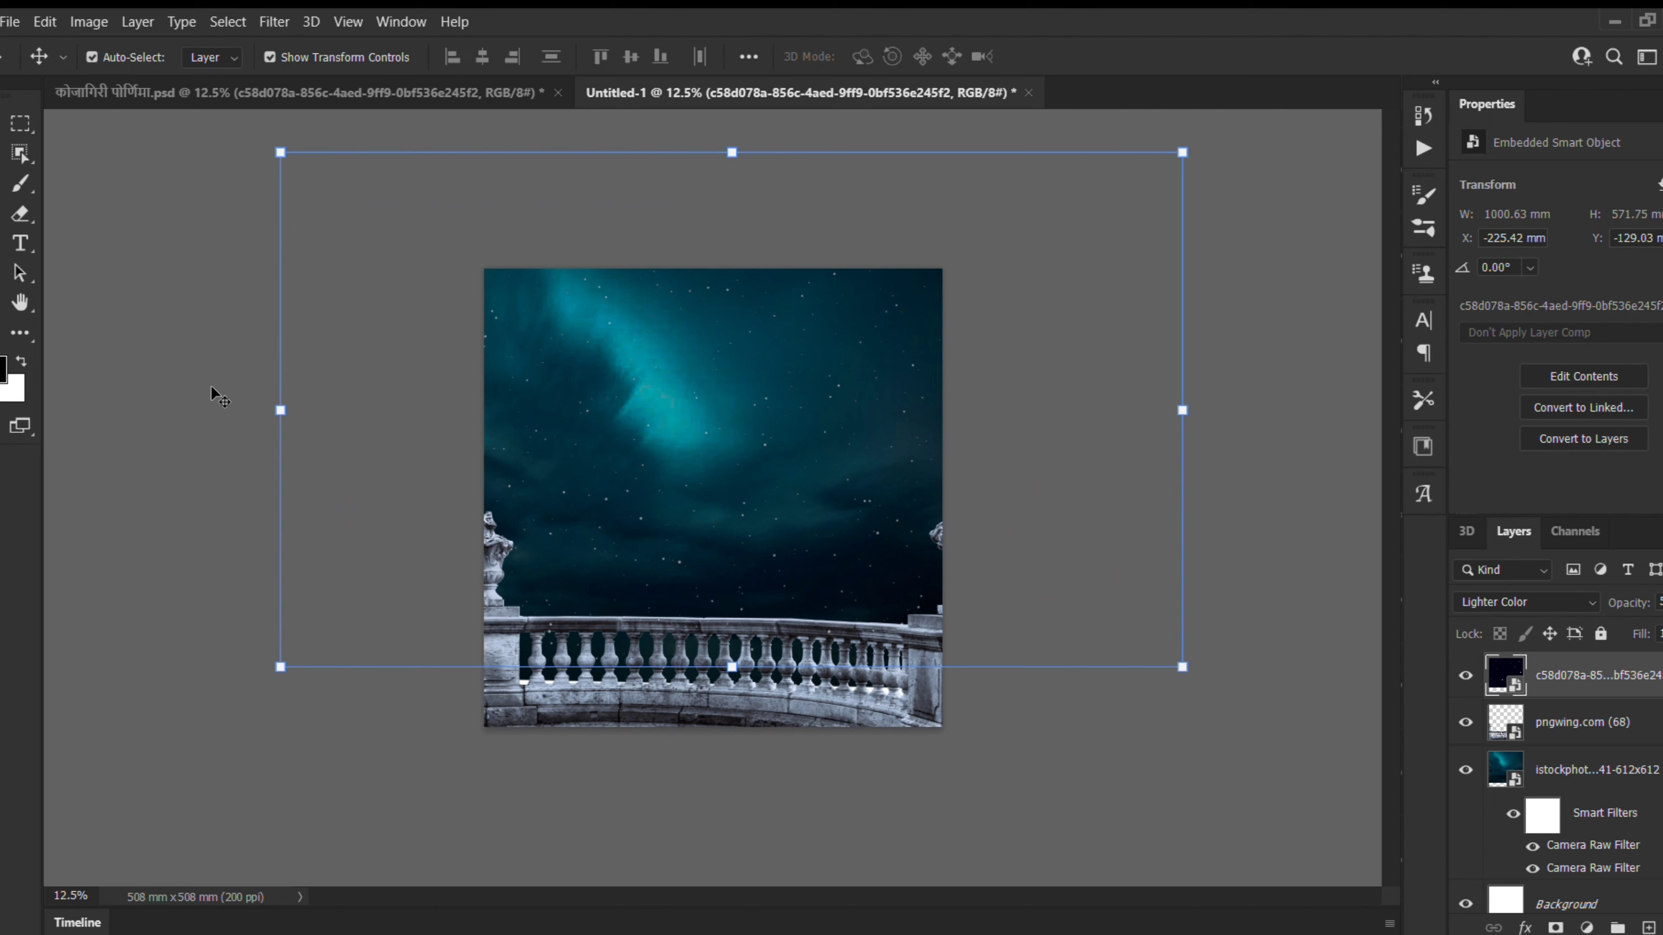
left_click(219, 396)
Step: Copy the cloud layer pngegg (7) from कोजागिरी पोर्णिमा.psd into the upper part of Untitled-1
left_click(376, 95)
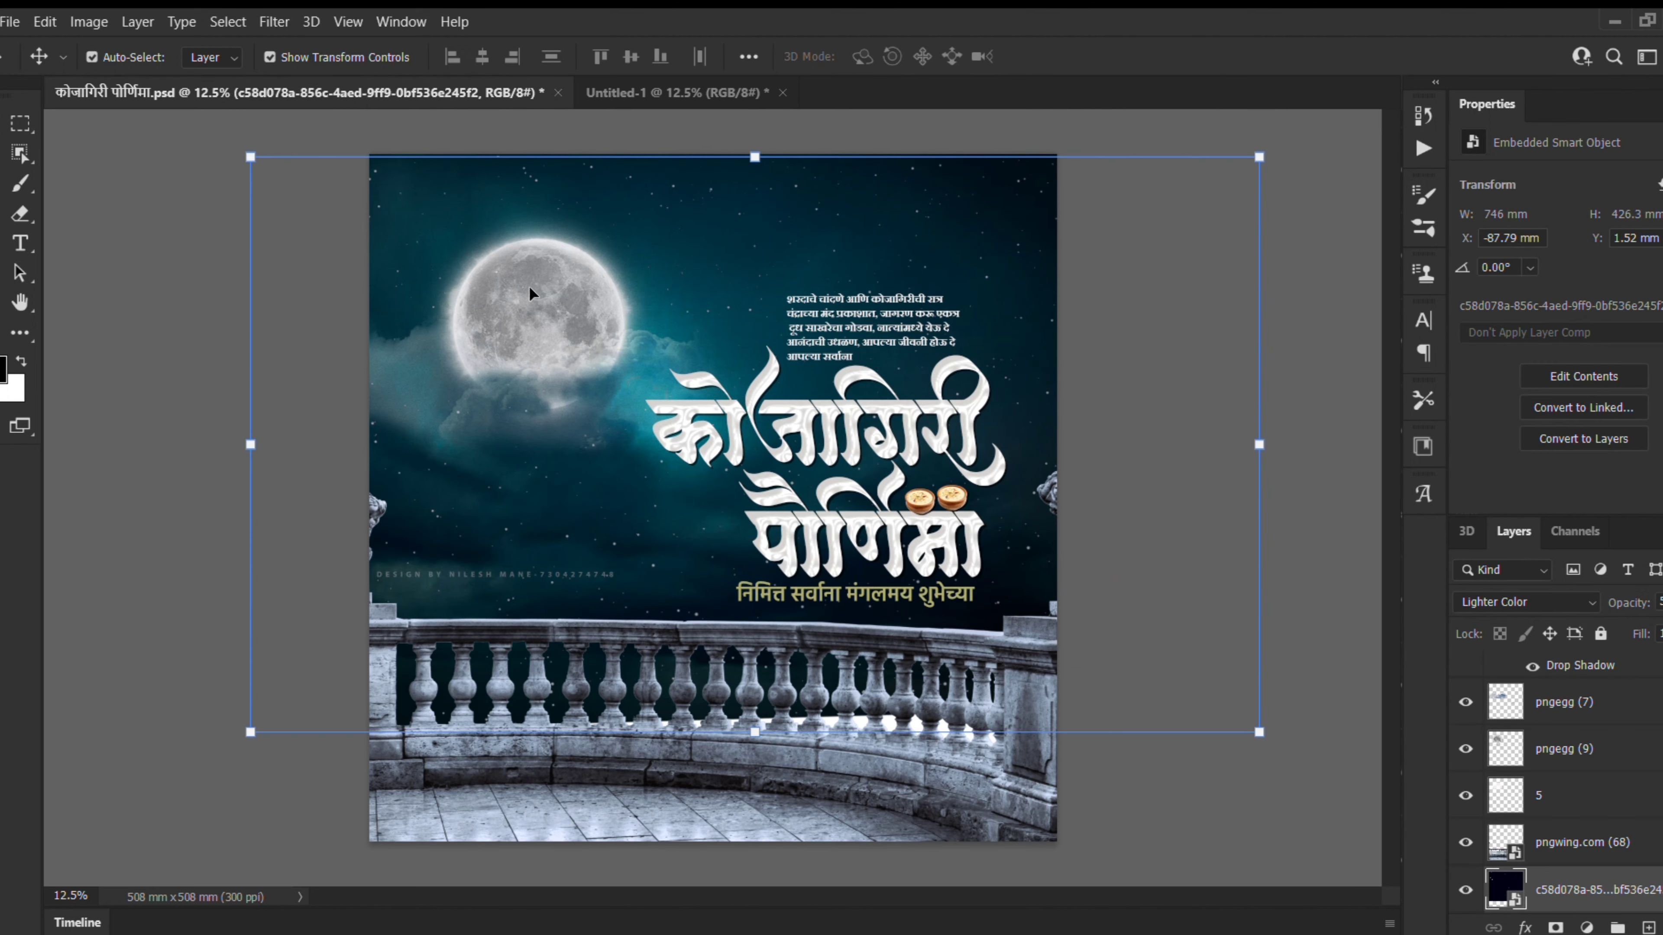
left_click(531, 305)
left_click(486, 397)
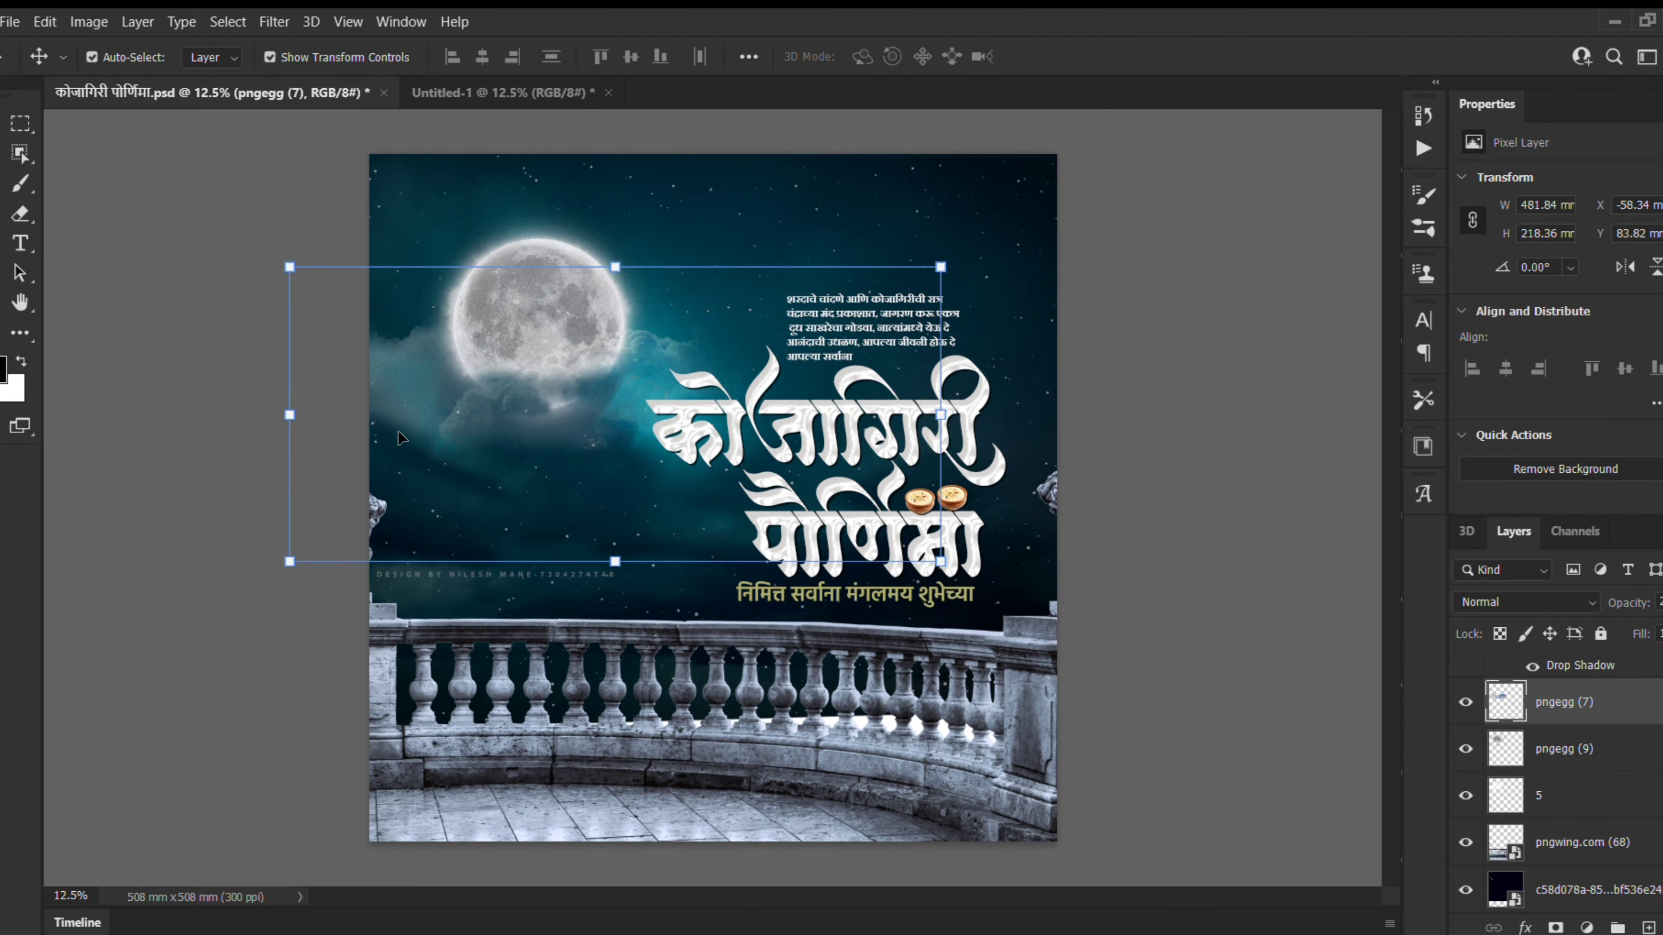
left_click_drag(426, 398, 488, 88)
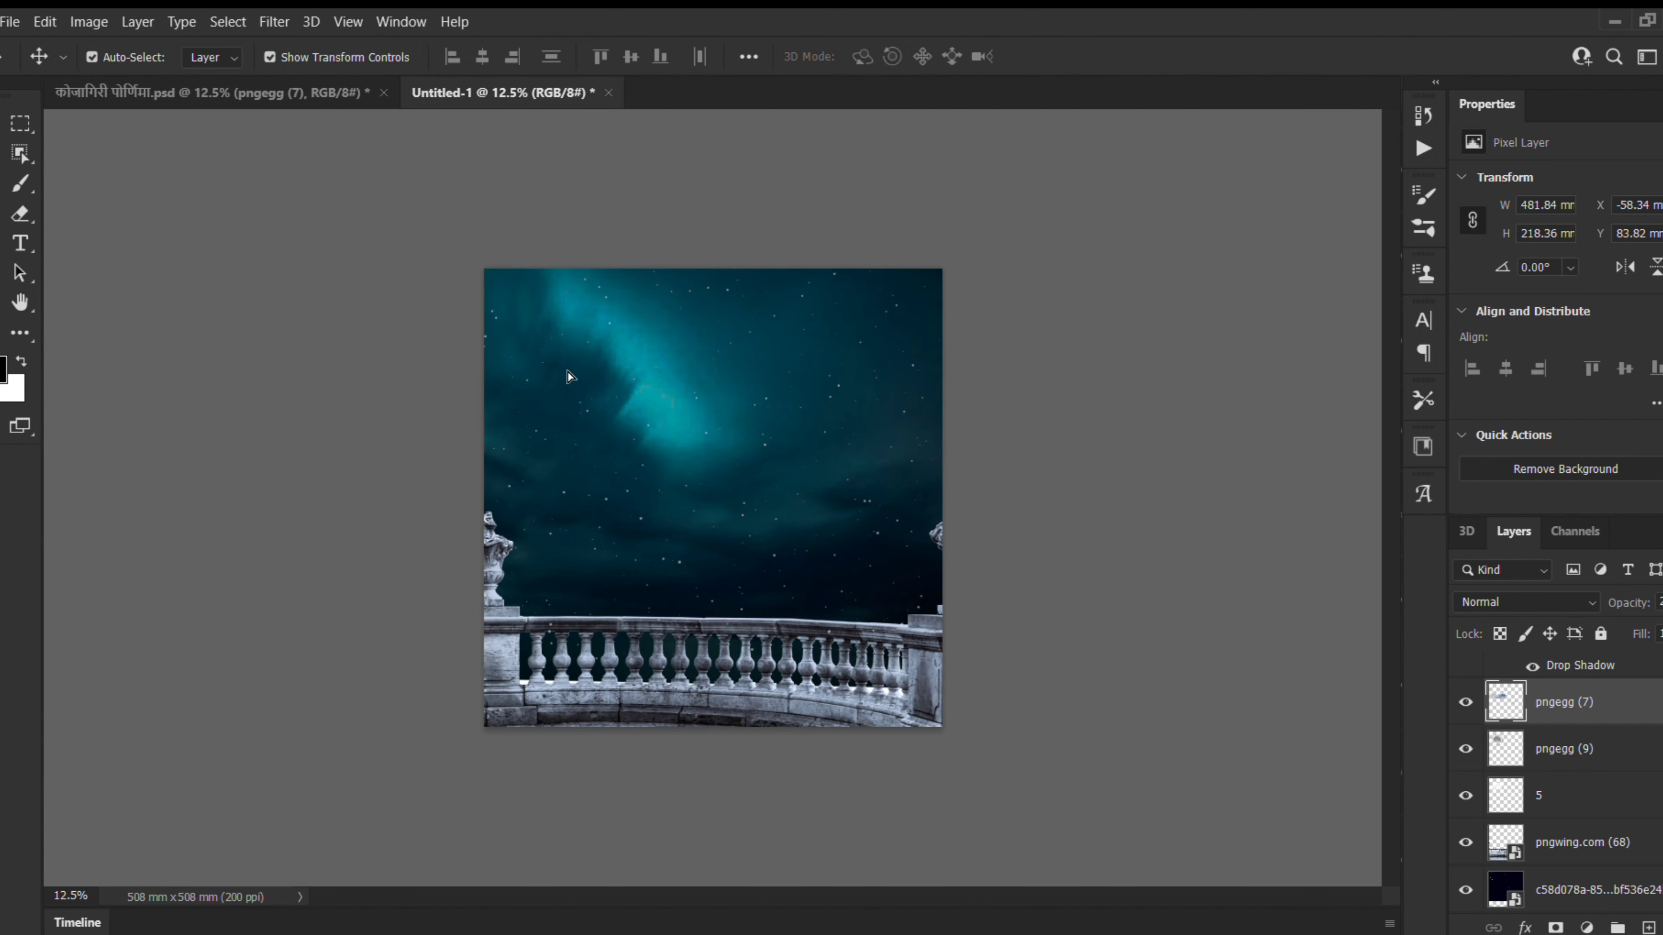
left_click_drag(568, 372, 568, 372)
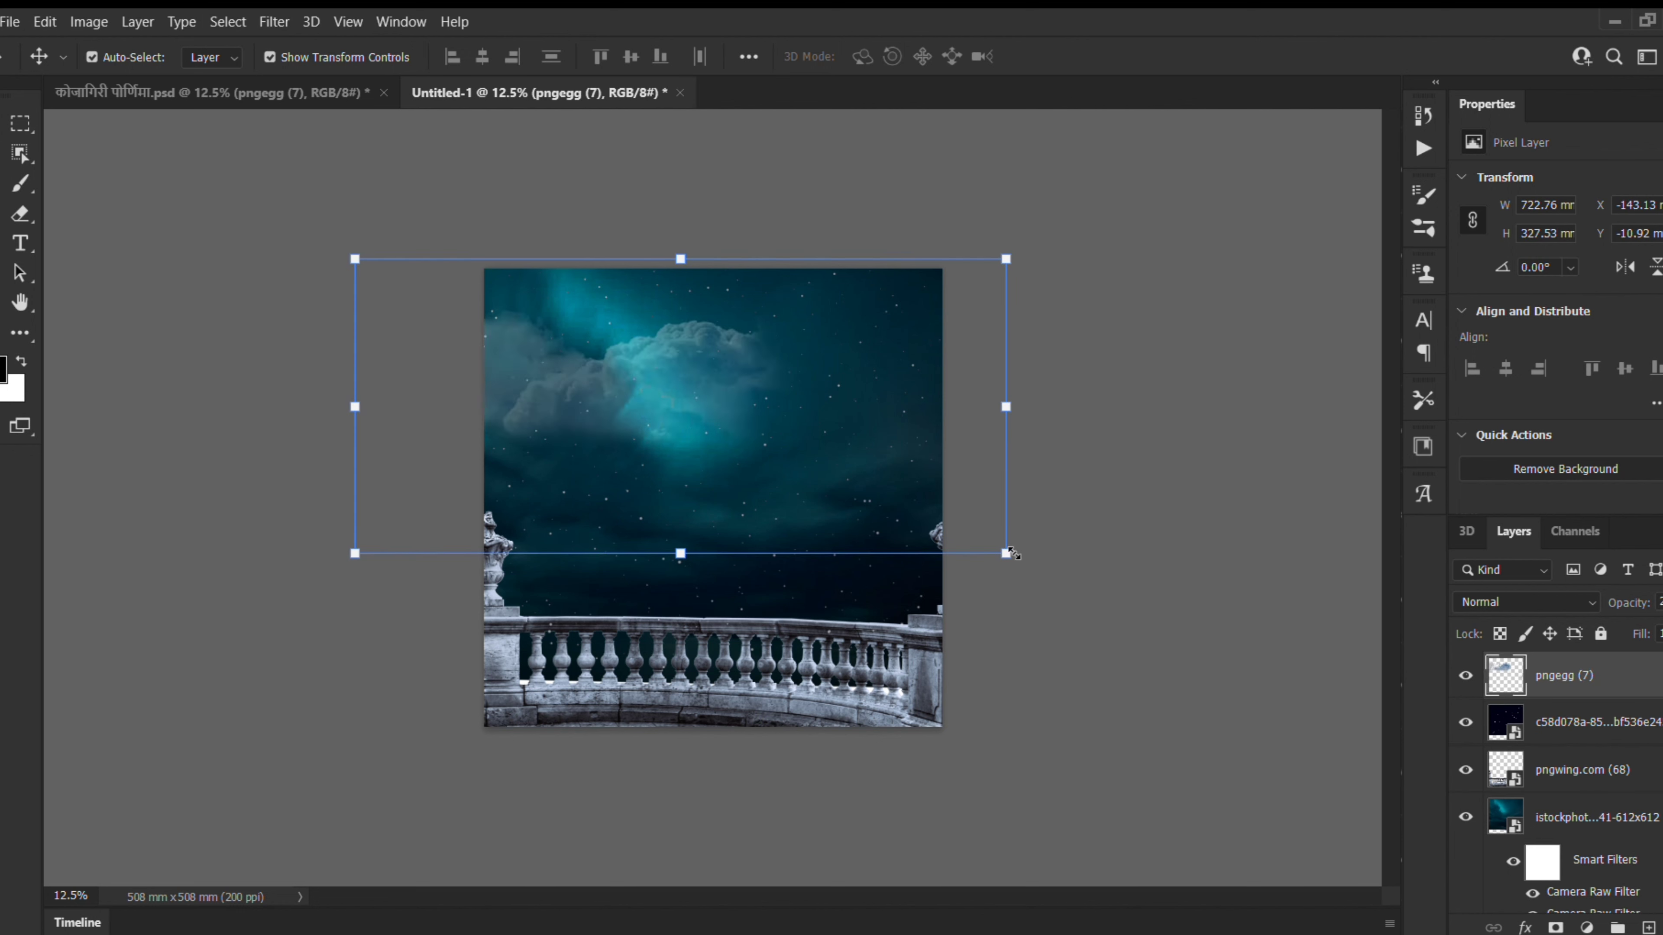
Step: Scale the cloud layer to about 65.6% and place it across the upper left of the sky
left_click_drag(1008, 553, 781, 451)
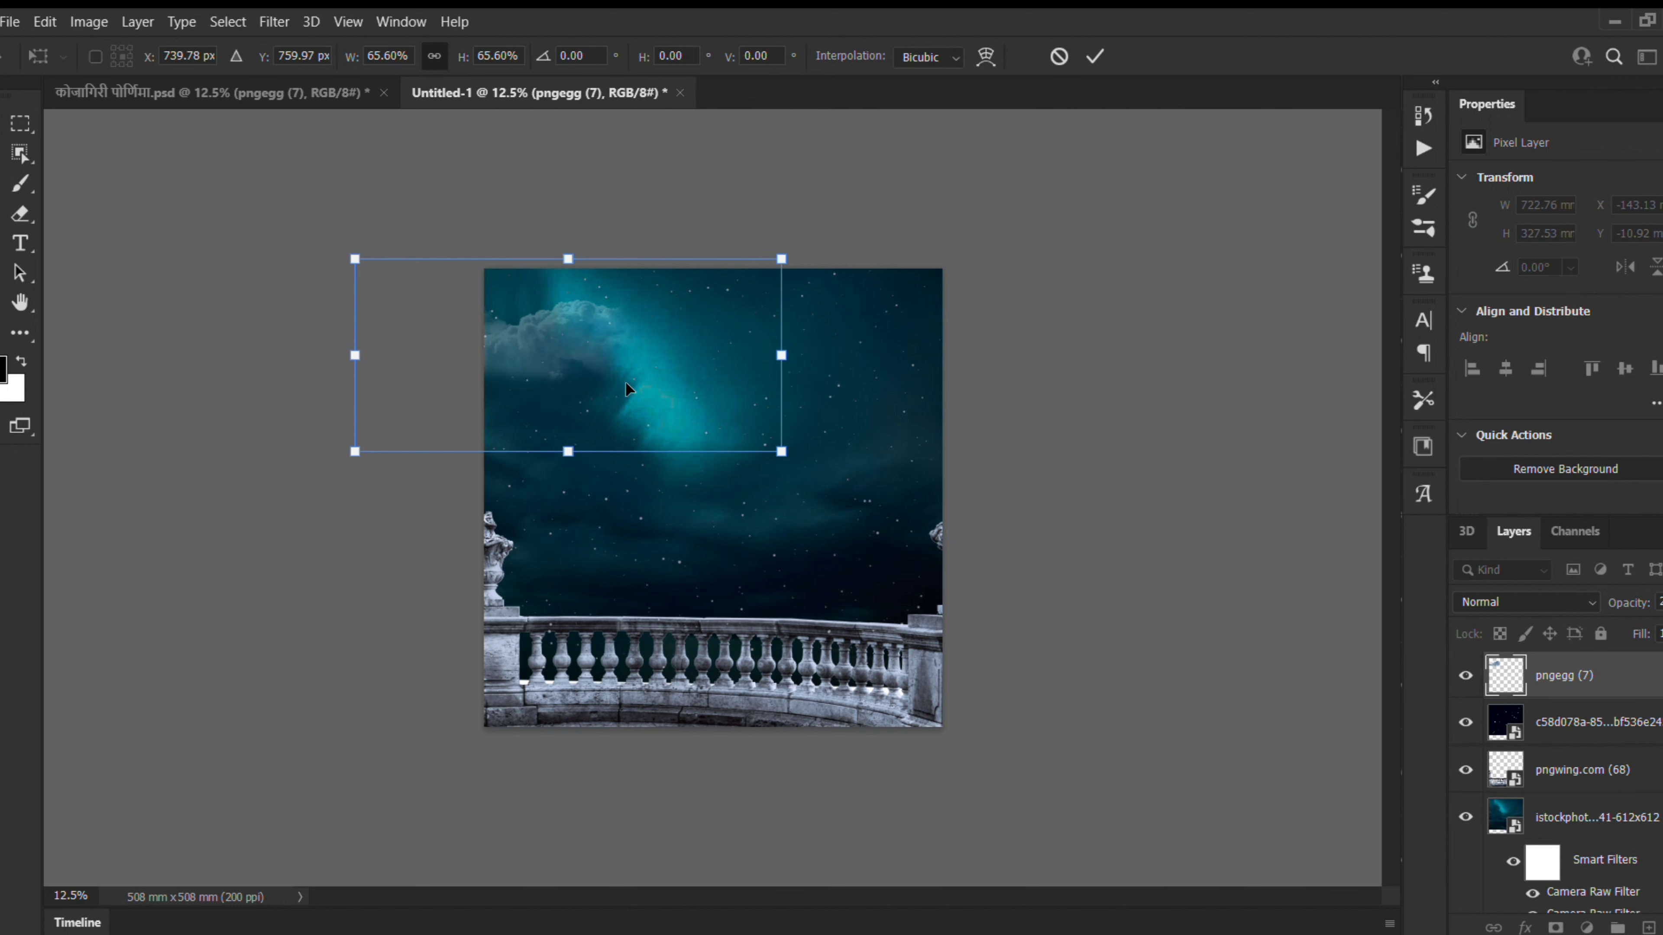
left_click_drag(627, 389, 728, 458)
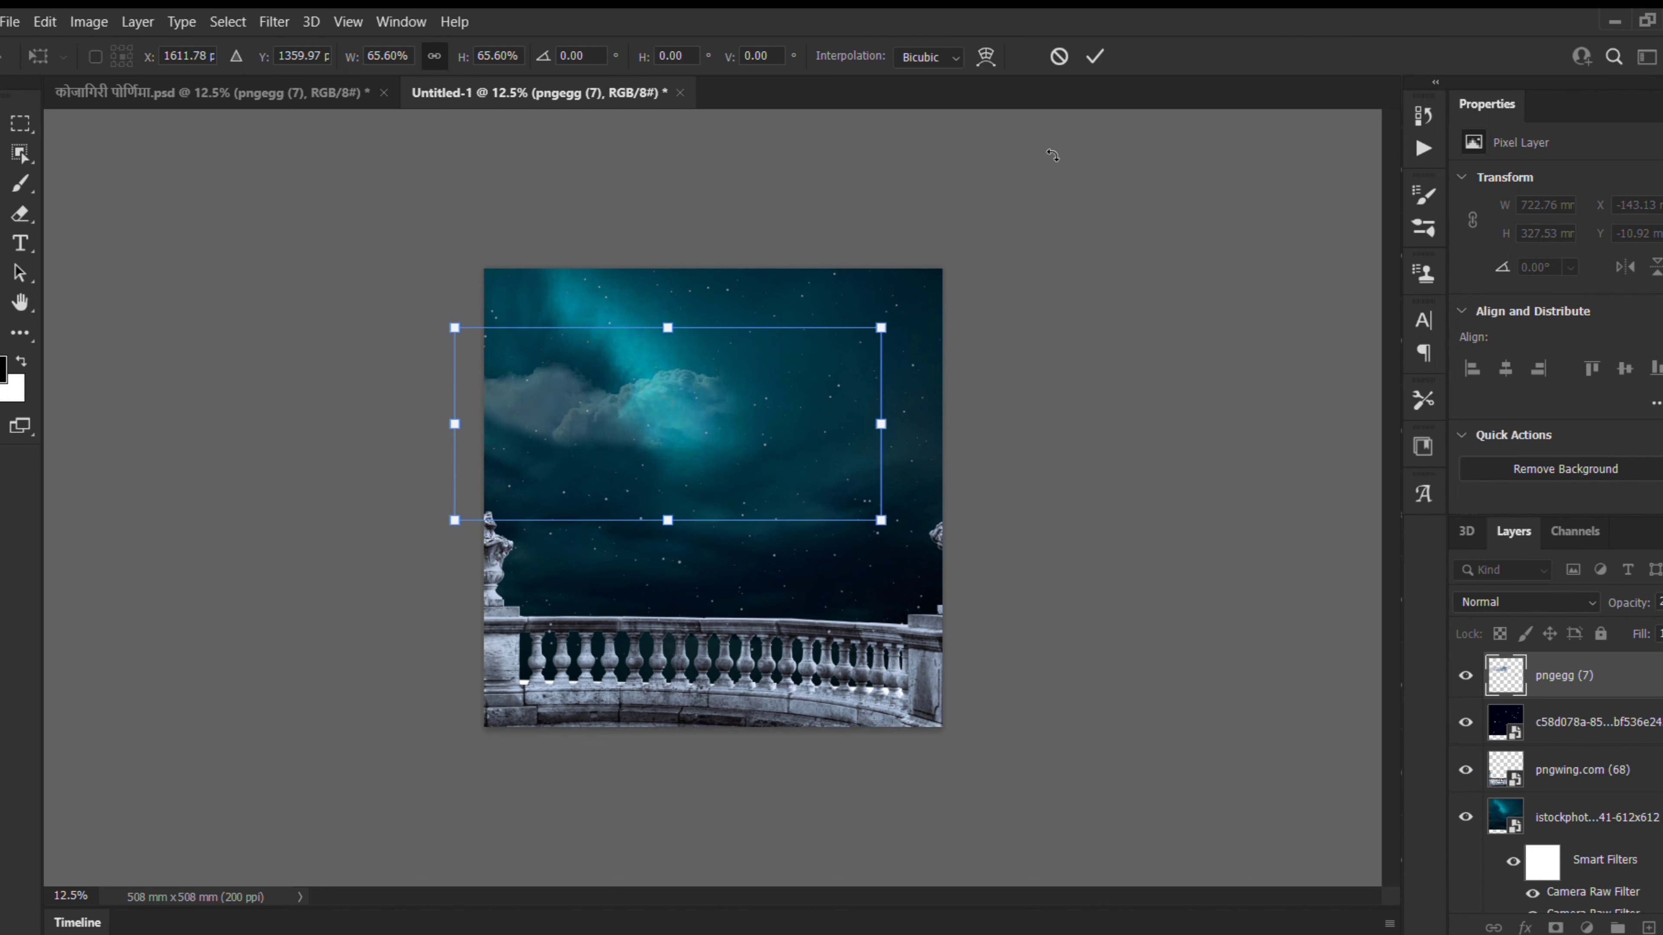
left_click(1094, 56)
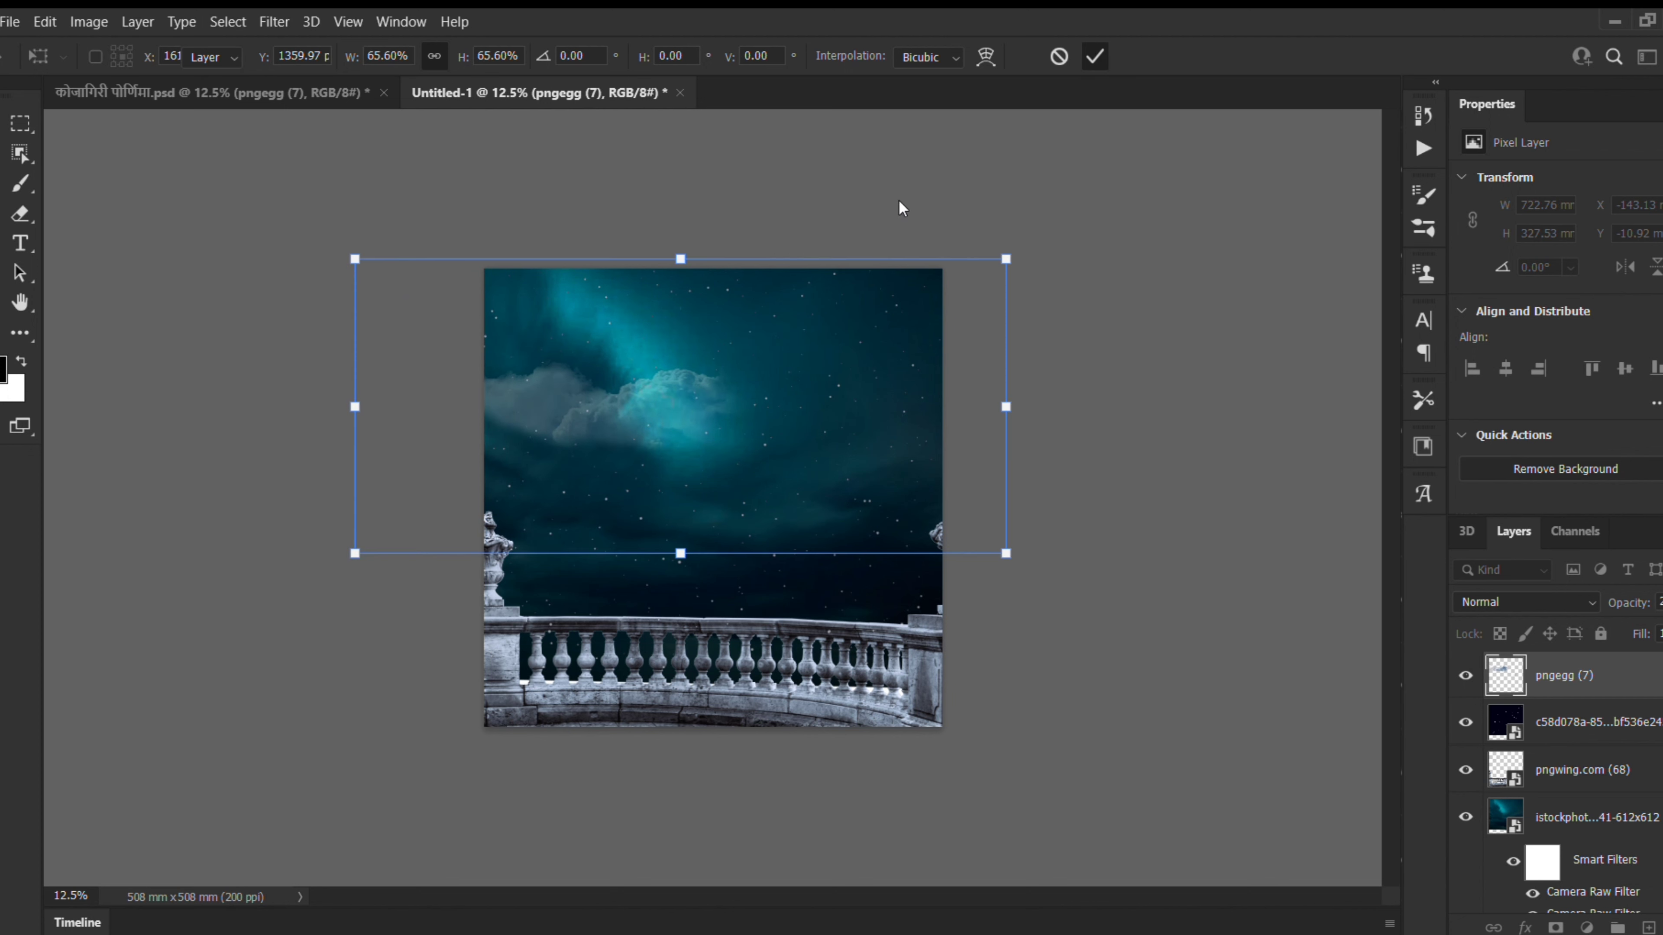
Step: Lock the cloud layer pngegg (7) and the starry-sky layer in कोजागिरी पोर्णिमा.psd
left_click(246, 96)
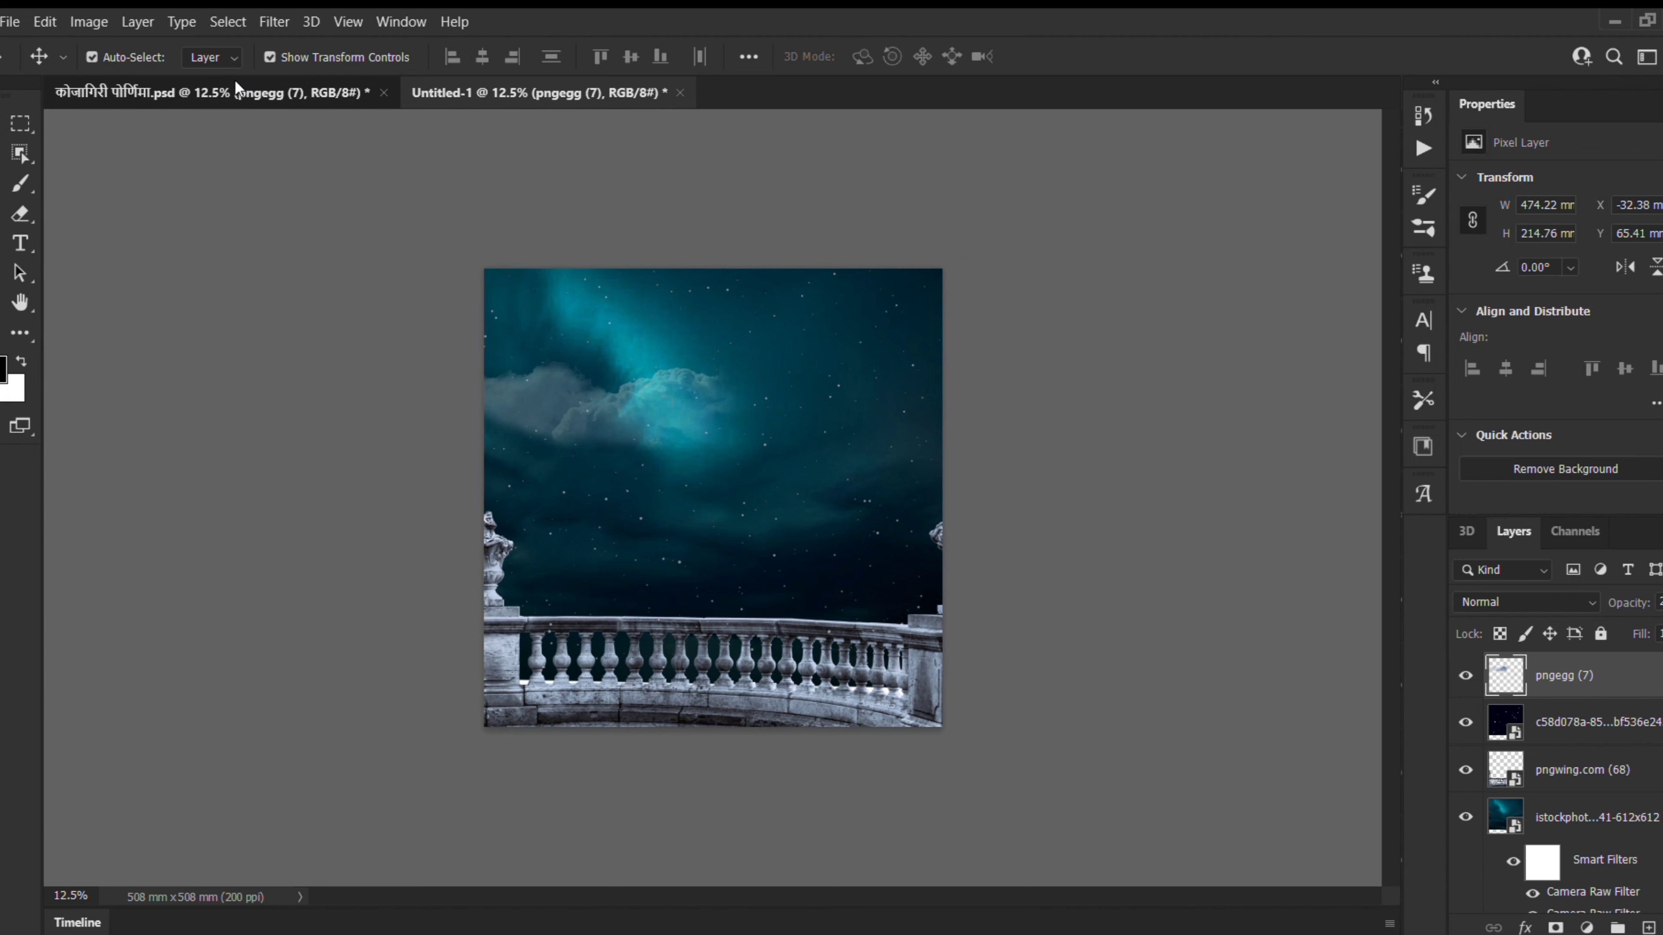
left_click(236, 97)
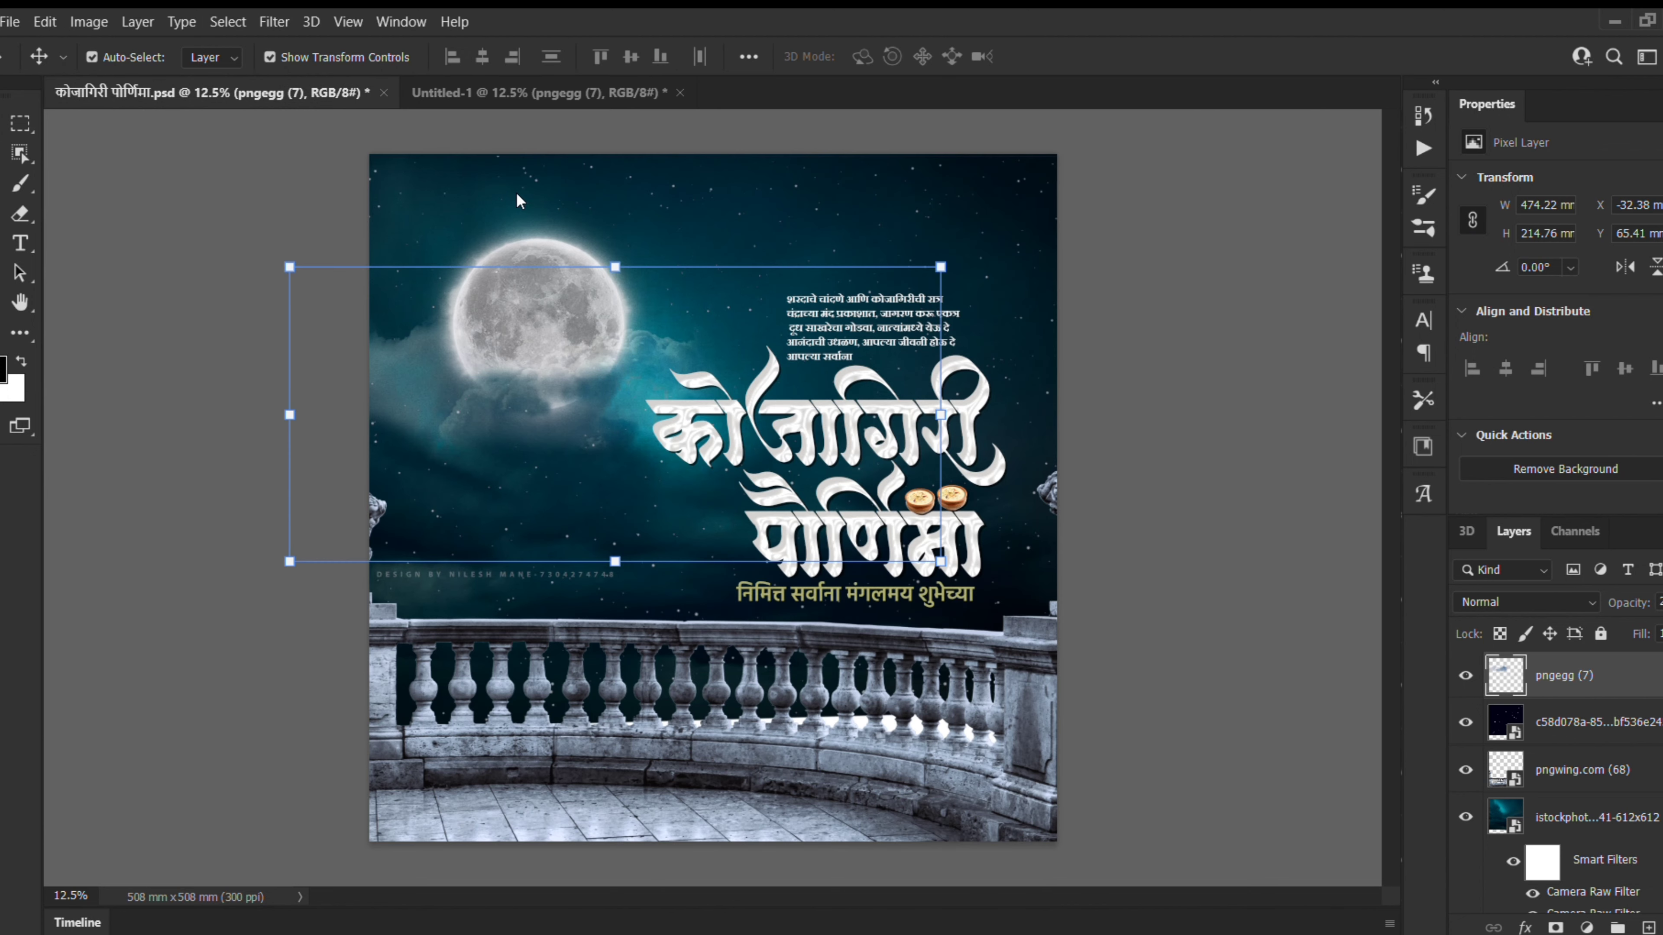
left_click(501, 279)
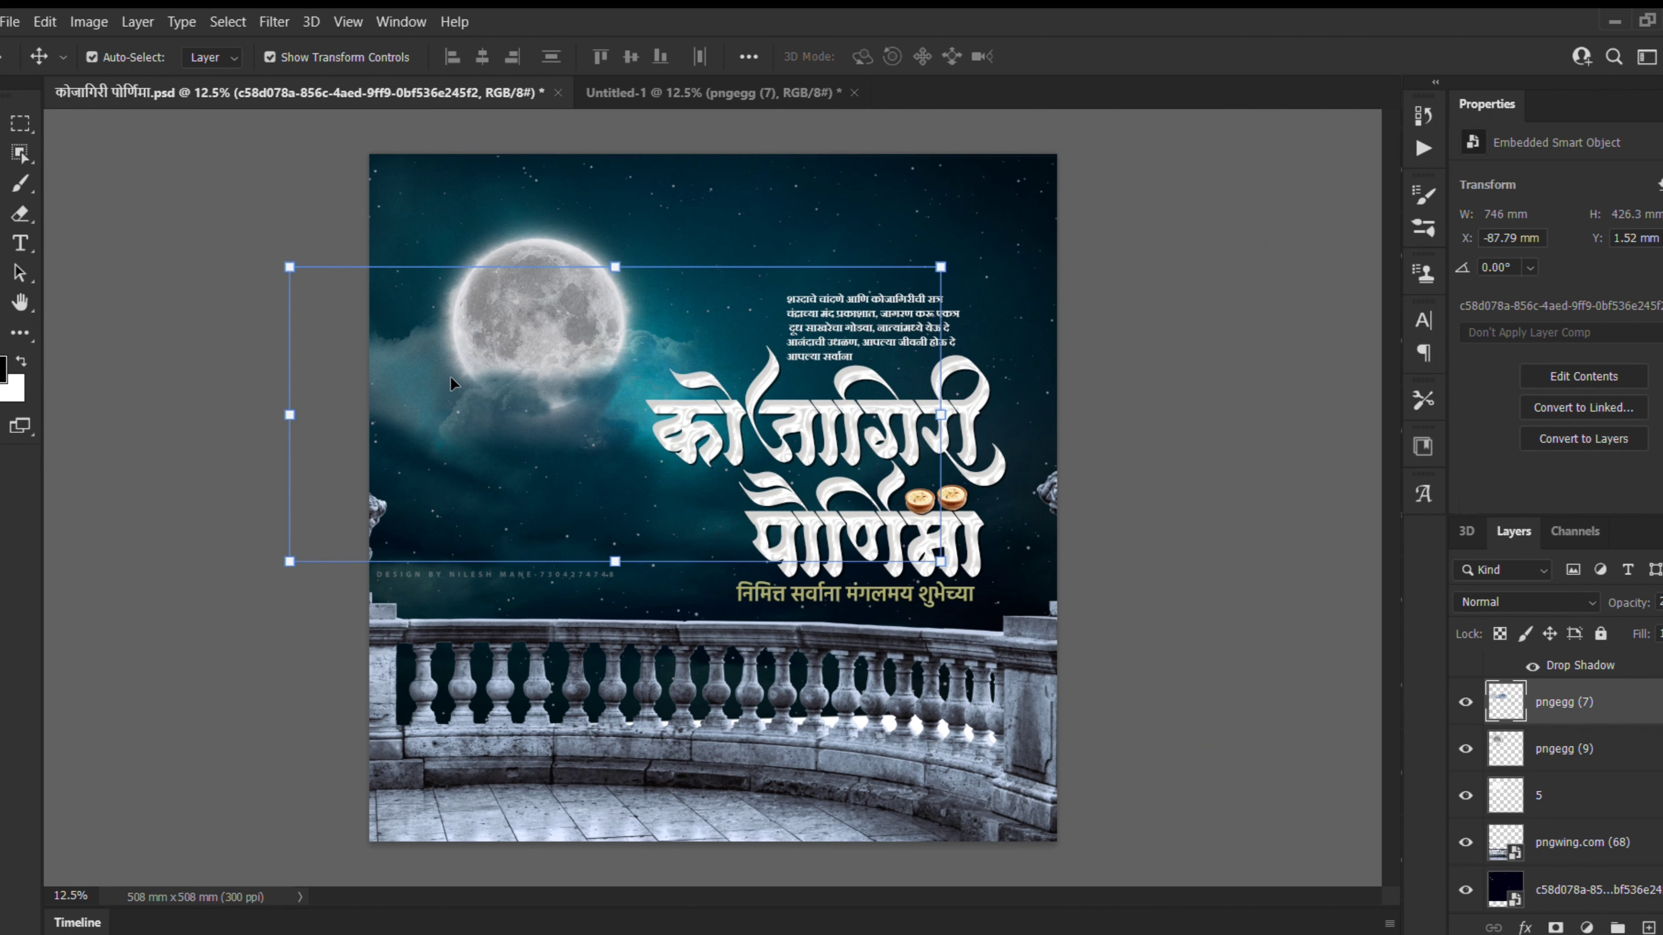
left_click(1600, 633)
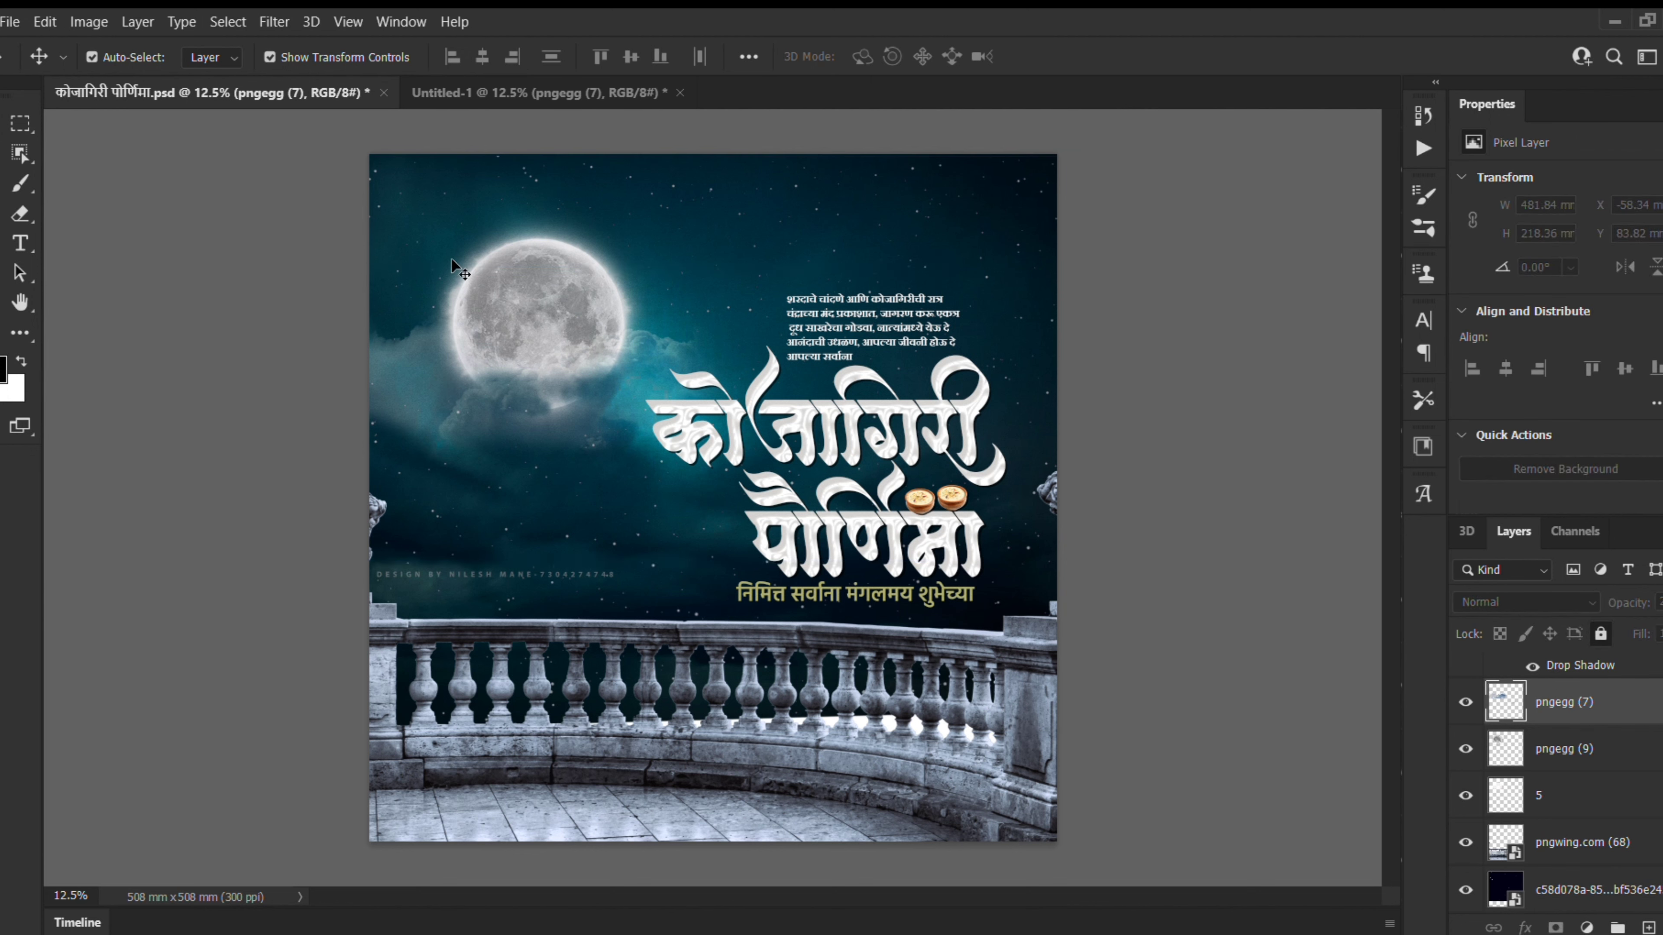
left_click(462, 232)
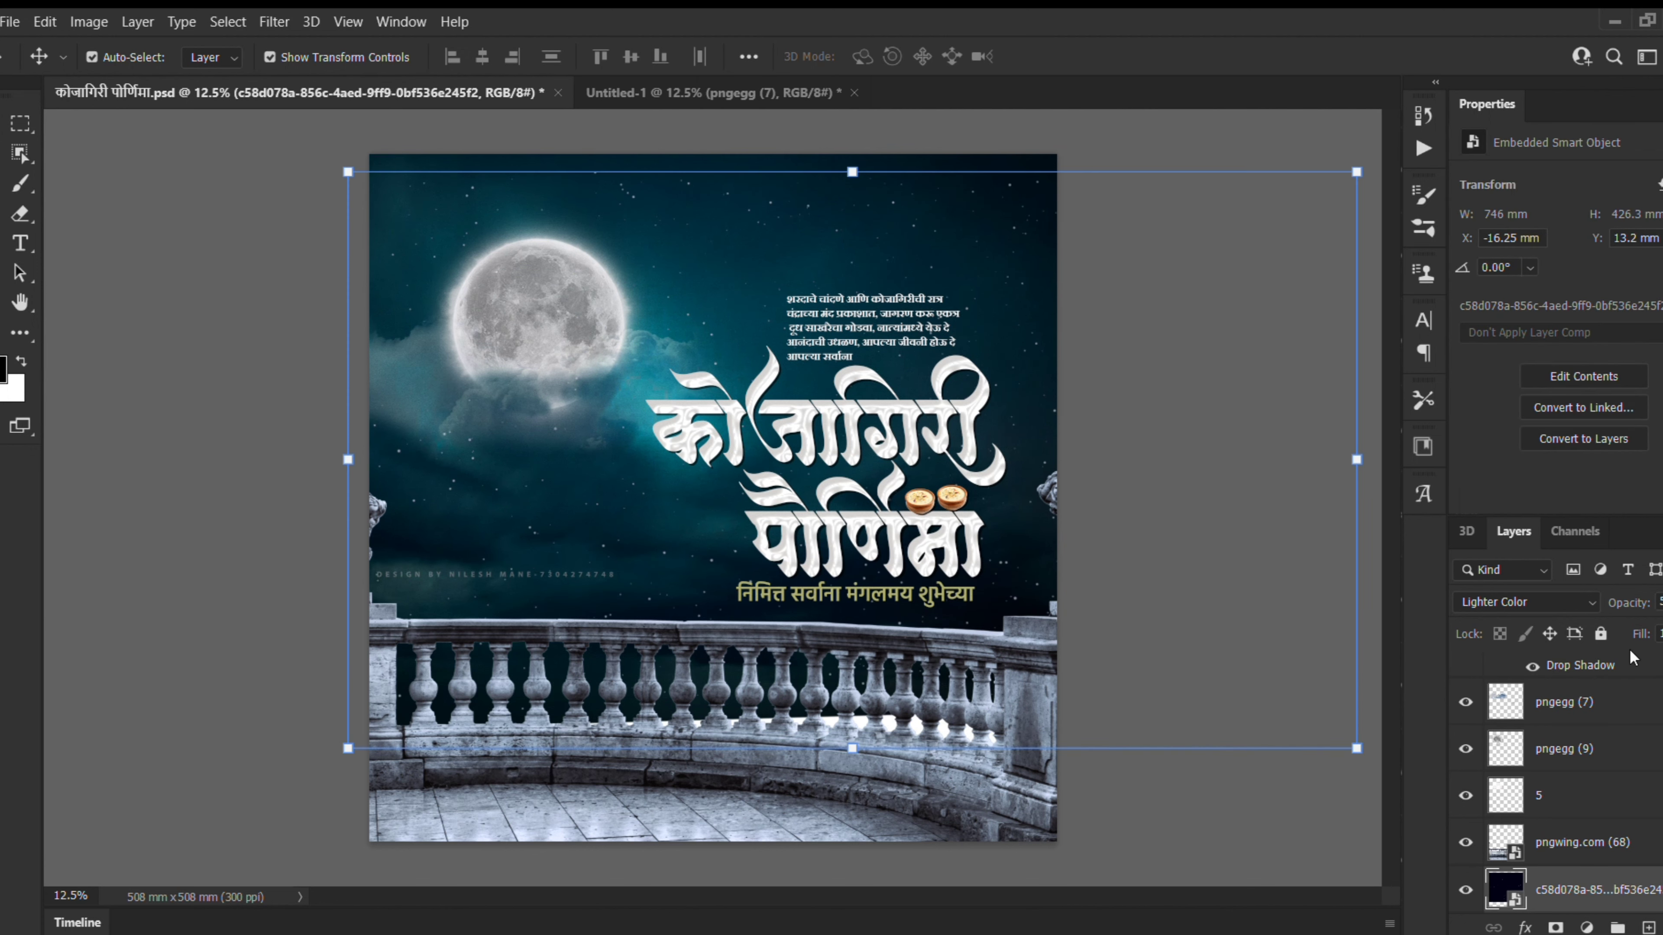
left_click(1600, 634)
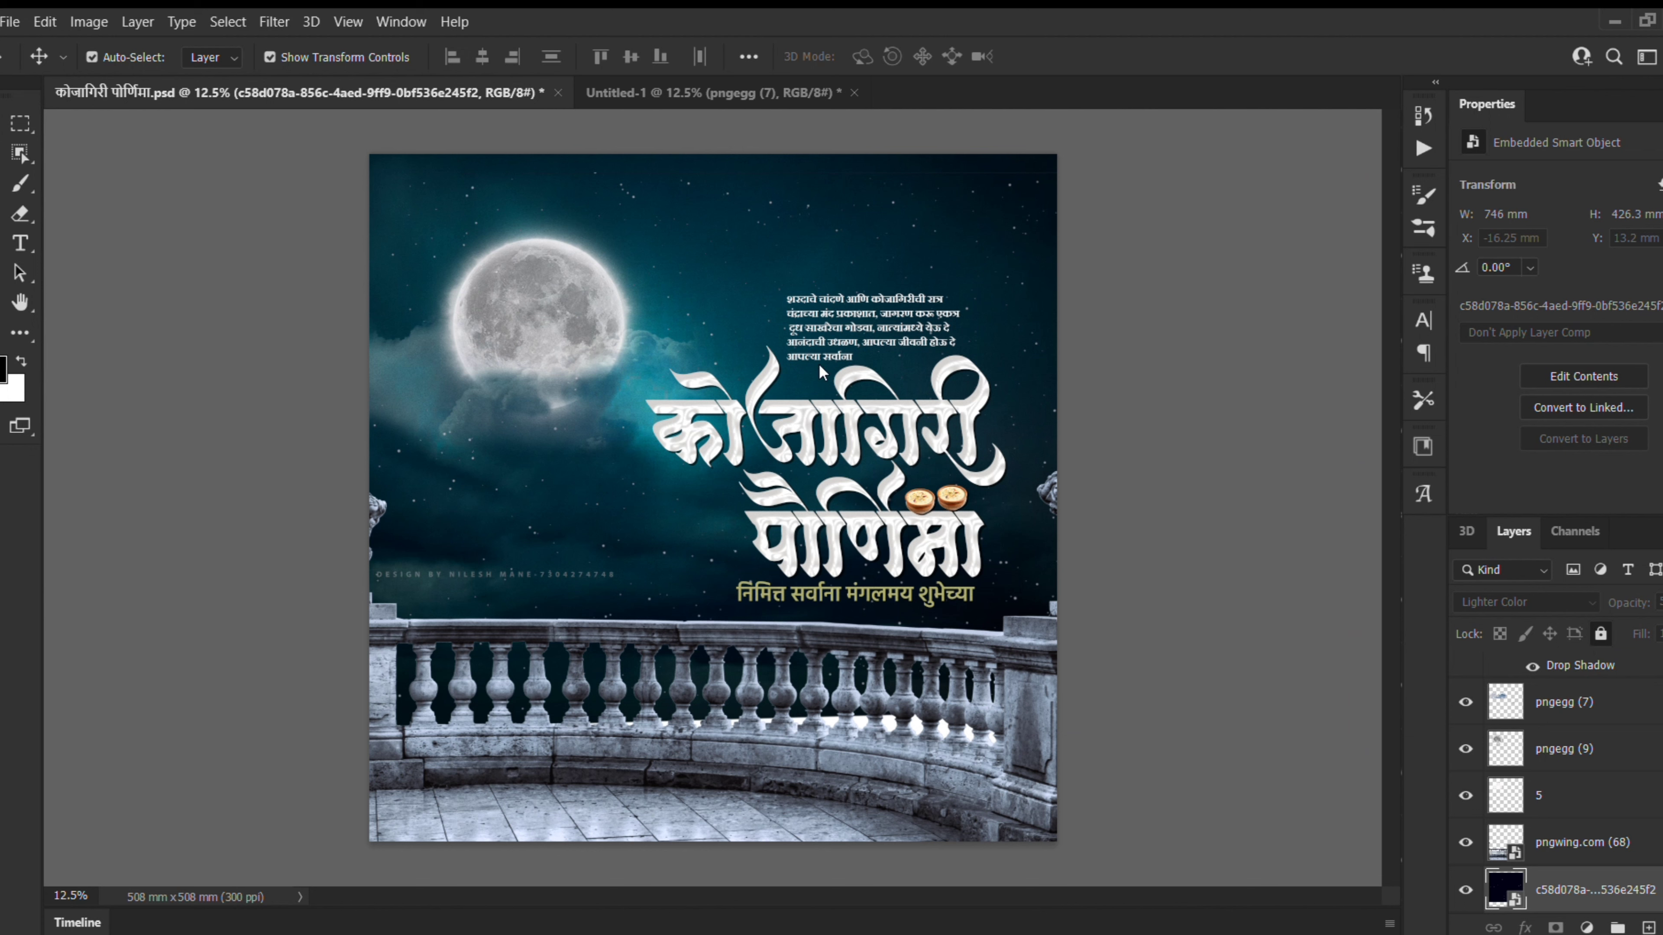
left_click_drag(508, 235, 529, 261)
key("ctrl+z")
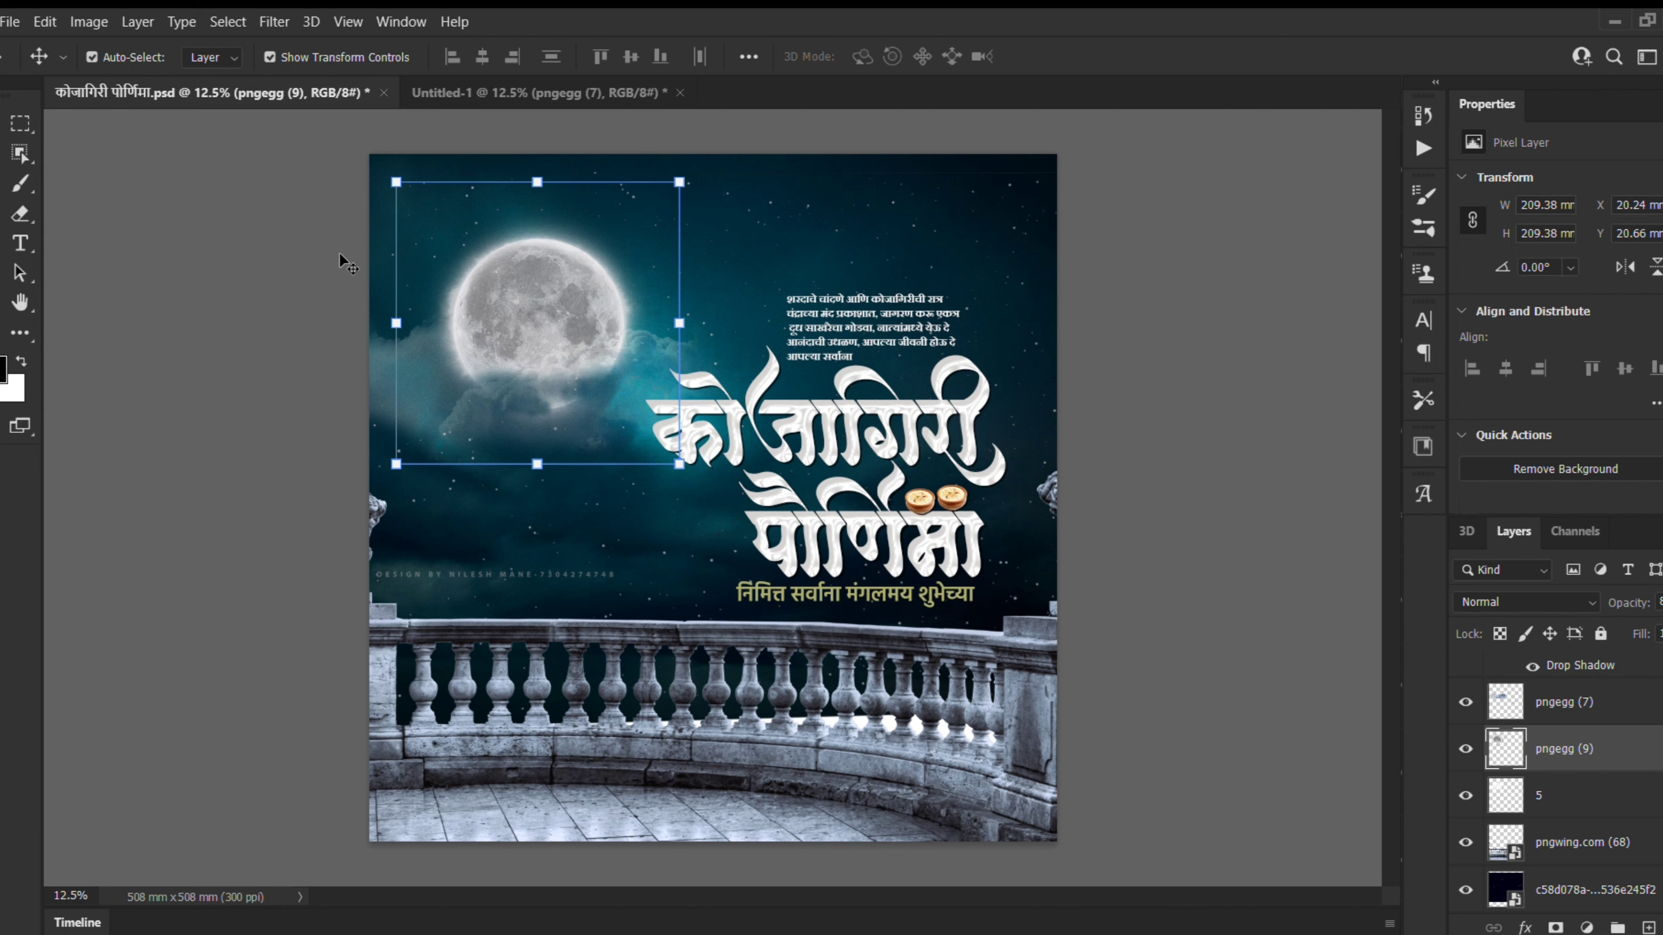
left_click(260, 246)
left_click_drag(378, 238, 507, 221)
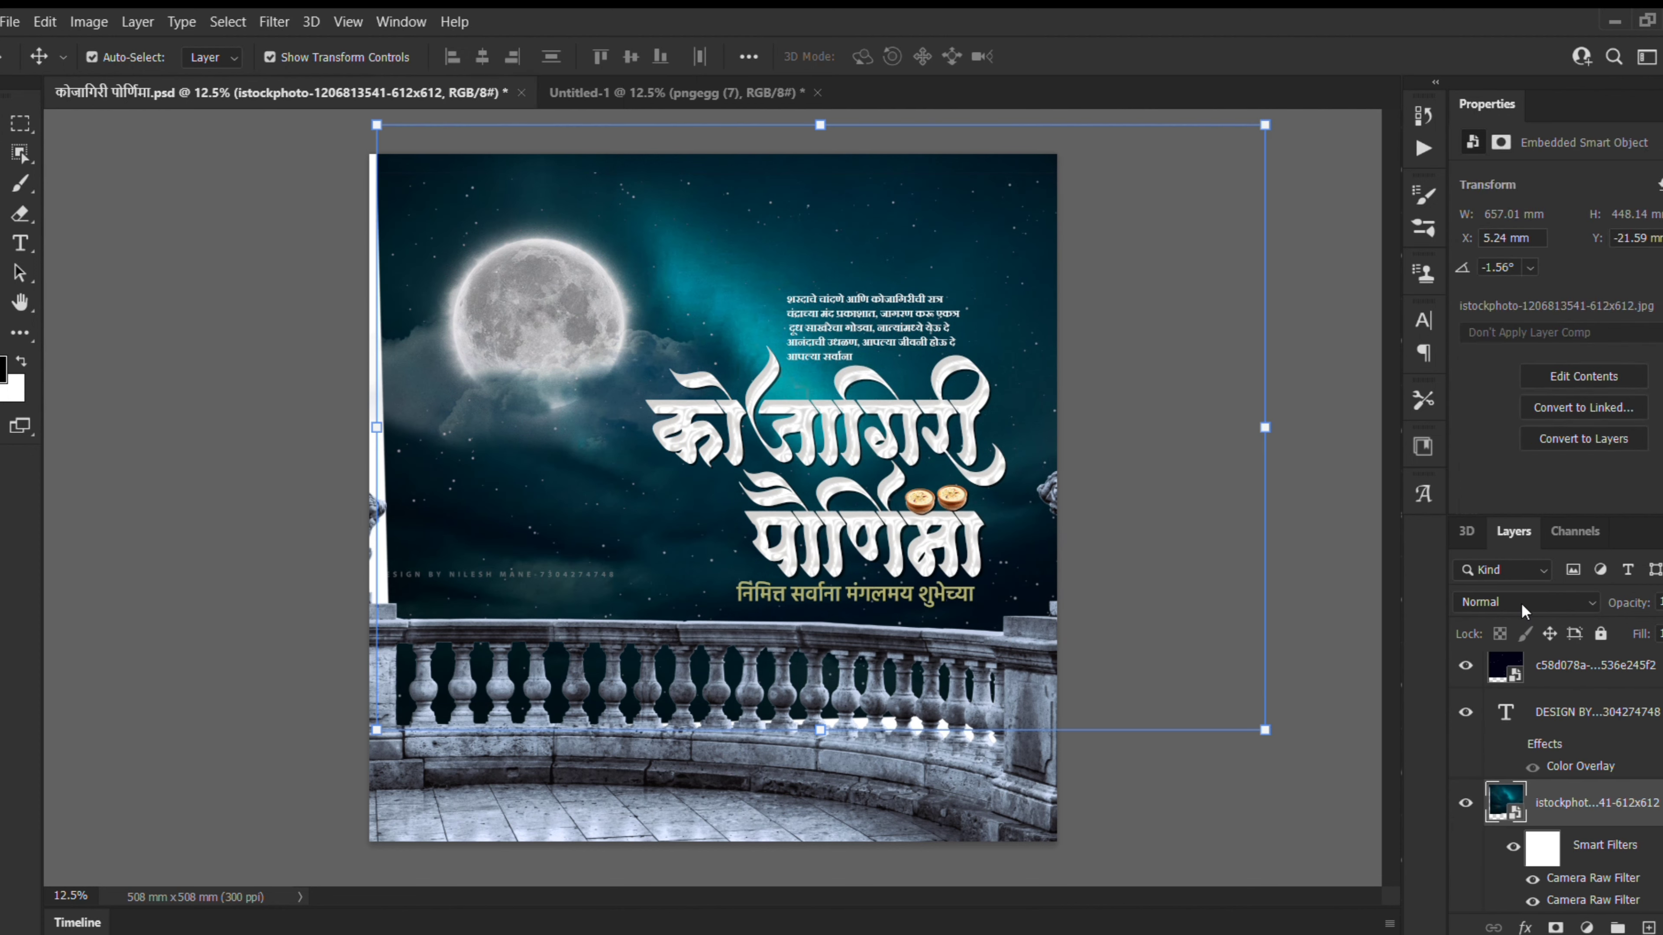
key("ctrl+z")
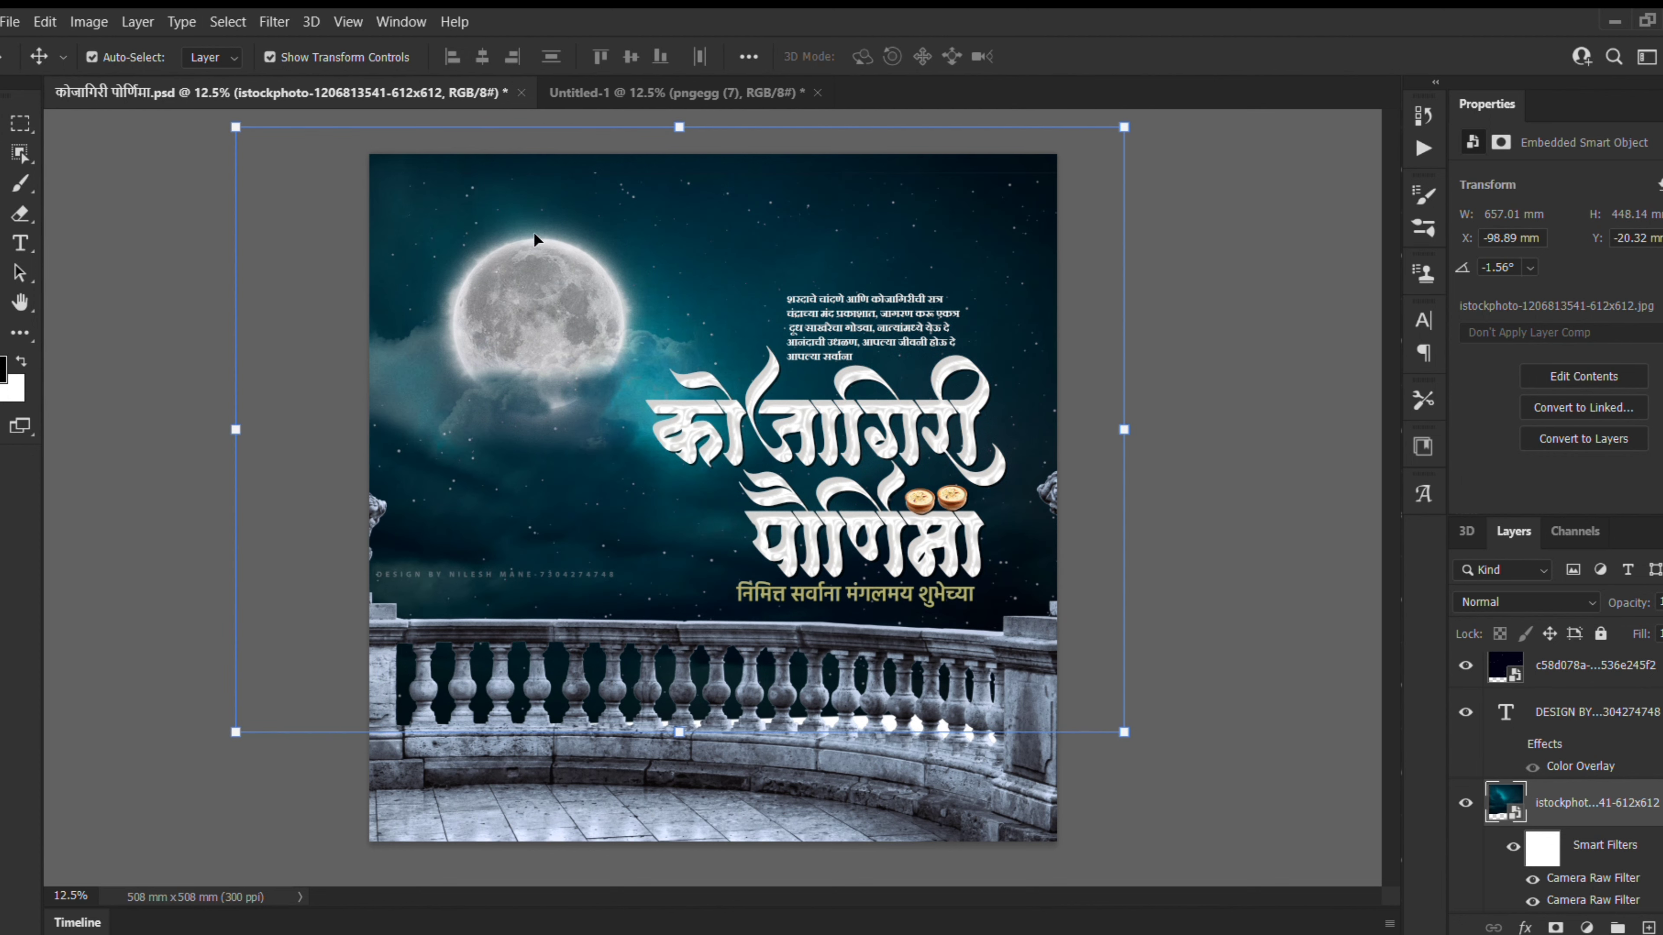
Step: Copy the moon layer pngegg (9) into Untitled-1, scale it to about 71% and place it just above the clouds
left_click_drag(592, 269, 733, 292)
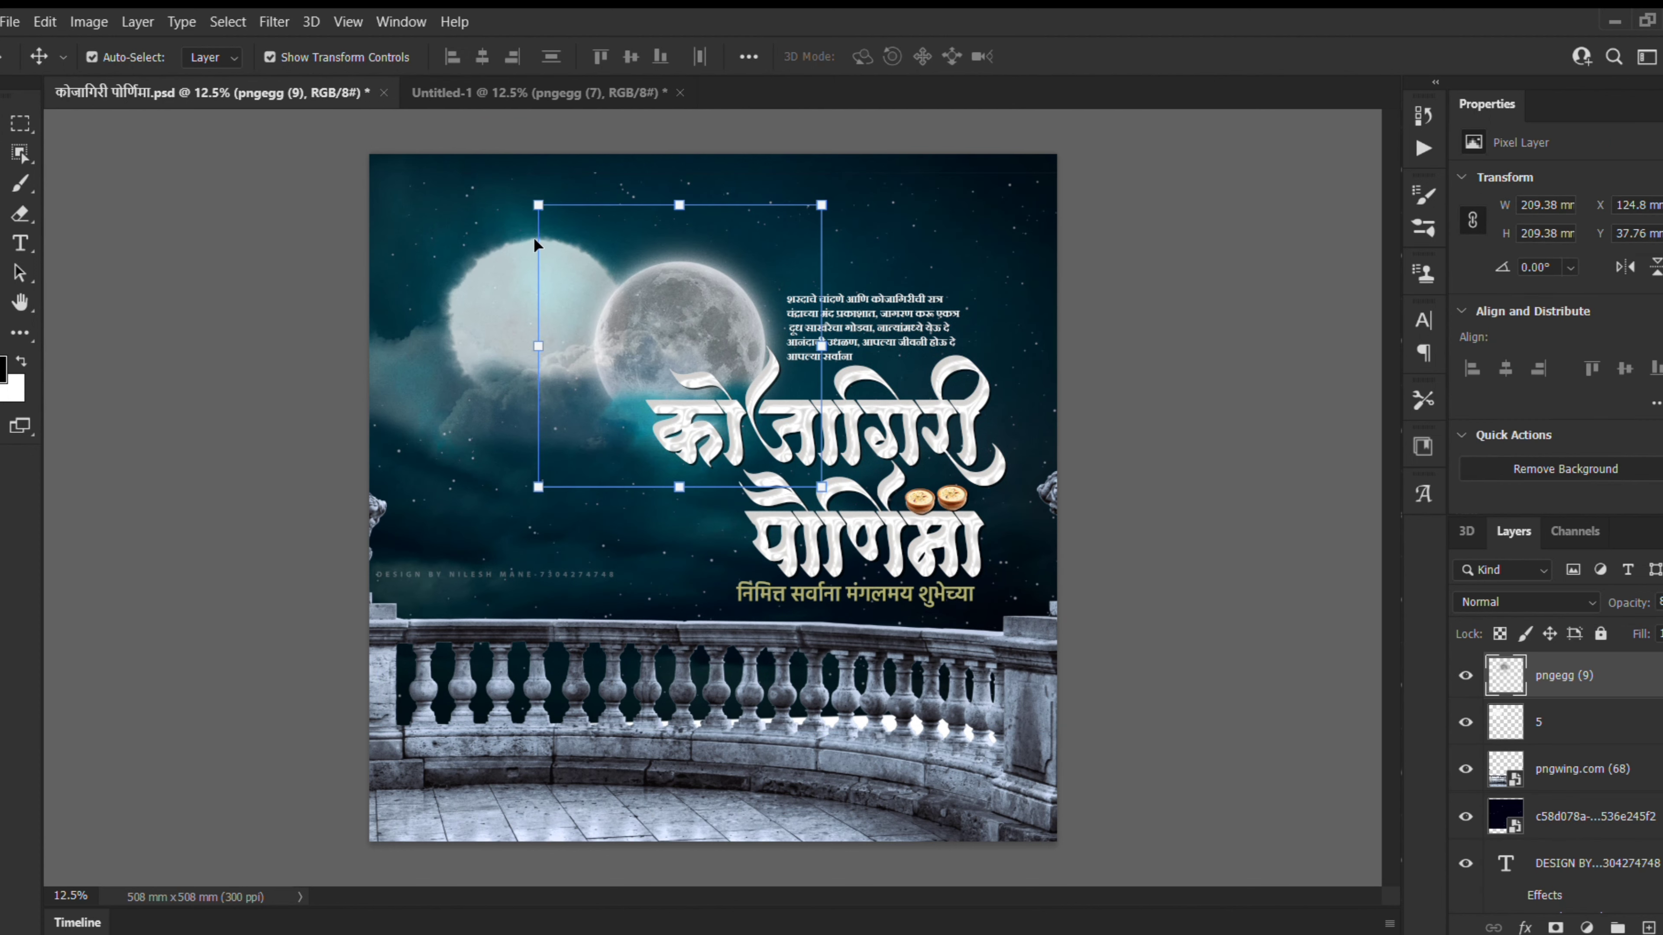
left_click_drag(535, 236, 614, 385)
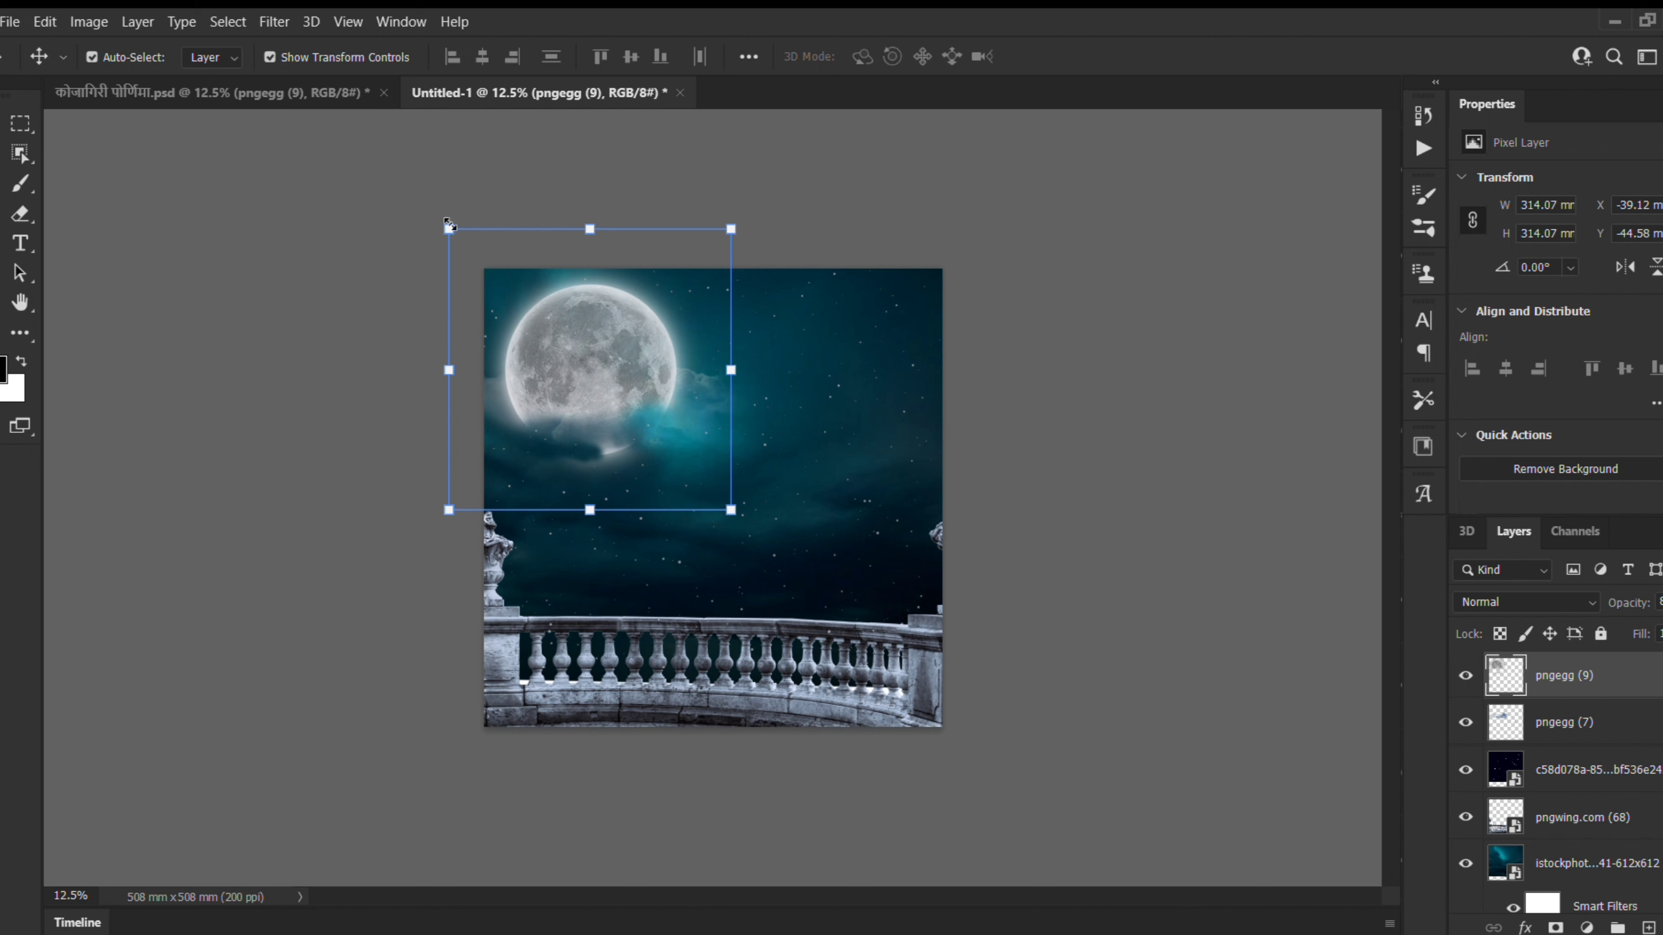
left_click_drag(448, 227, 530, 308)
left_click_drag(604, 361, 572, 314)
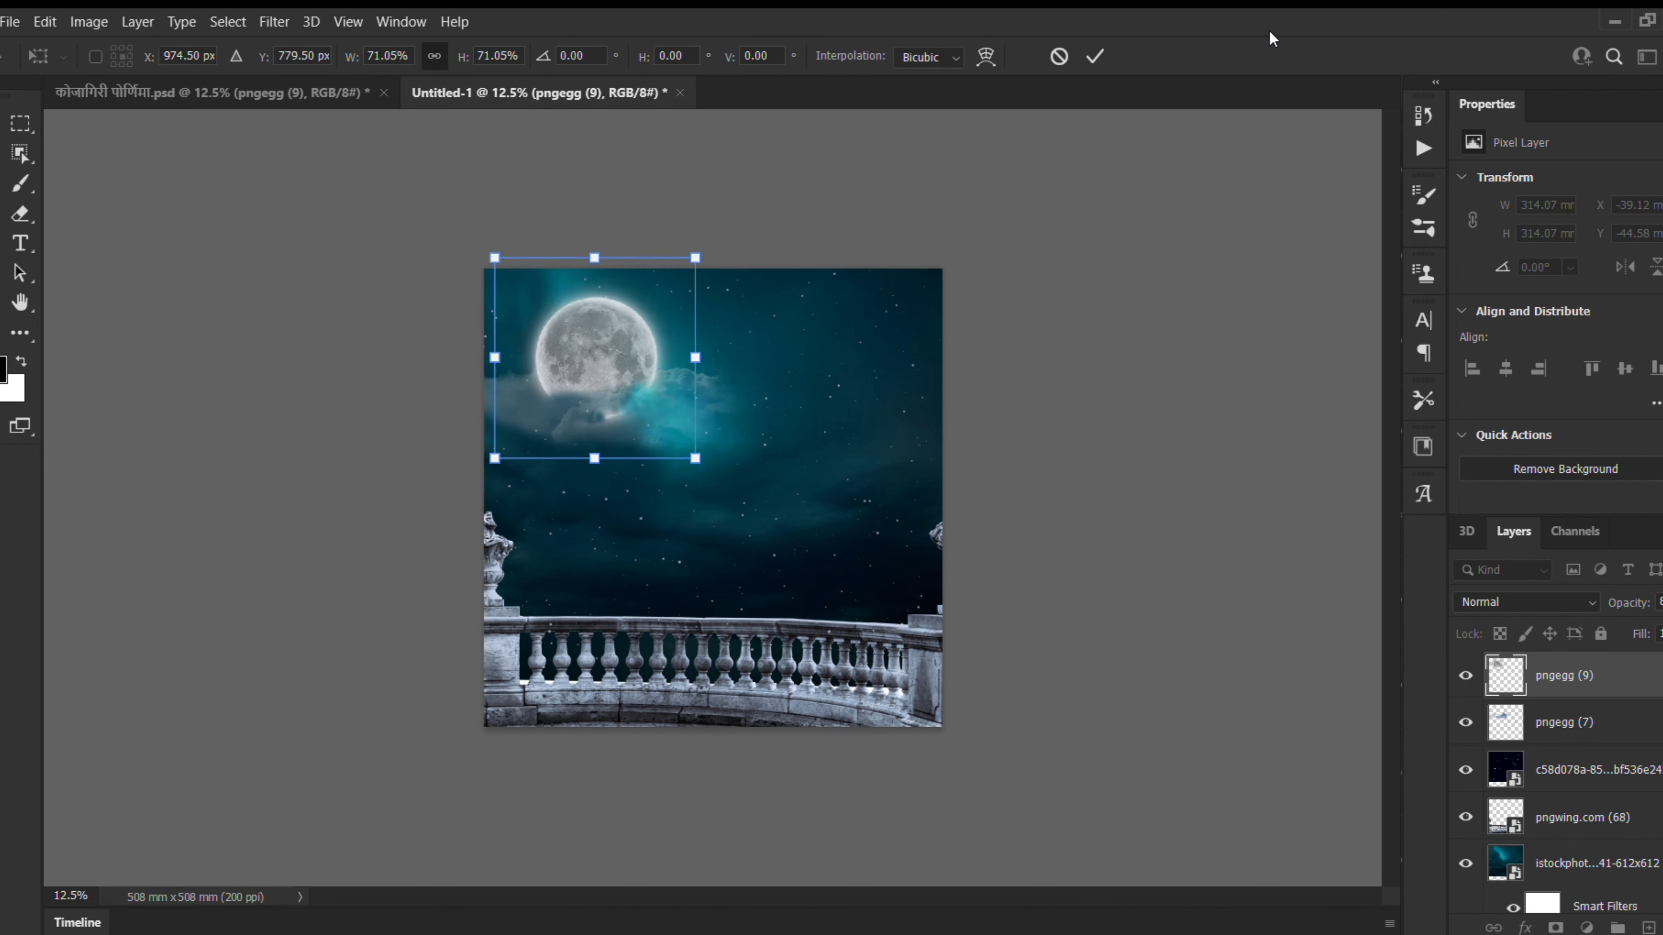
left_click(1097, 57)
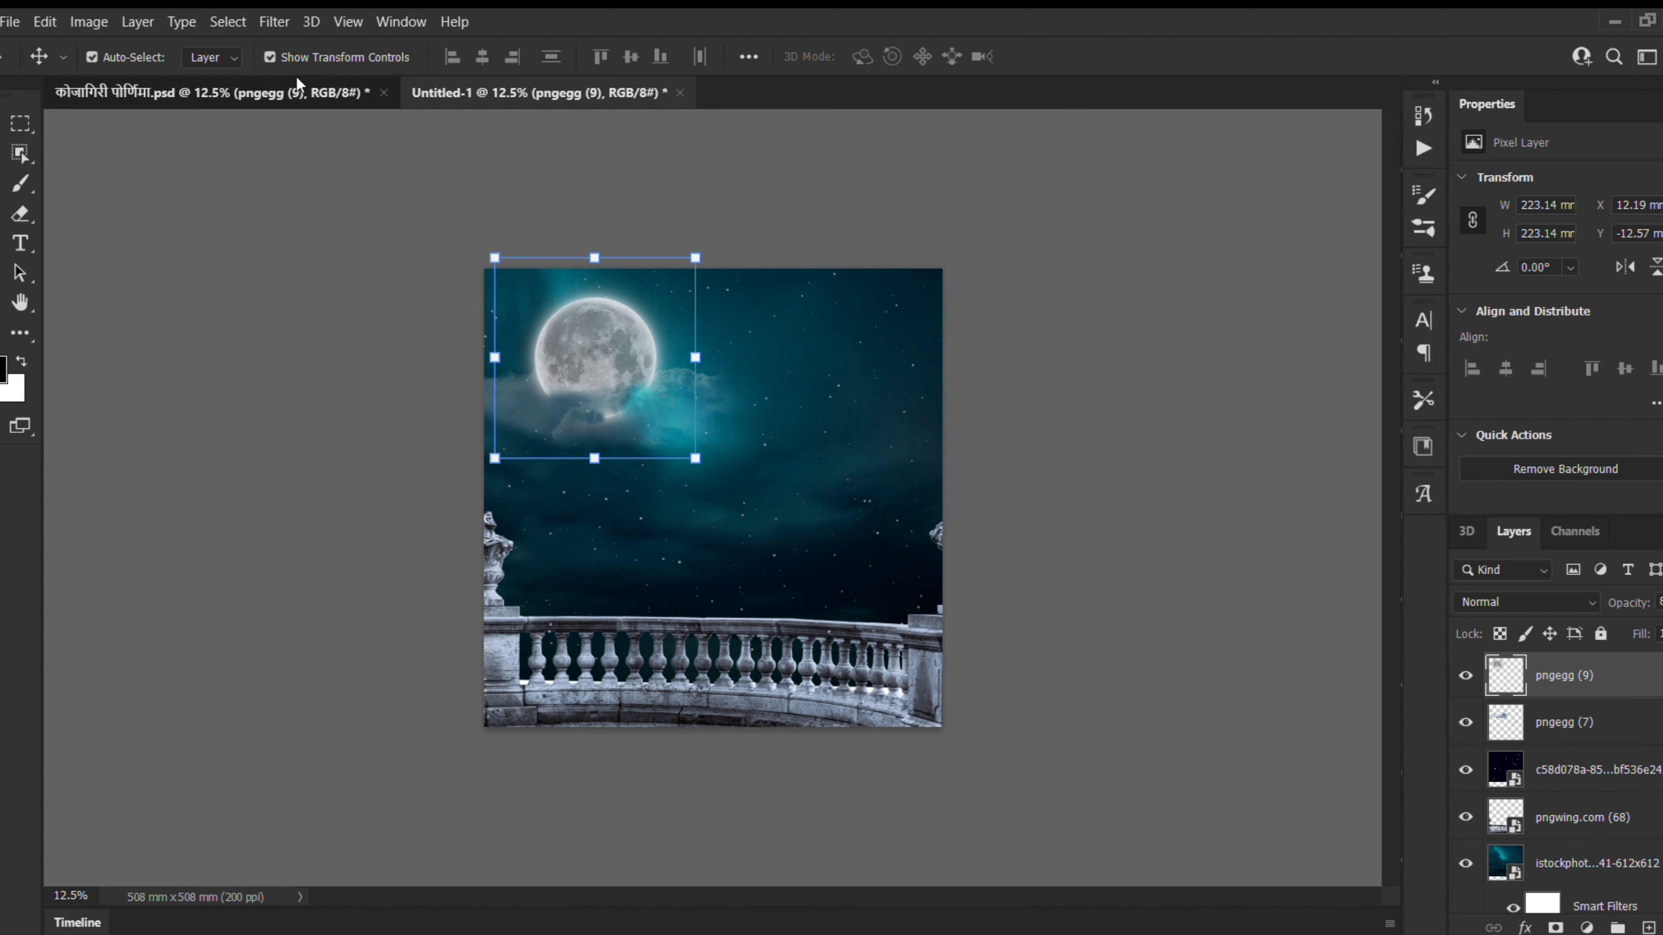
Step: Copy the white moon-glow layer 5 from कोजागिरी पोर्णिमा.psd onto the moon in Untitled-1
key("ctrl+Tab")
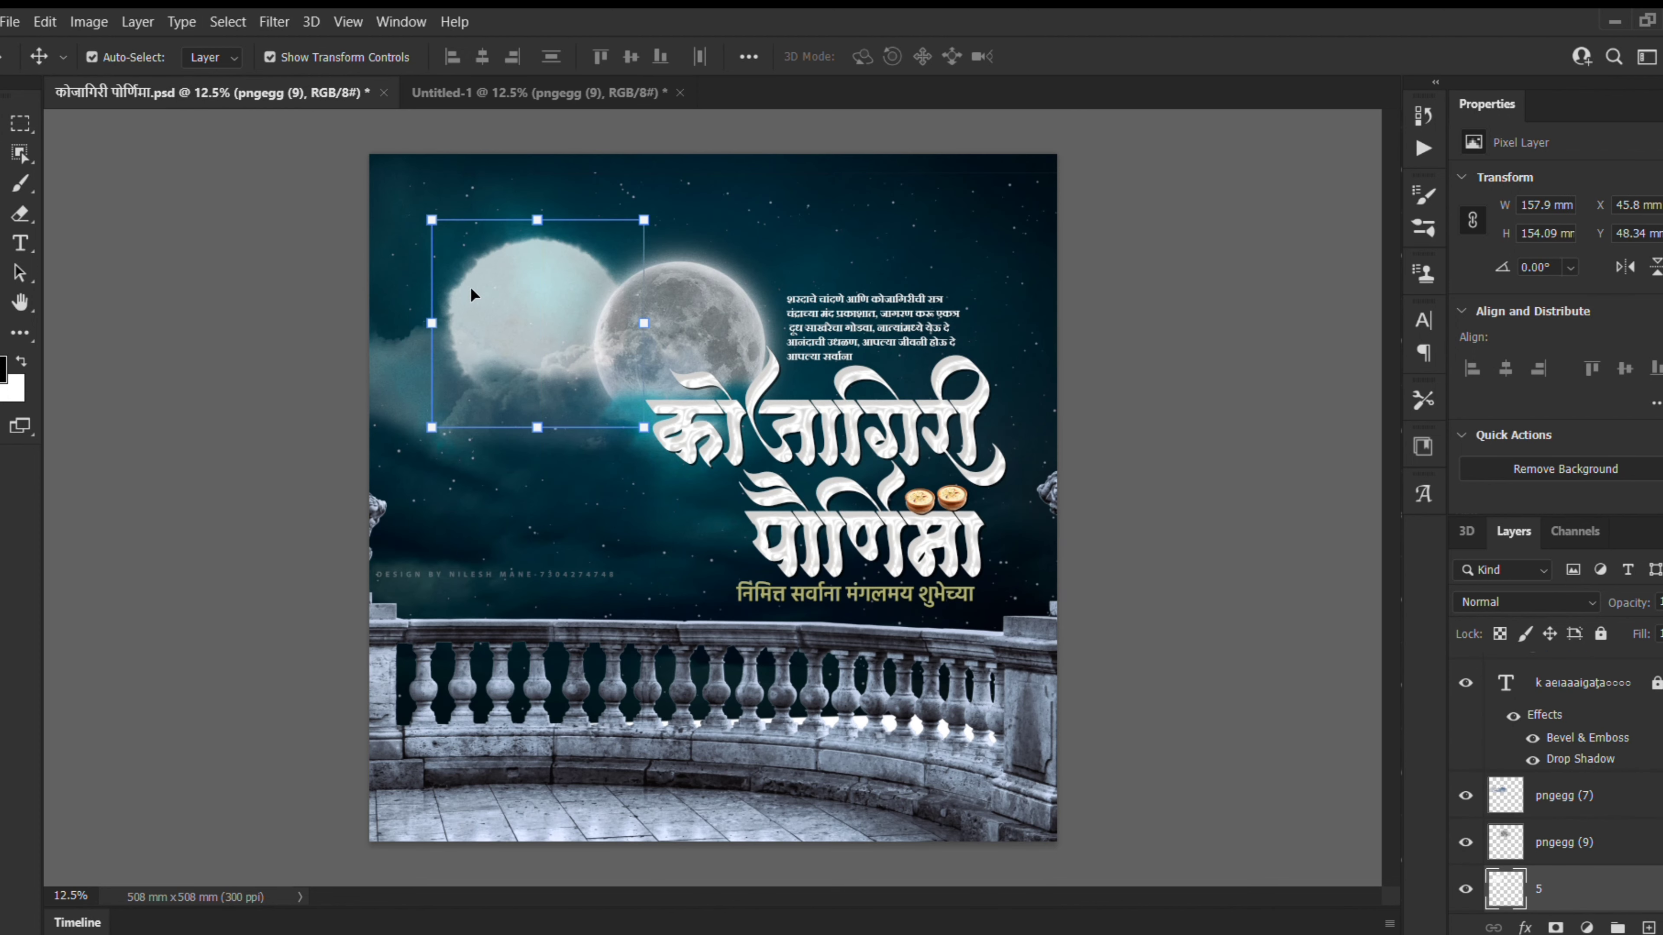
left_click_drag(470, 286, 471, 79)
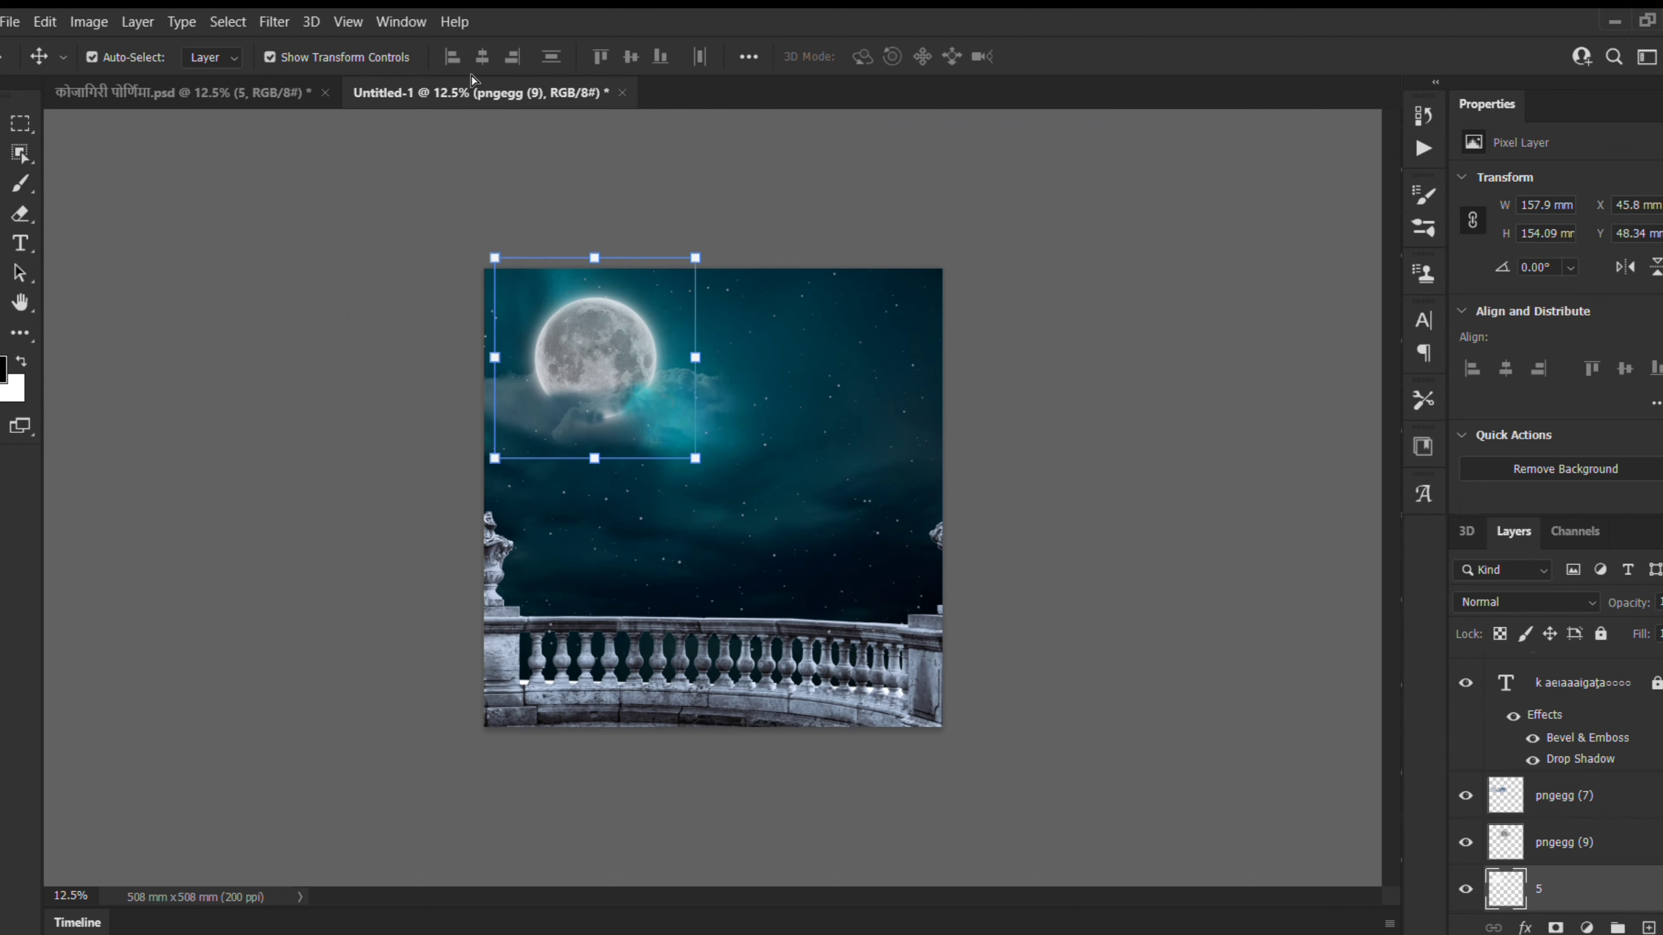
left_click_drag(526, 235, 574, 342)
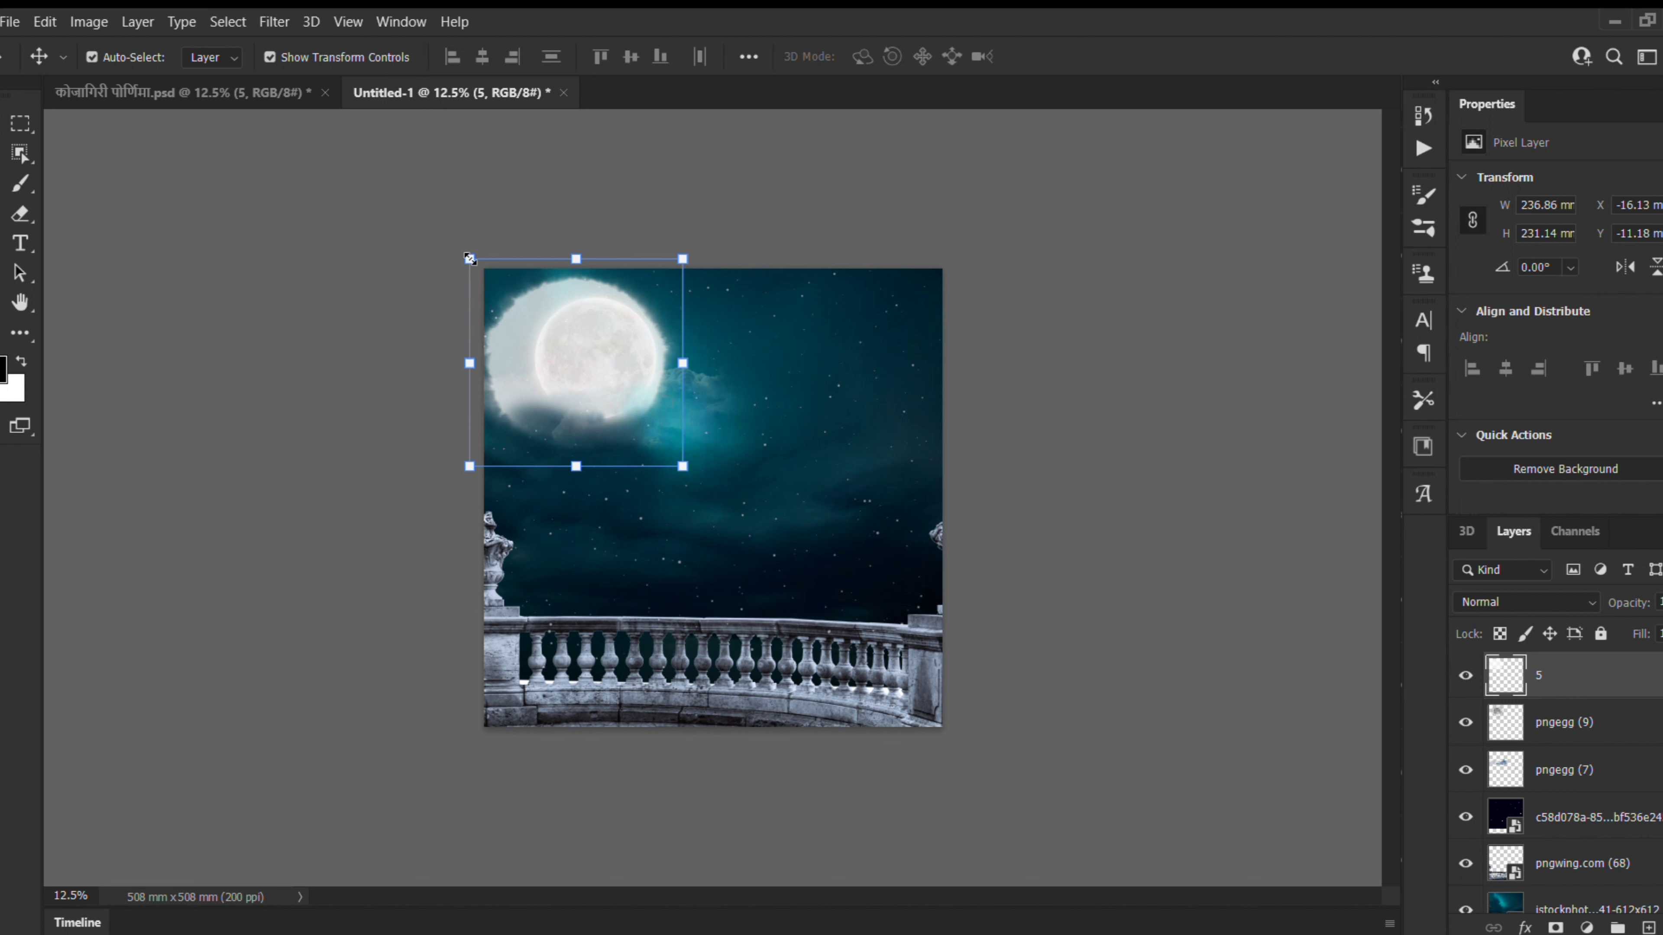
Step: Scale the moon-glow layer 5 to about 71% and align it over the moon
left_click_drag(469, 259, 509, 298)
left_click_drag(585, 354, 597, 329)
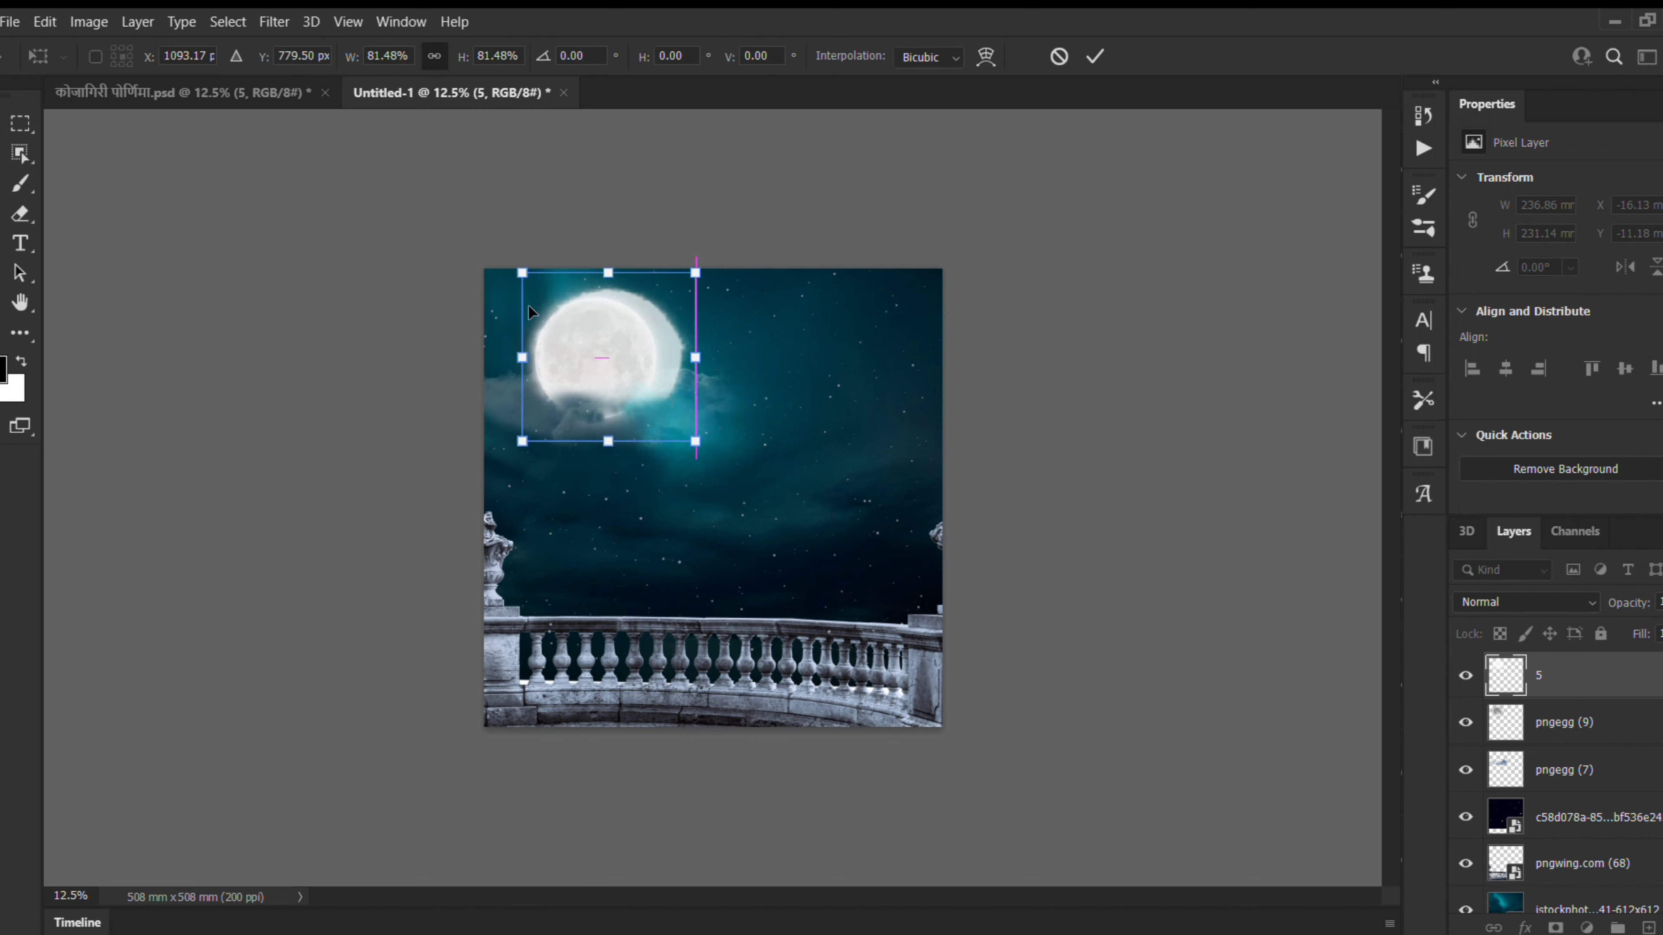
left_click_drag(522, 272, 541, 293)
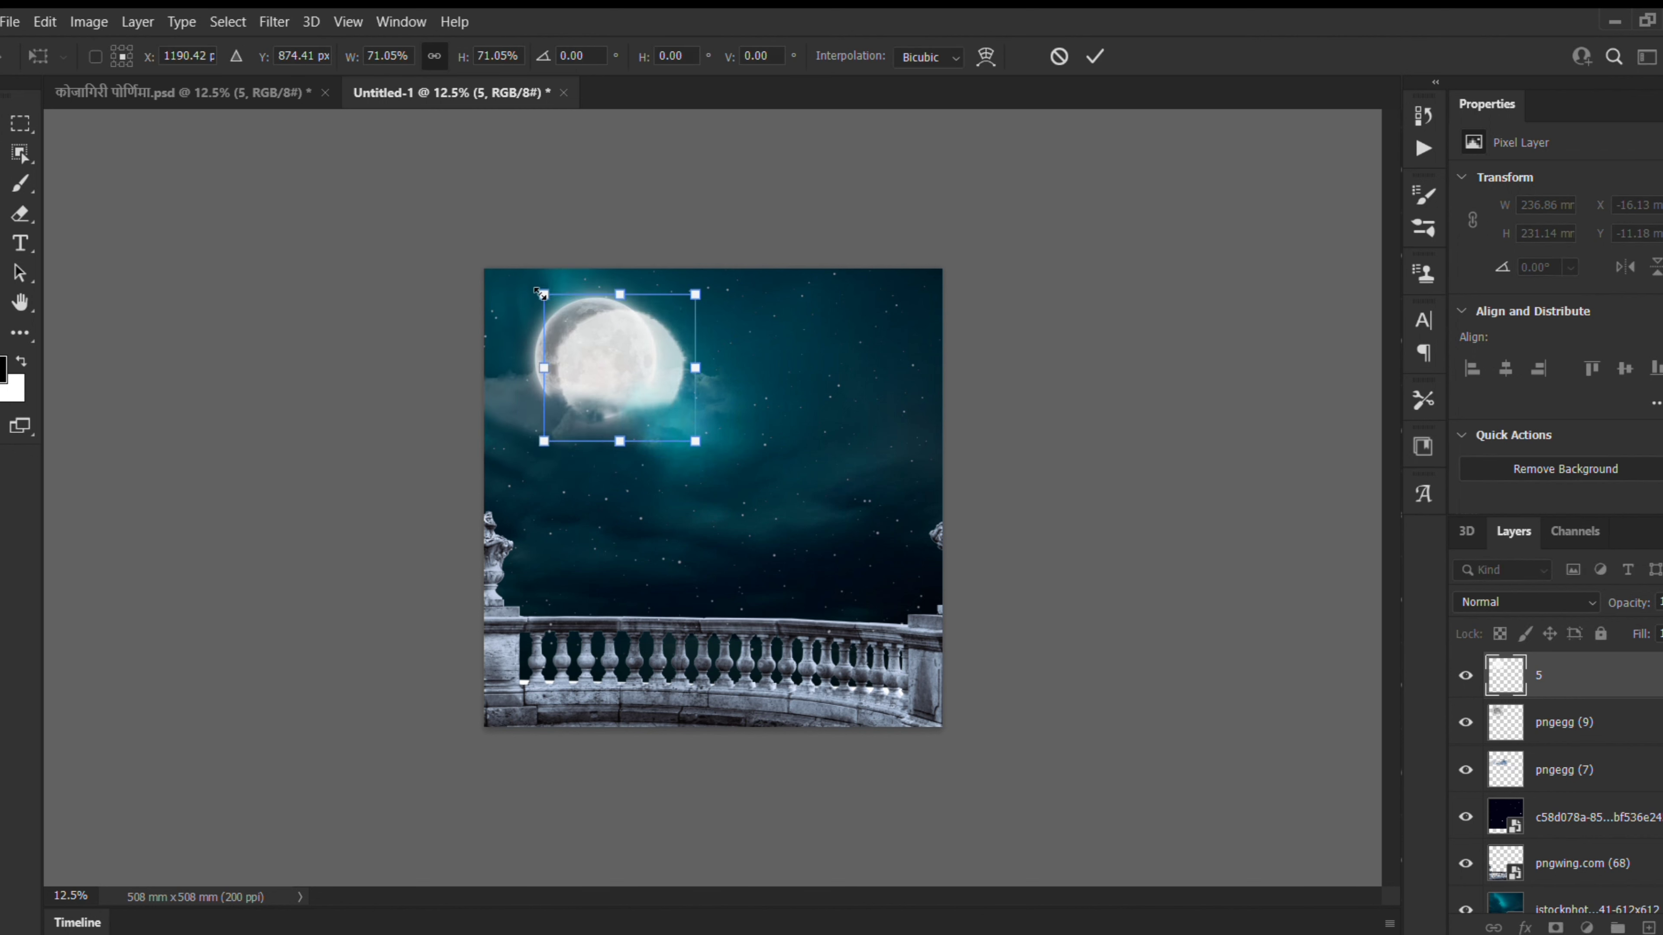
left_click_drag(633, 357, 623, 352)
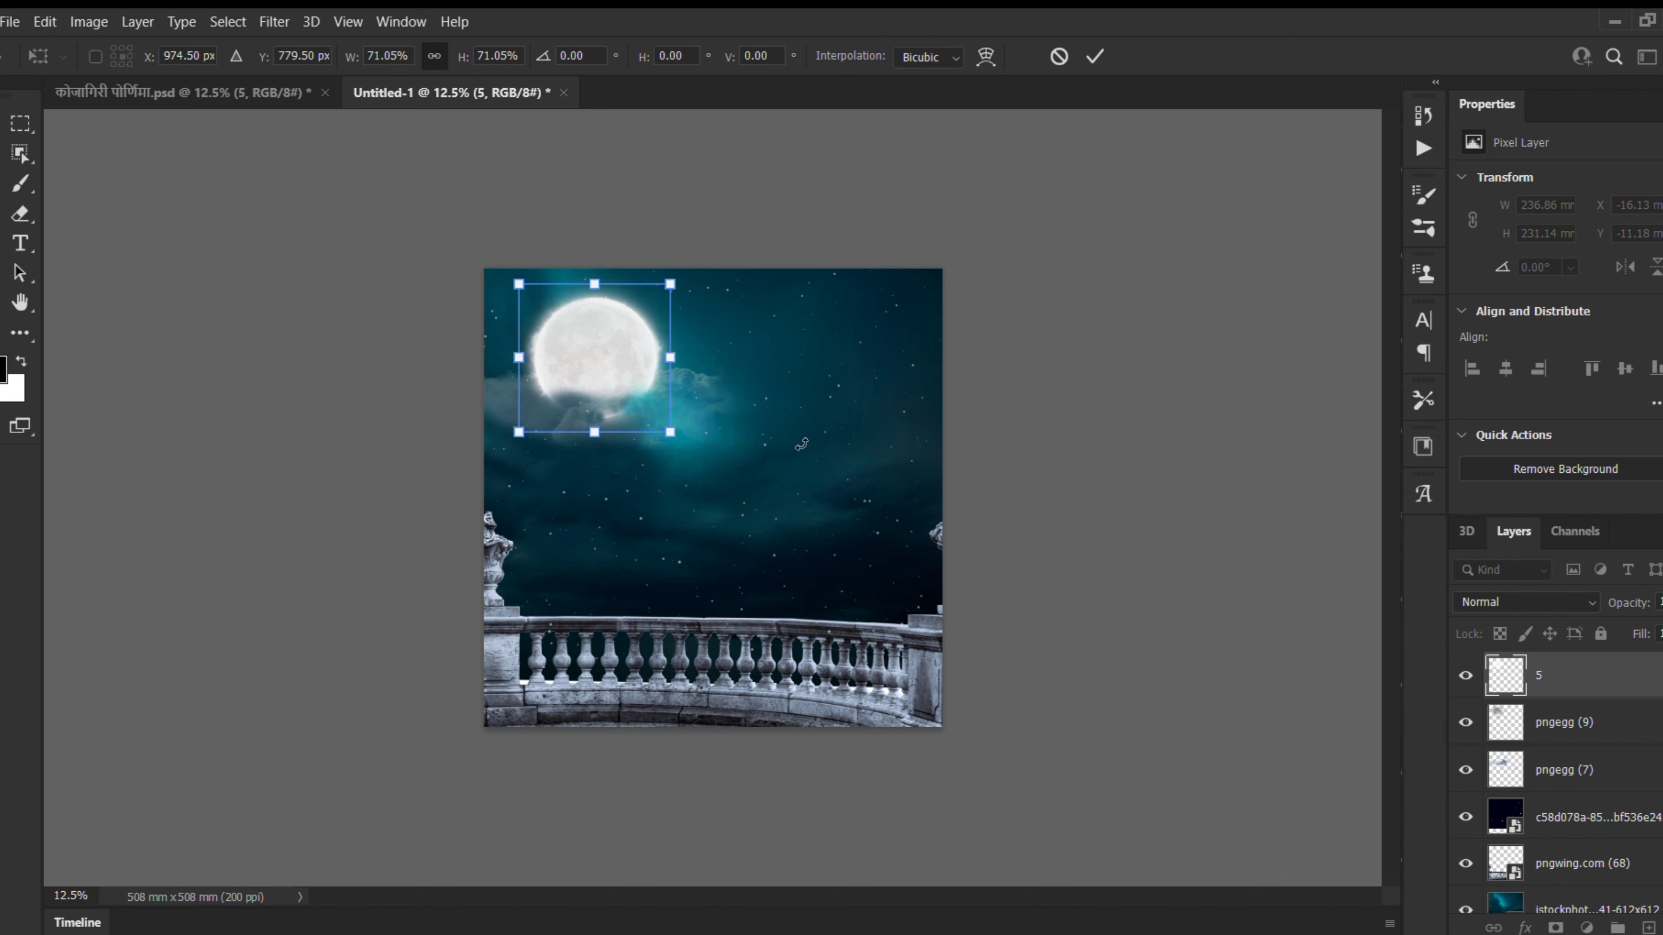
key("Return")
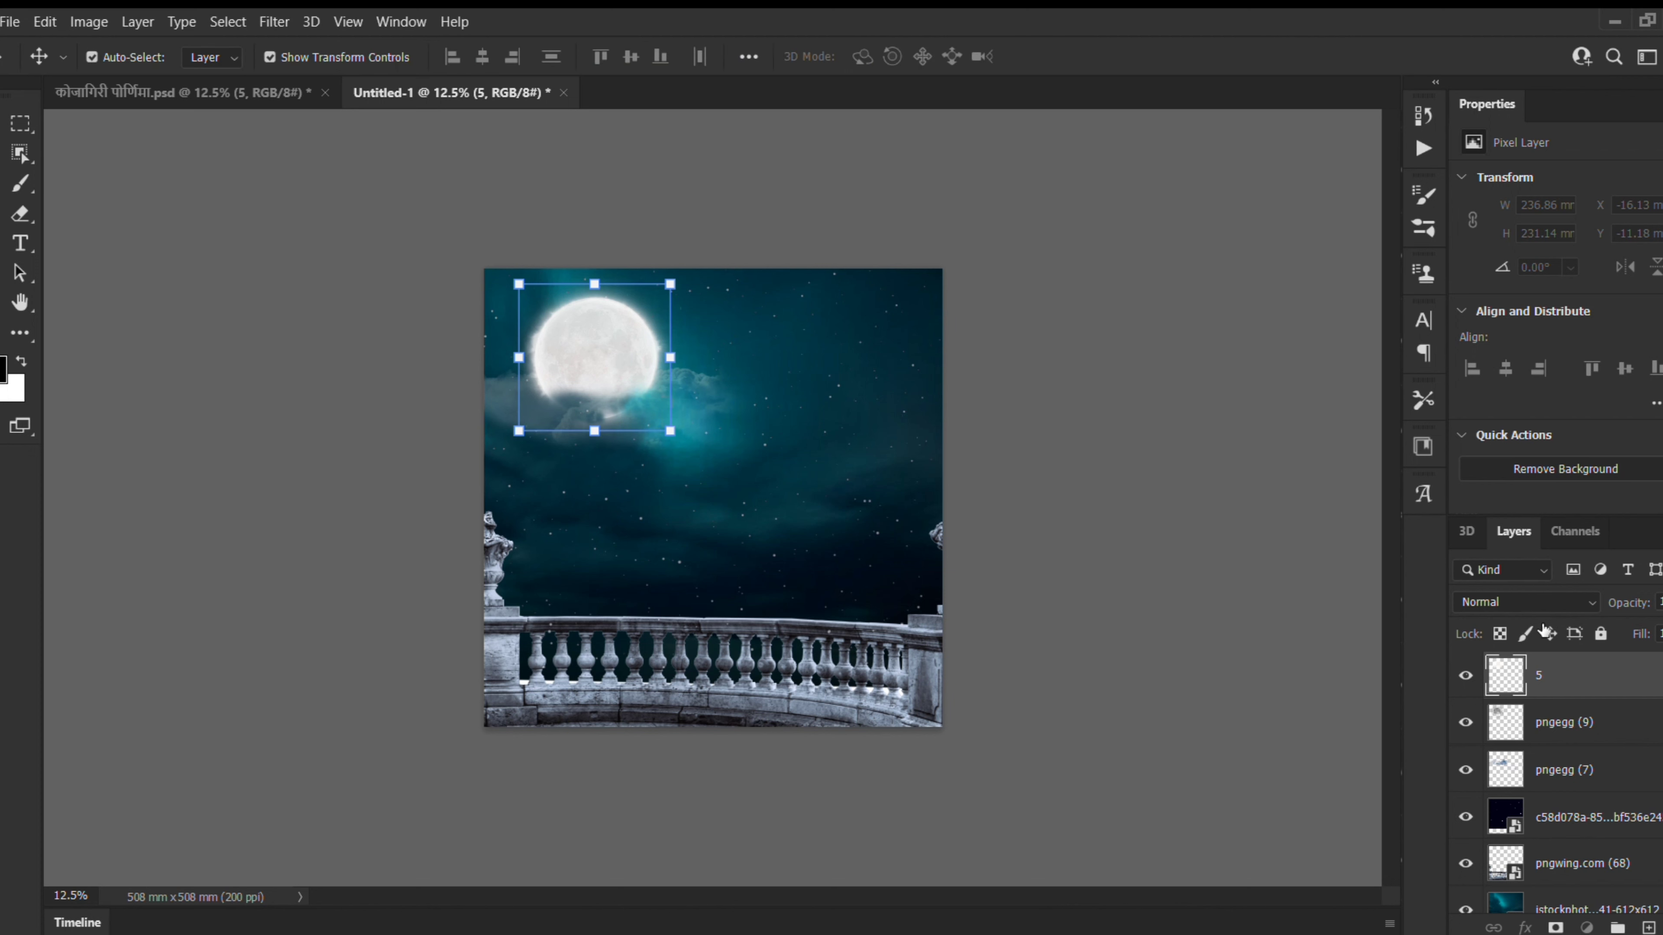
Step: Reorder the layers so cloud layer pngegg (7) is on top, followed by moon layer pngegg (9), with glow layer 5 beneath
left_click(1565, 753)
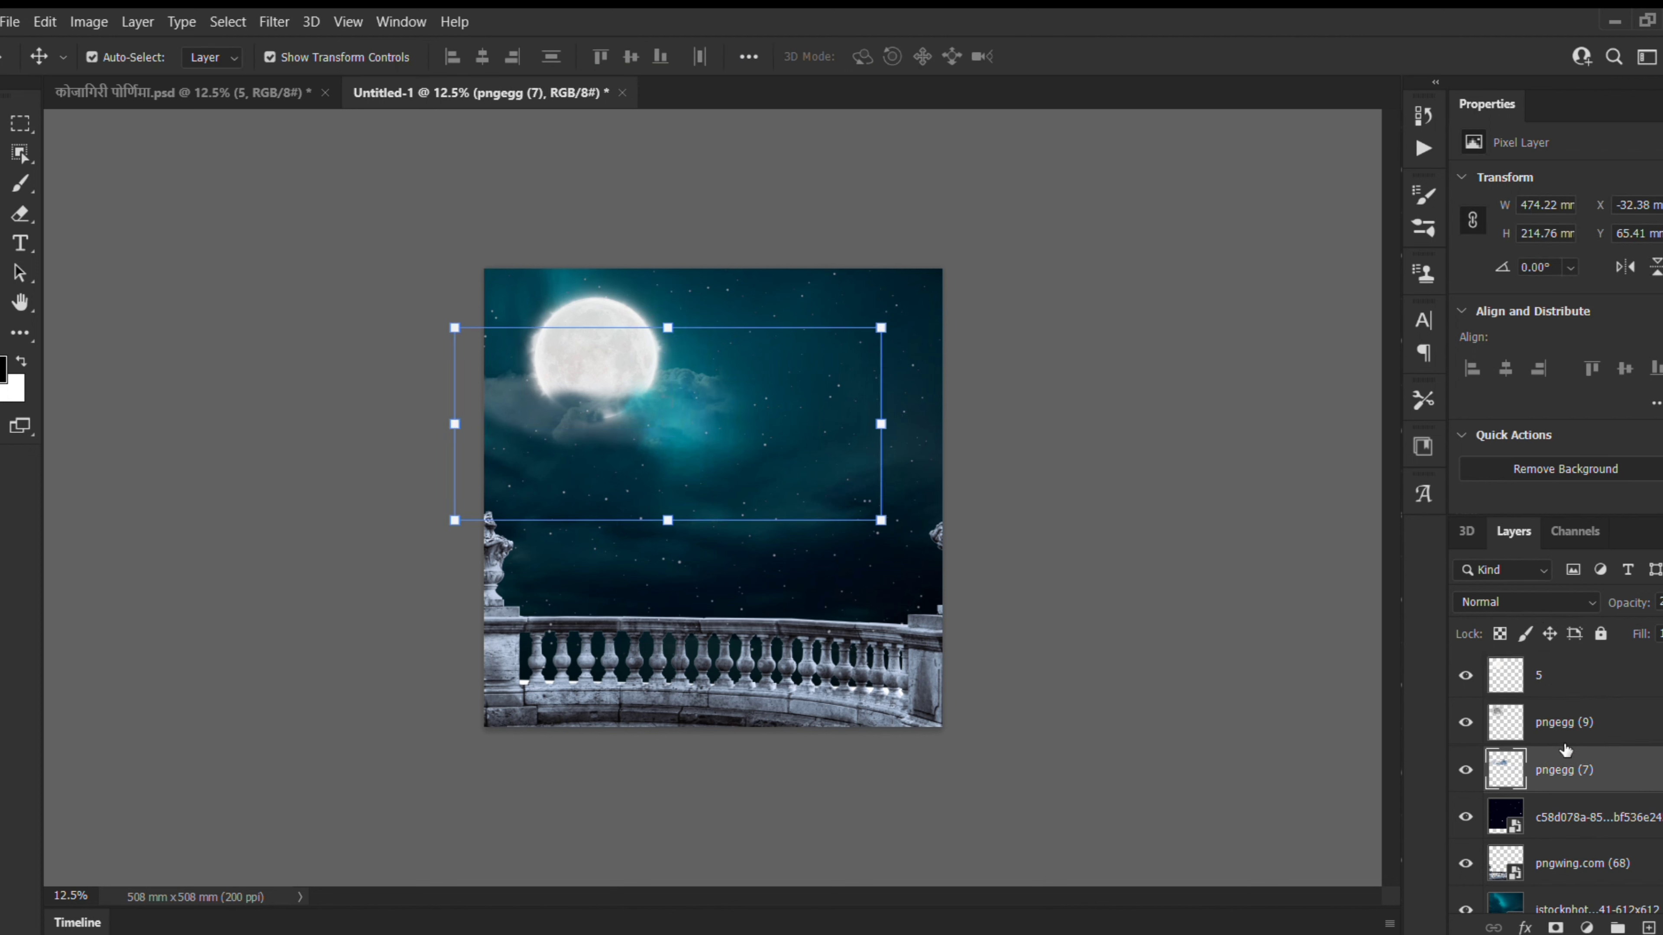
left_click_drag(1567, 760, 1566, 665)
mouse_move(1564, 726)
left_mouse_down()
mouse_move(1574, 781)
mouse_move(1568, 722)
left_mouse_up()
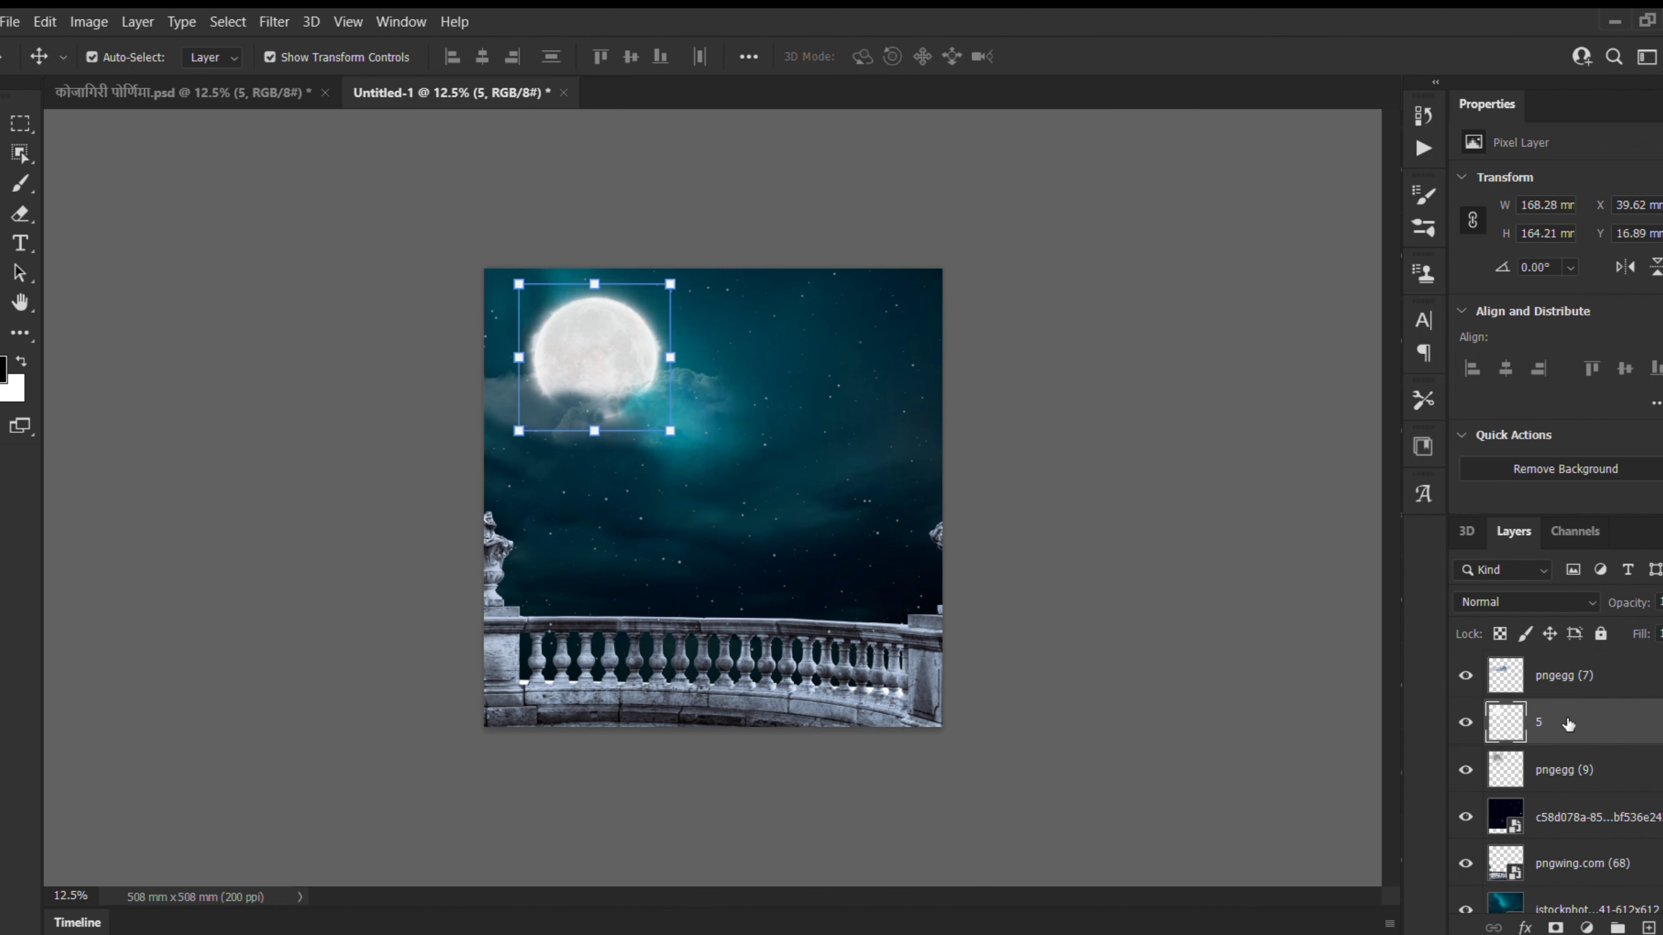
left_click_drag(1566, 769, 1562, 707)
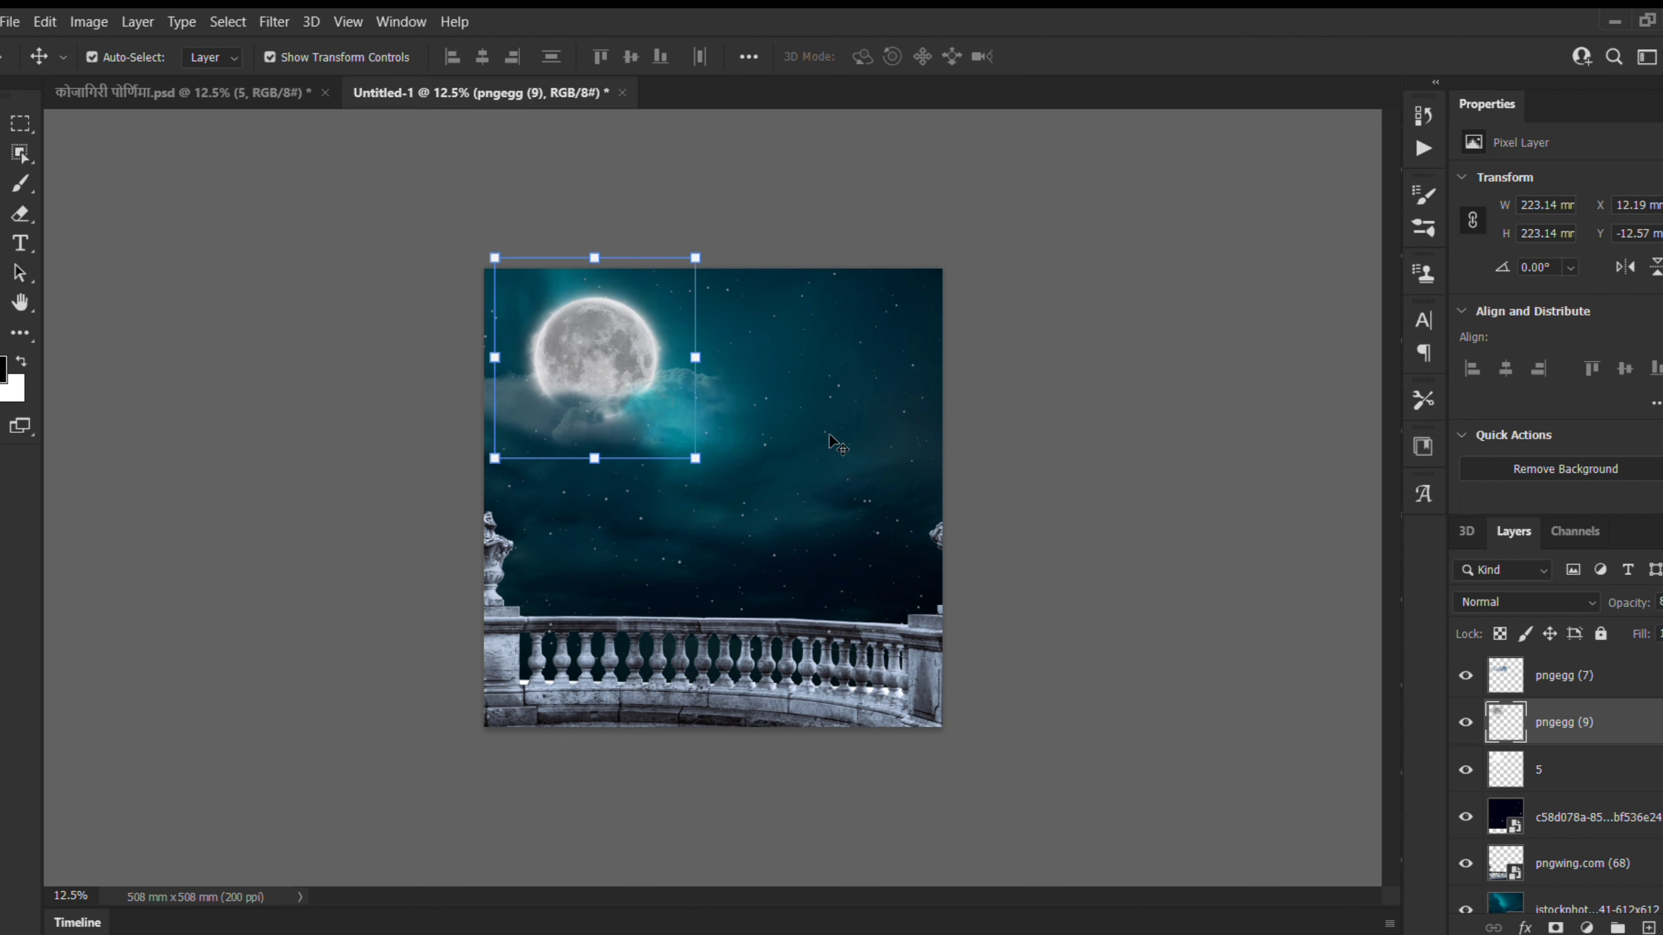
left_click(838, 447)
Step: Copy the white Marathi verse text from कोजागिरी पोर्णिमा.psd into Untitled-1 and place it in the sky beside the moon
left_click(131, 96)
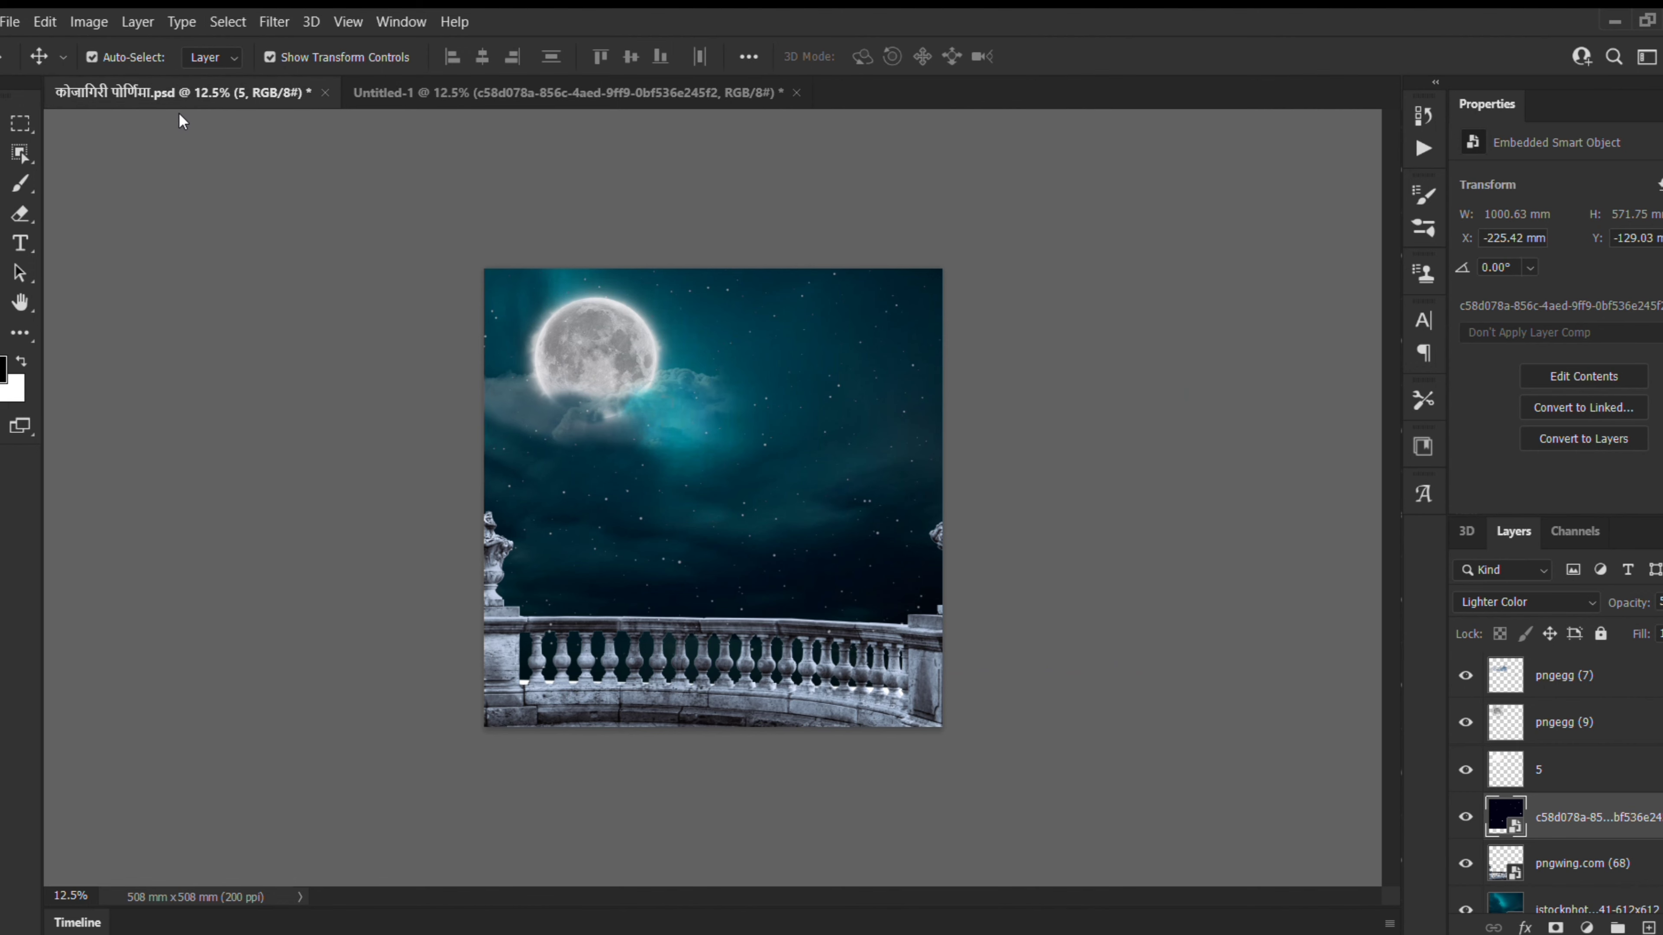
left_click(830, 313)
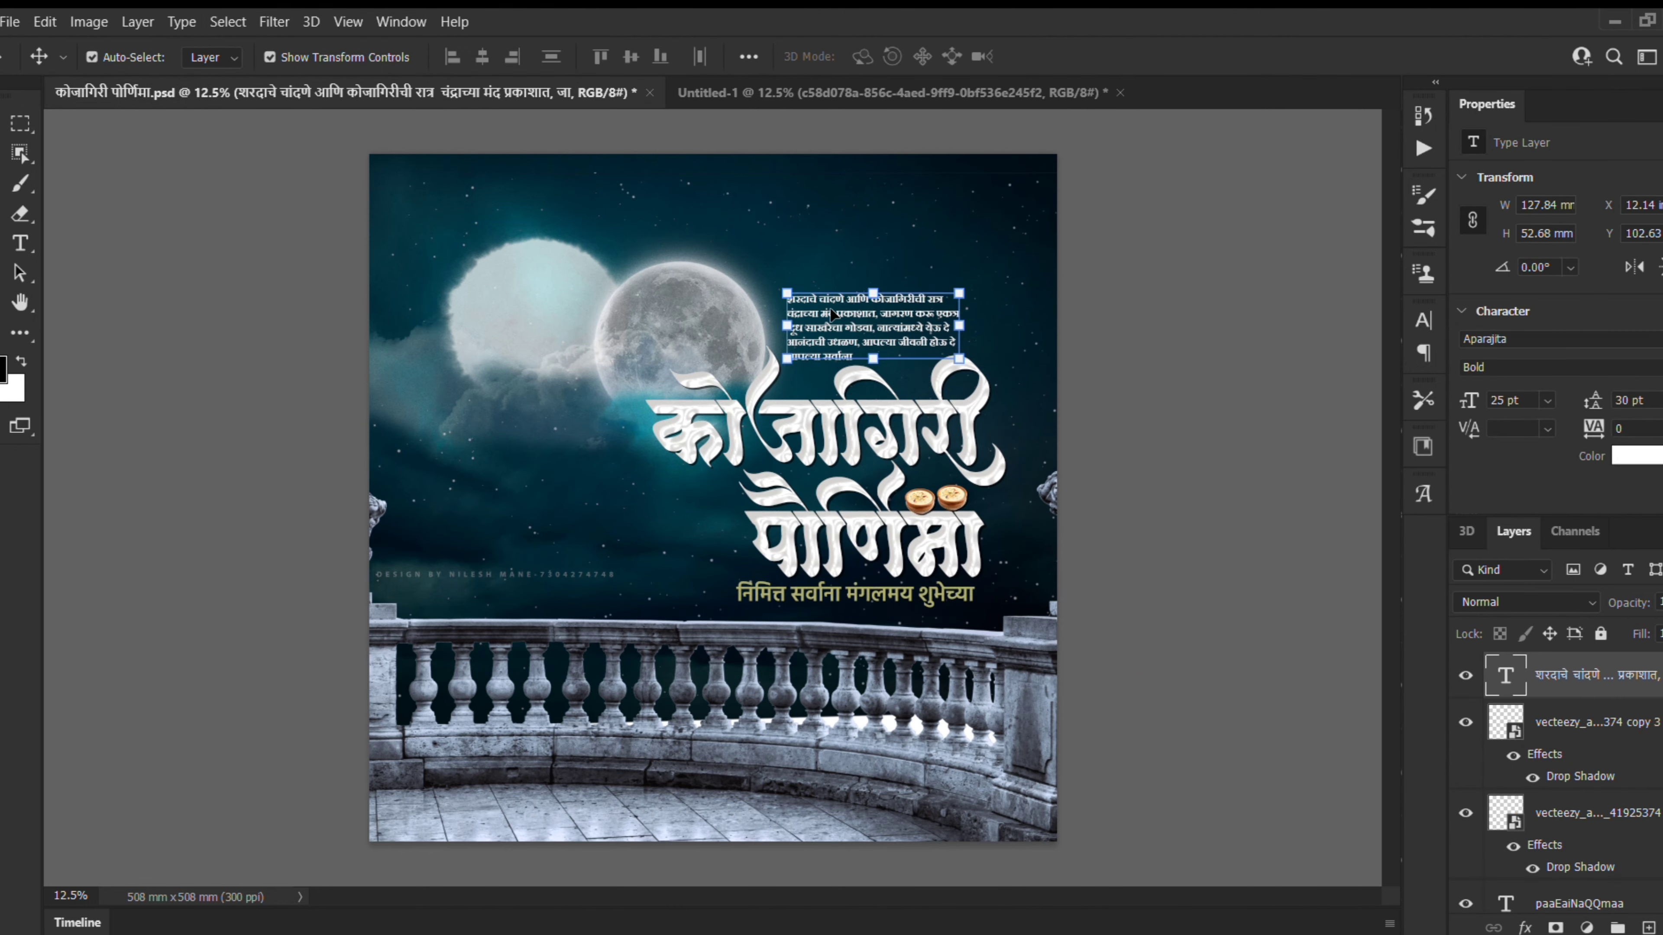
left_click_drag(877, 364, 825, 237)
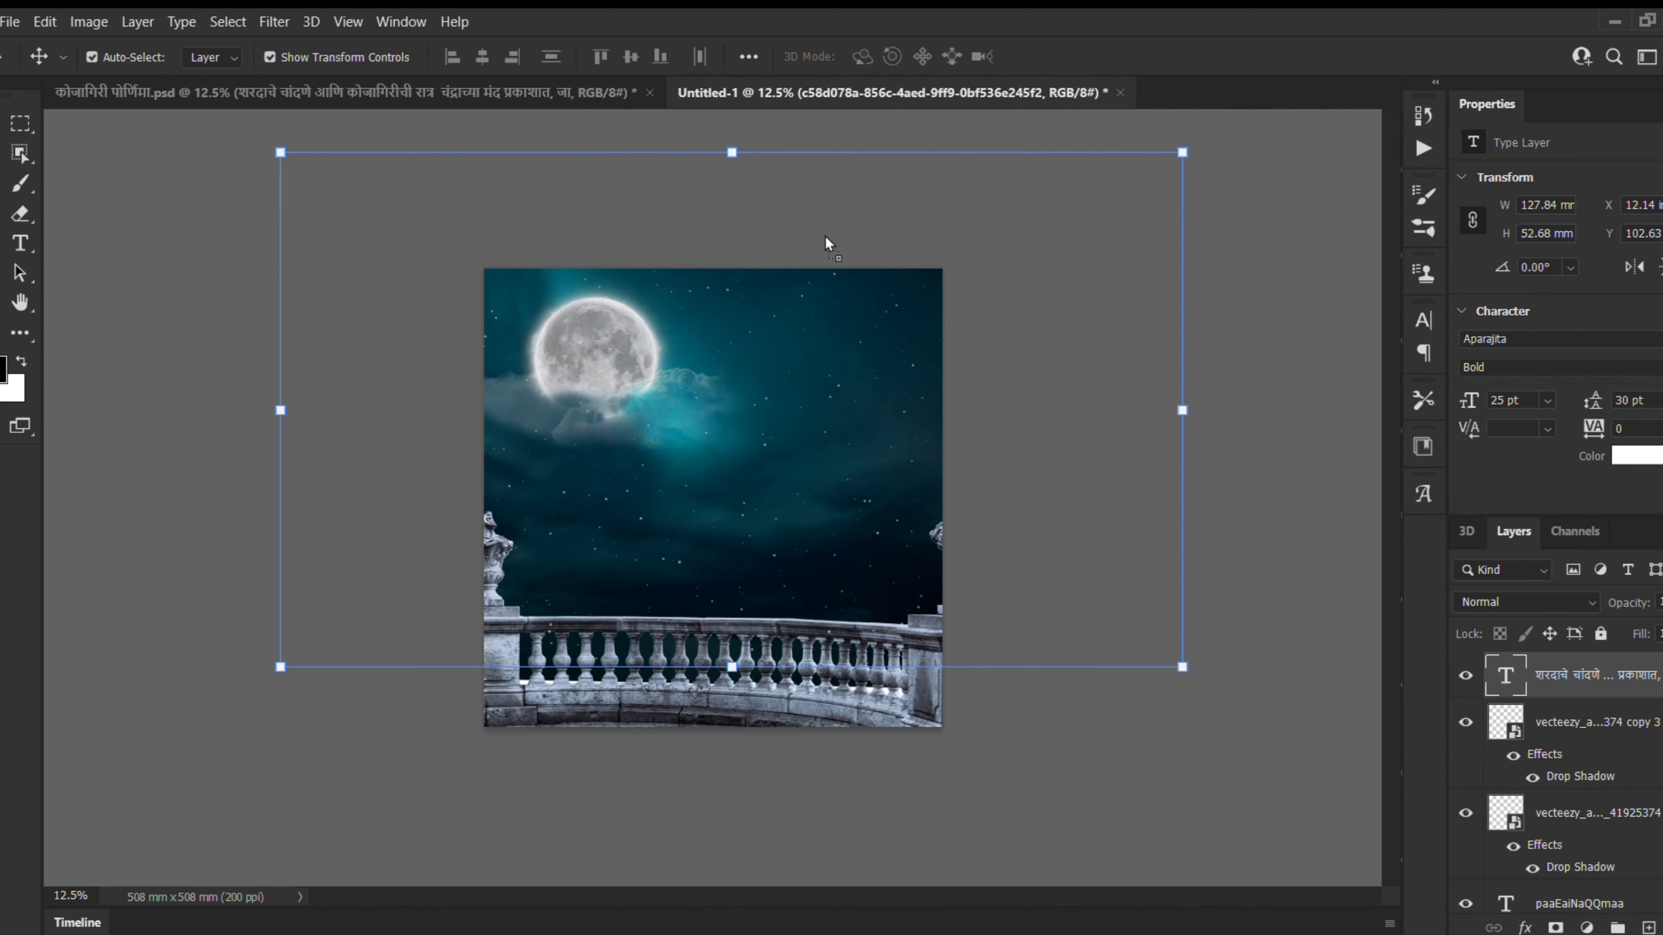
left_click_drag(810, 334, 824, 376)
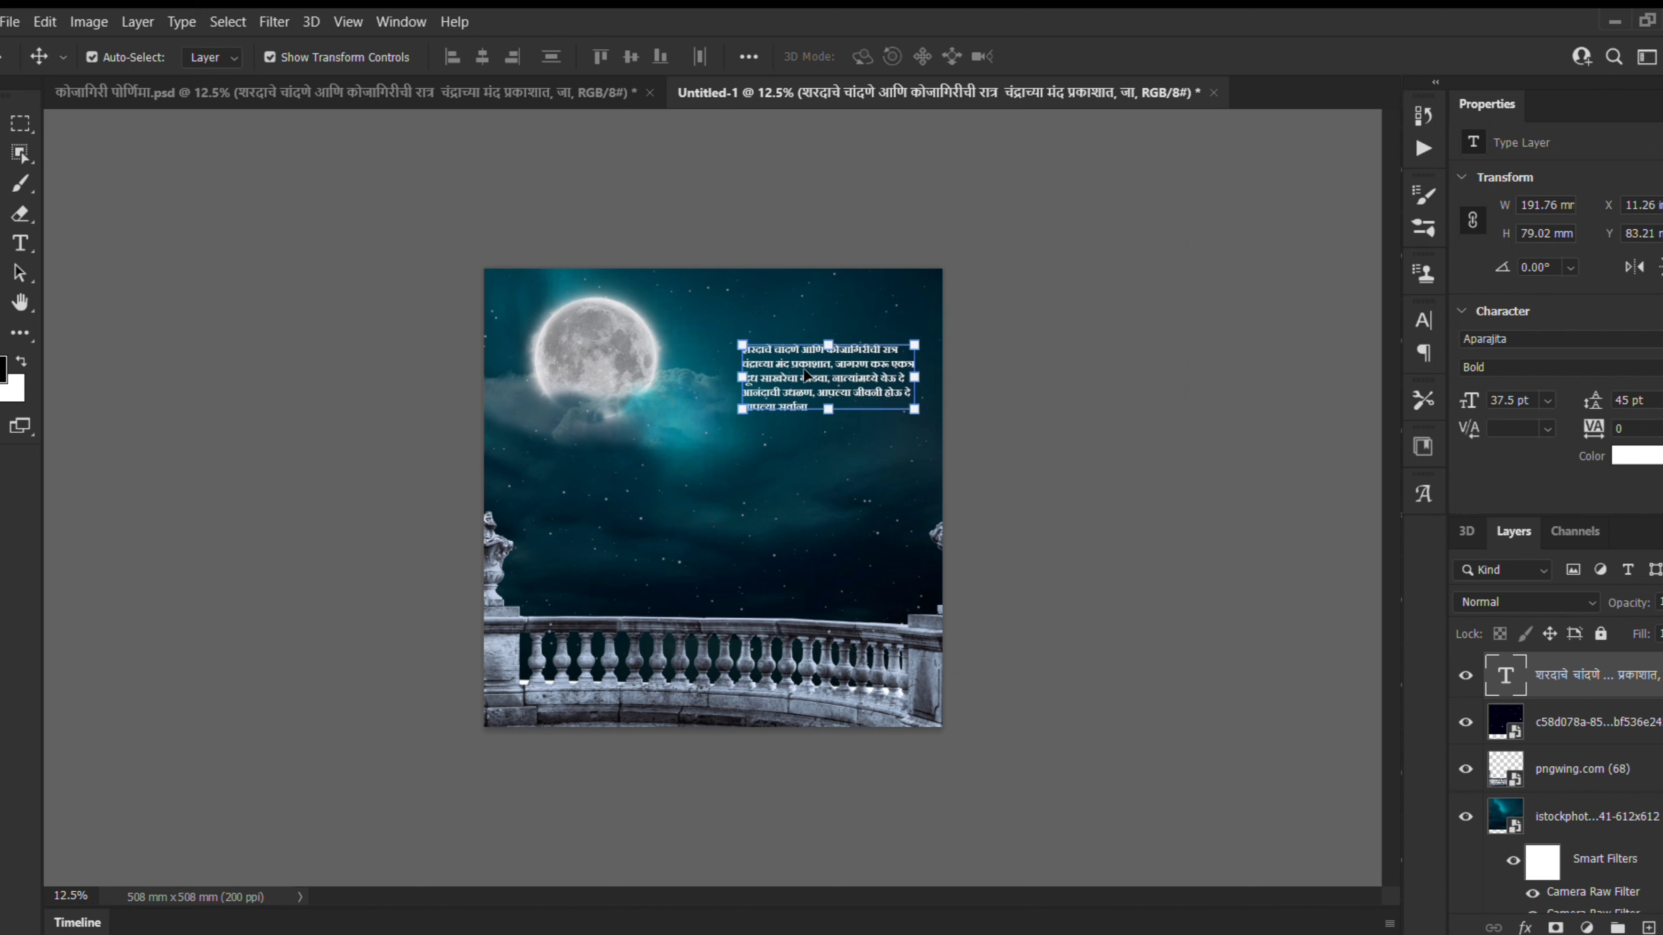
left_click(599, 361)
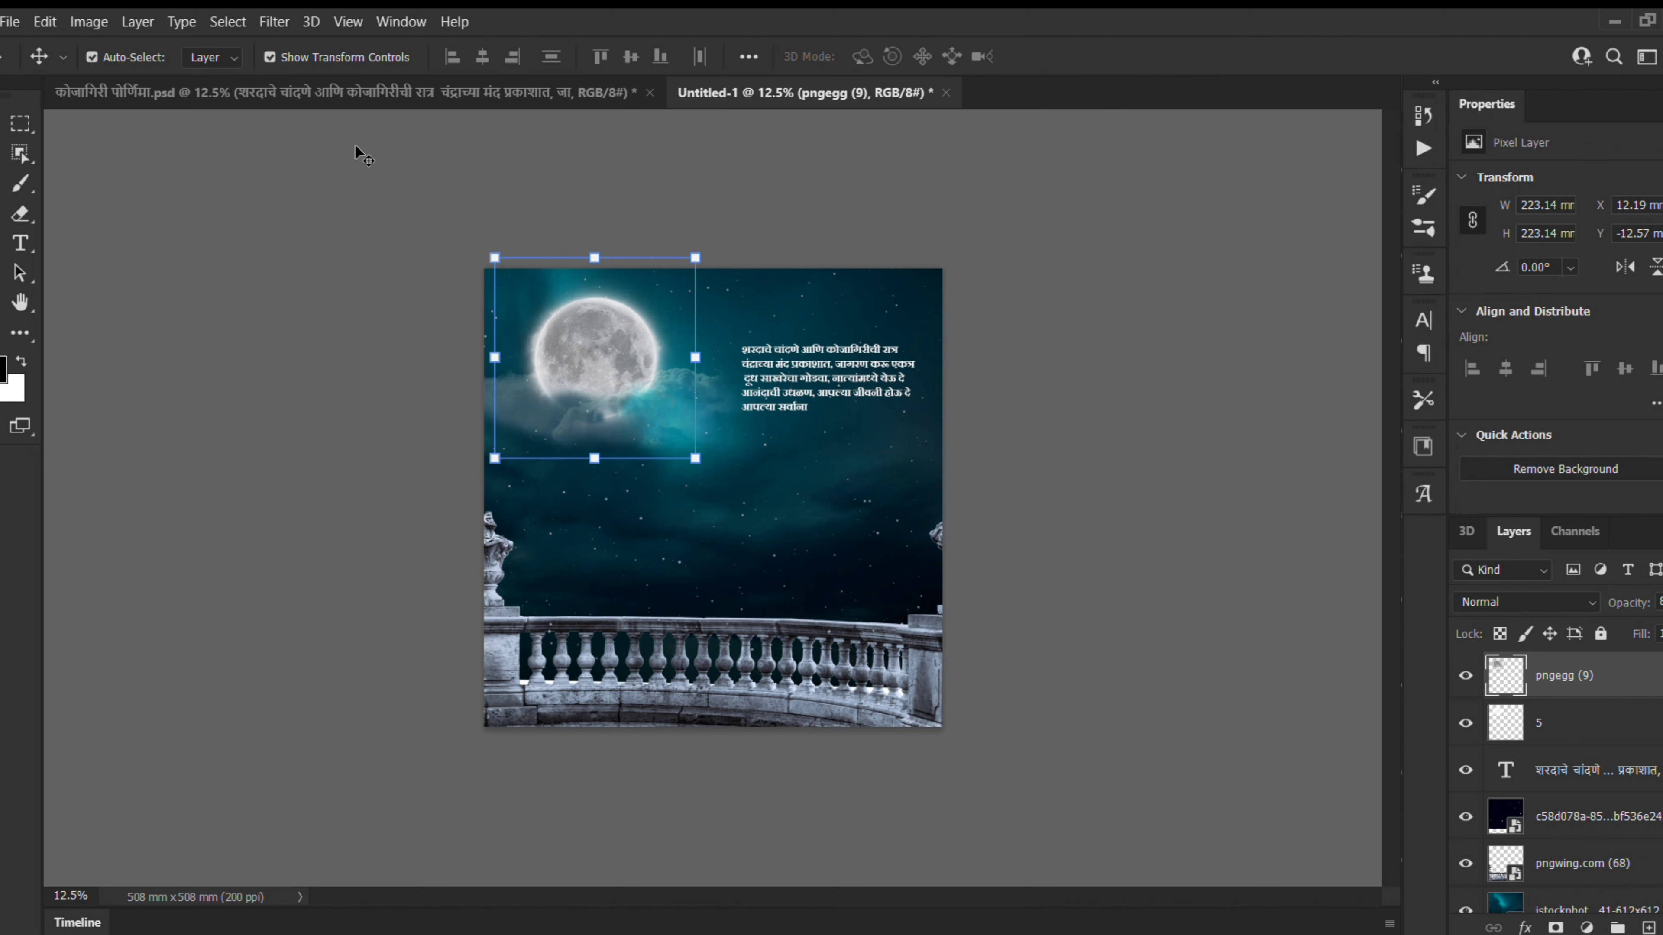
Step: Copy the calligraphic कोजागिरी title layer from कोजागिरी पोर्णिमा.psd into Untitled-1
left_click(380, 89)
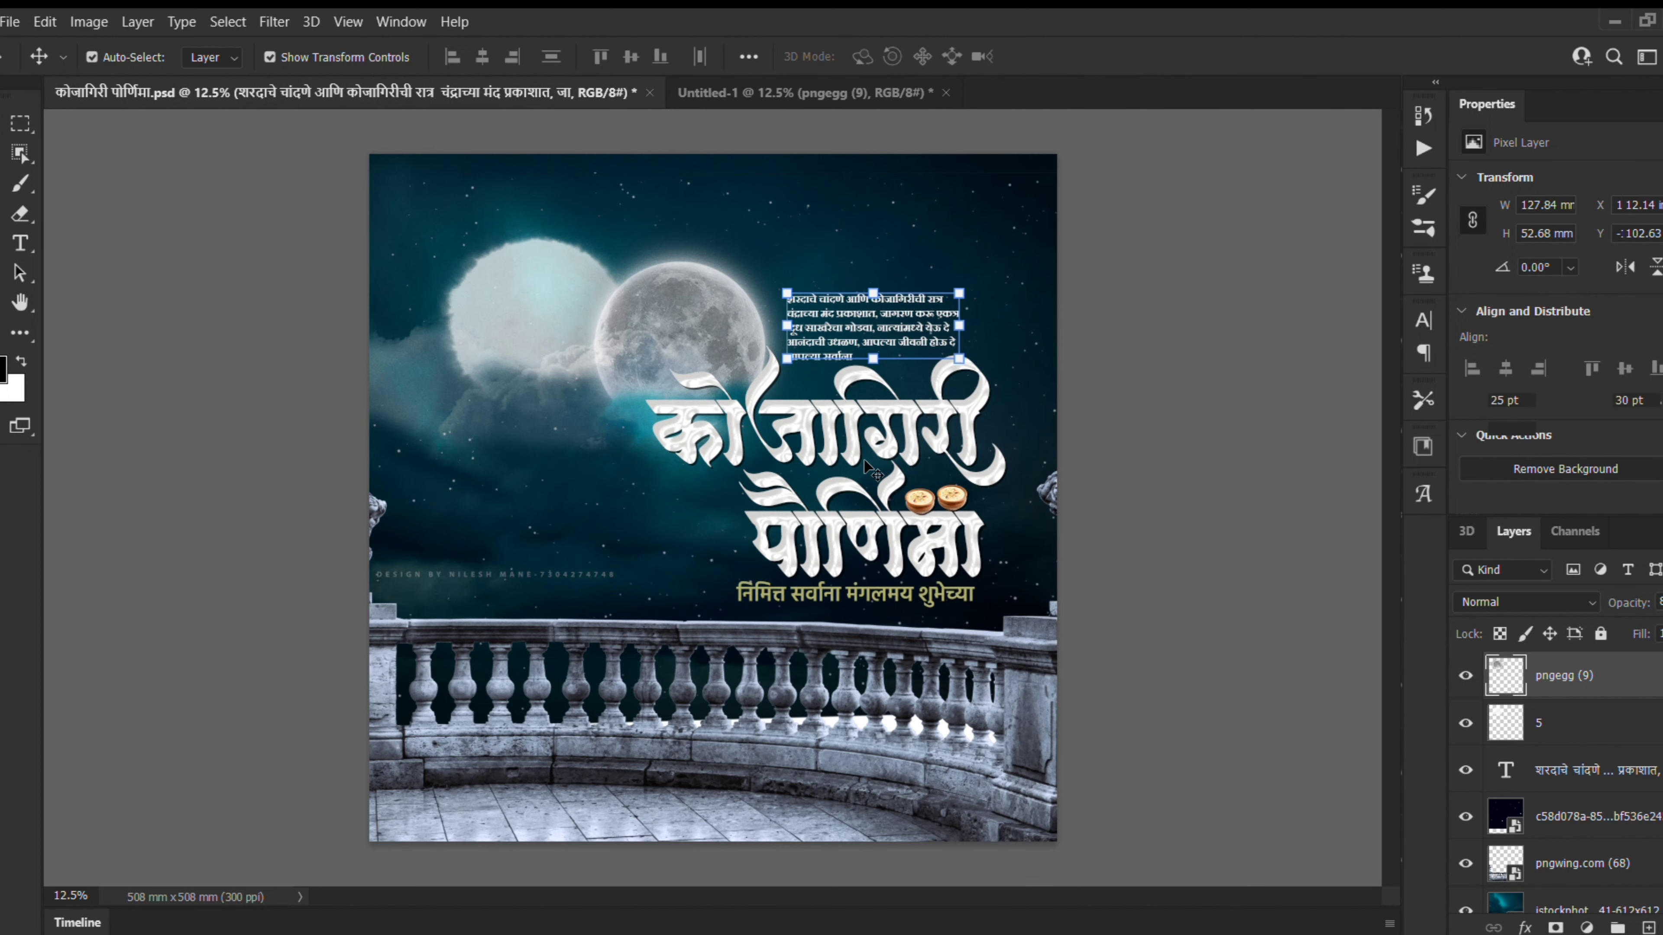
left_click(865, 463)
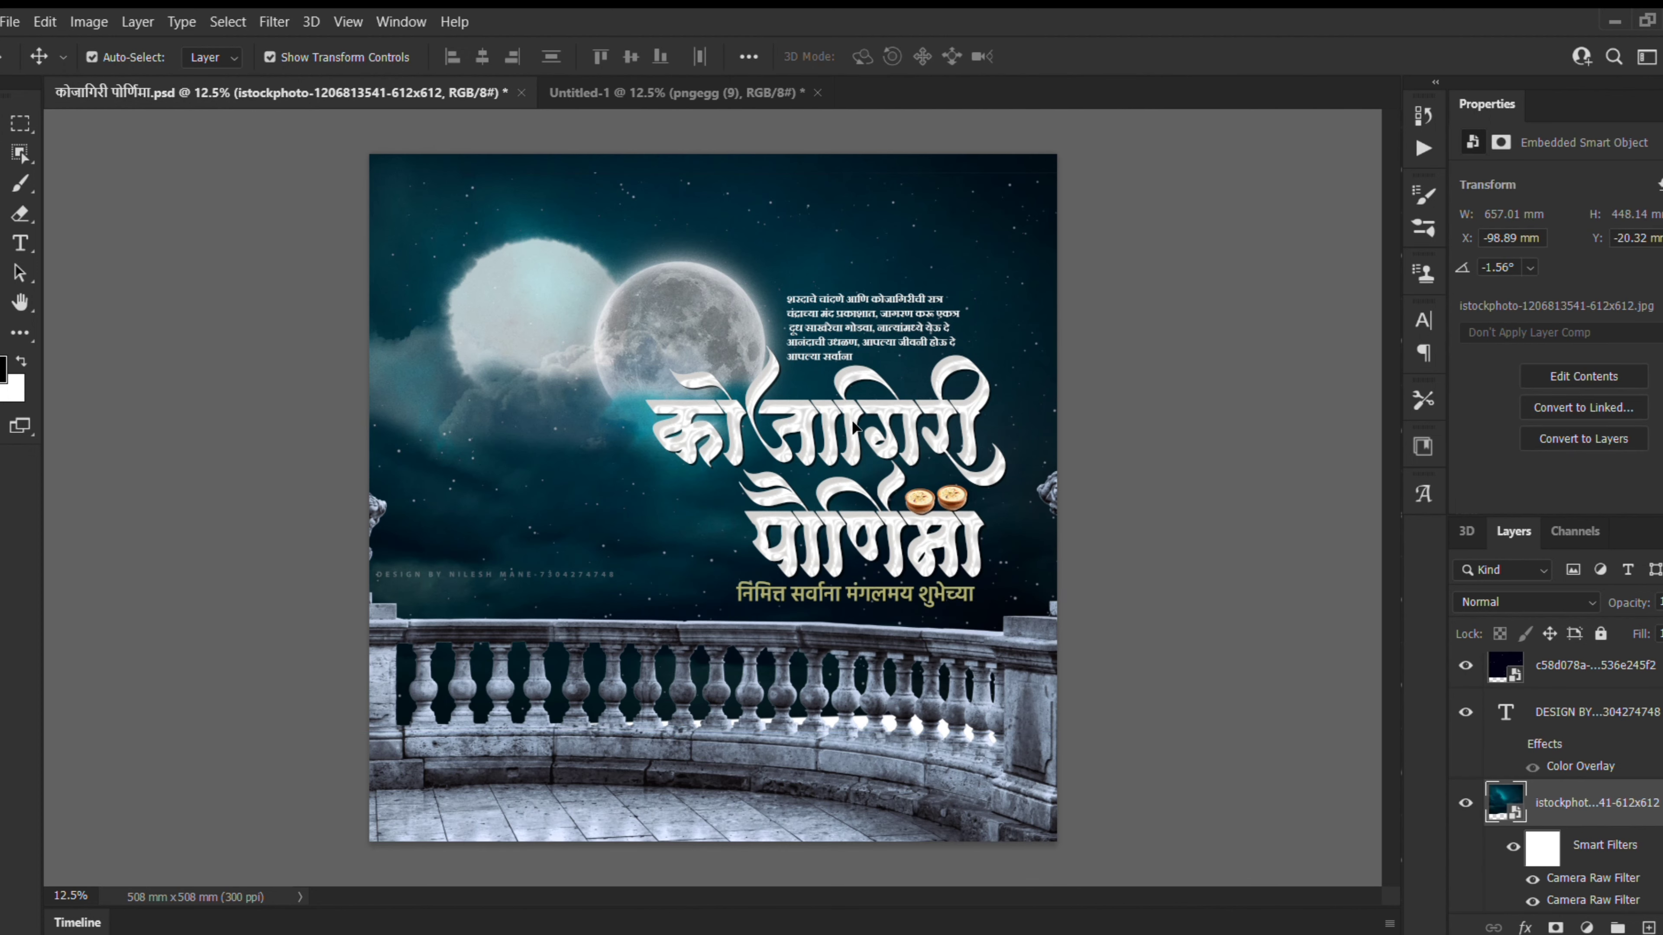
scroll(1623, 706, "down", 5)
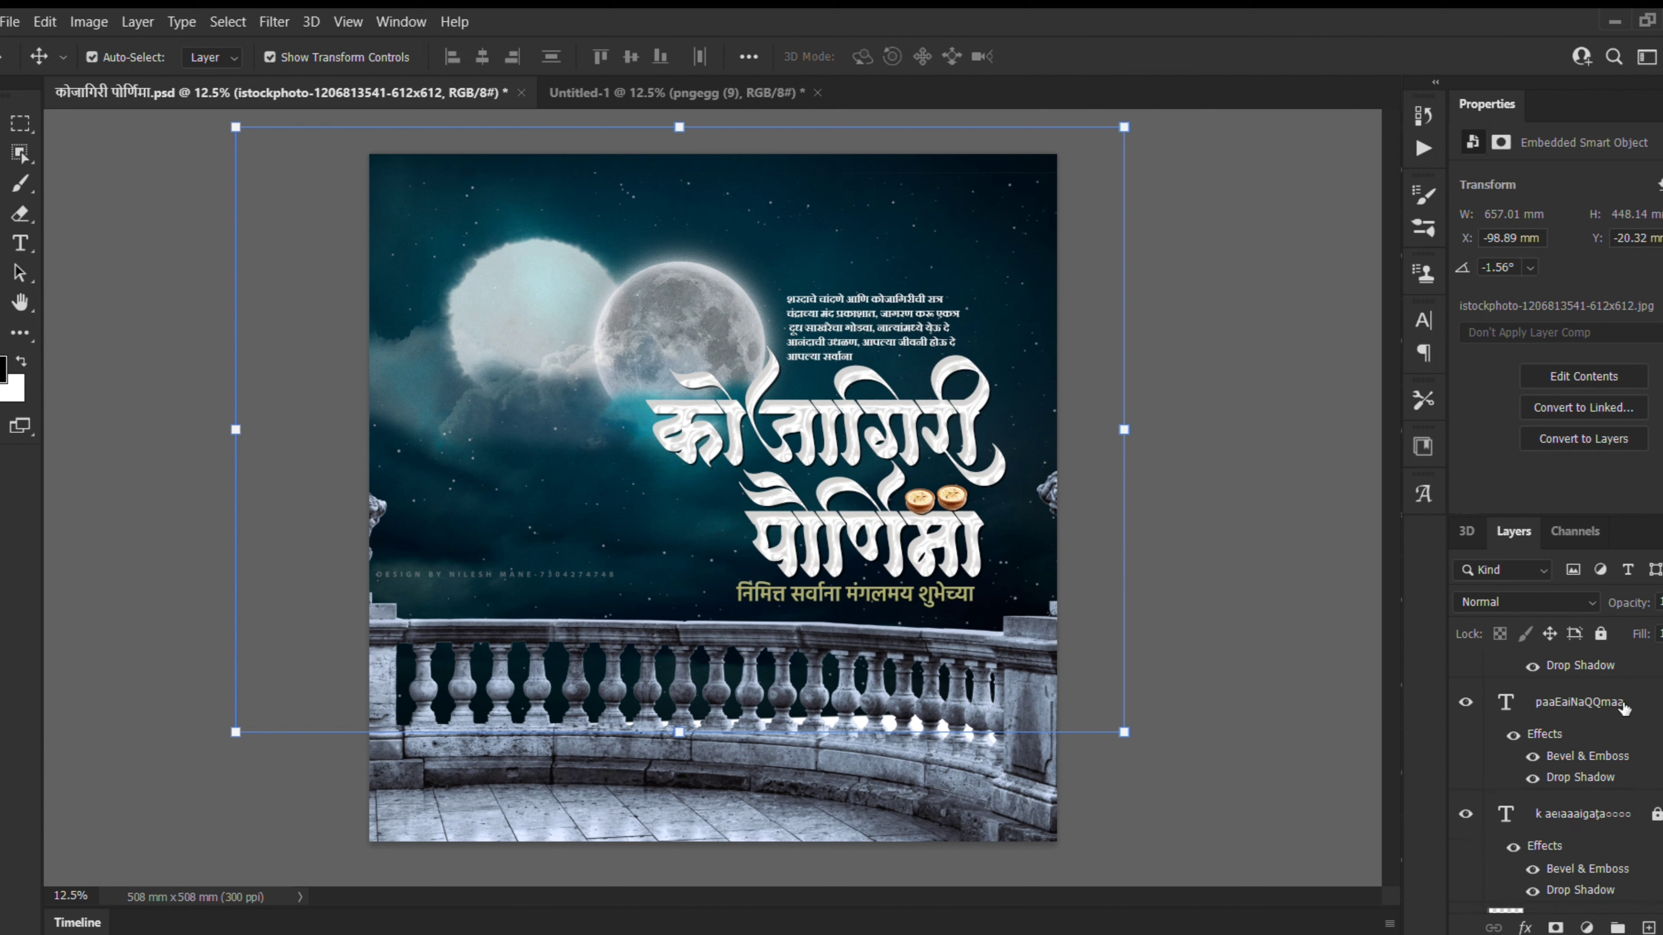
scroll(1623, 707, "down", 3)
scroll(1617, 720, "down", 6)
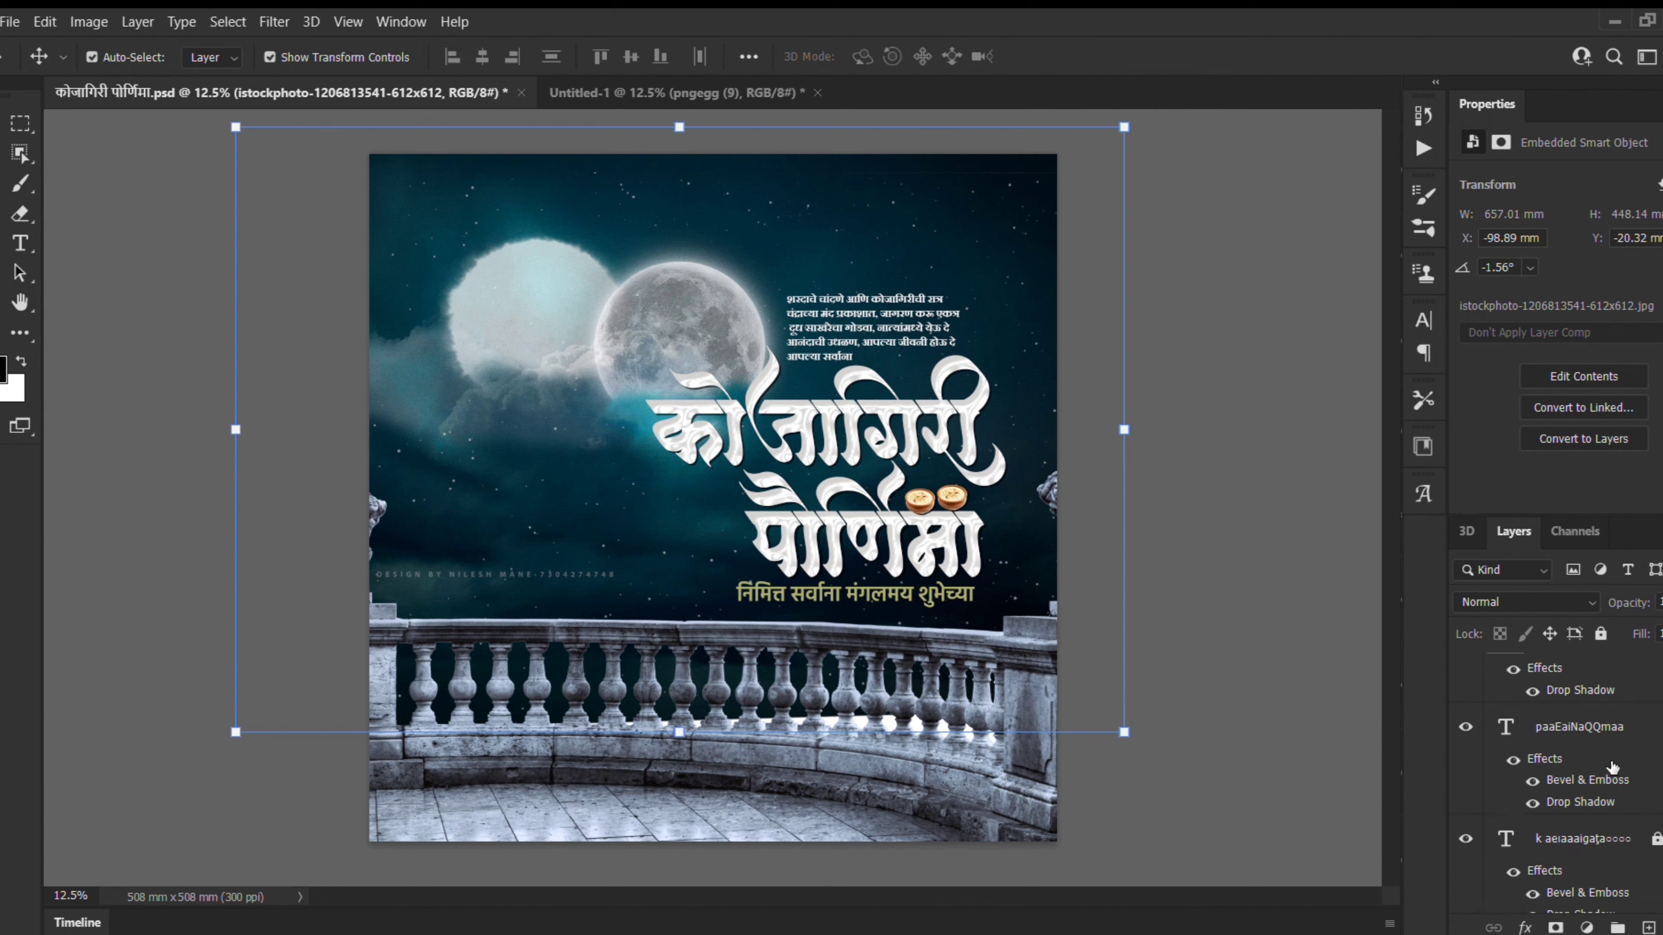
scroll(1610, 819, "up", 3)
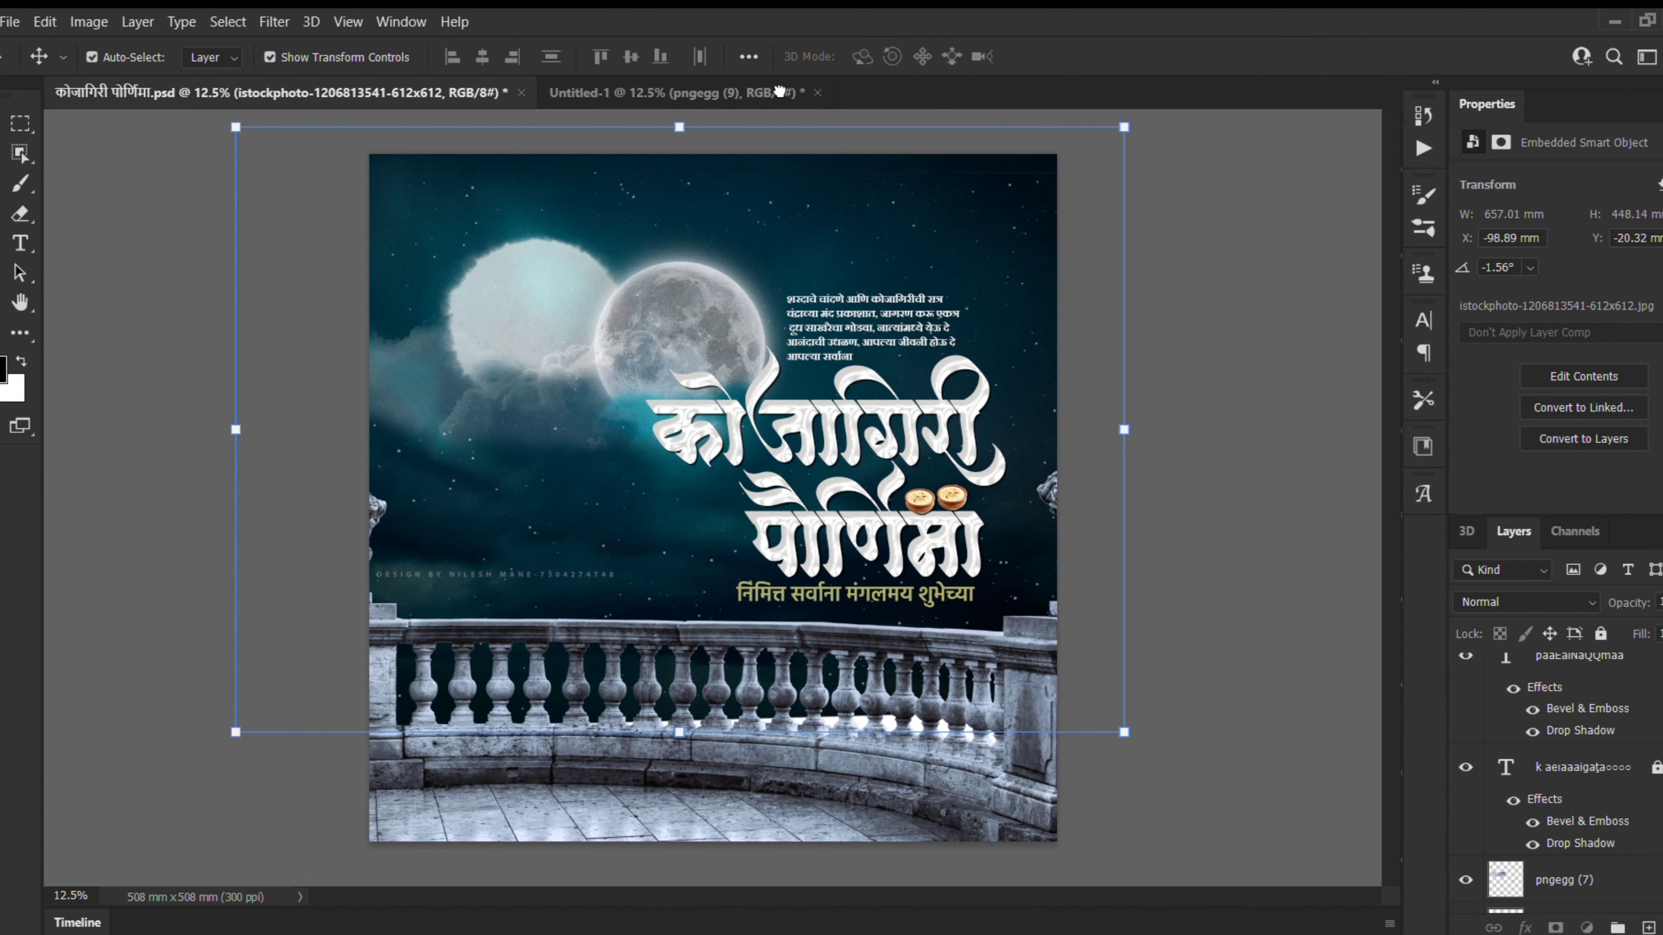
left_click(780, 91)
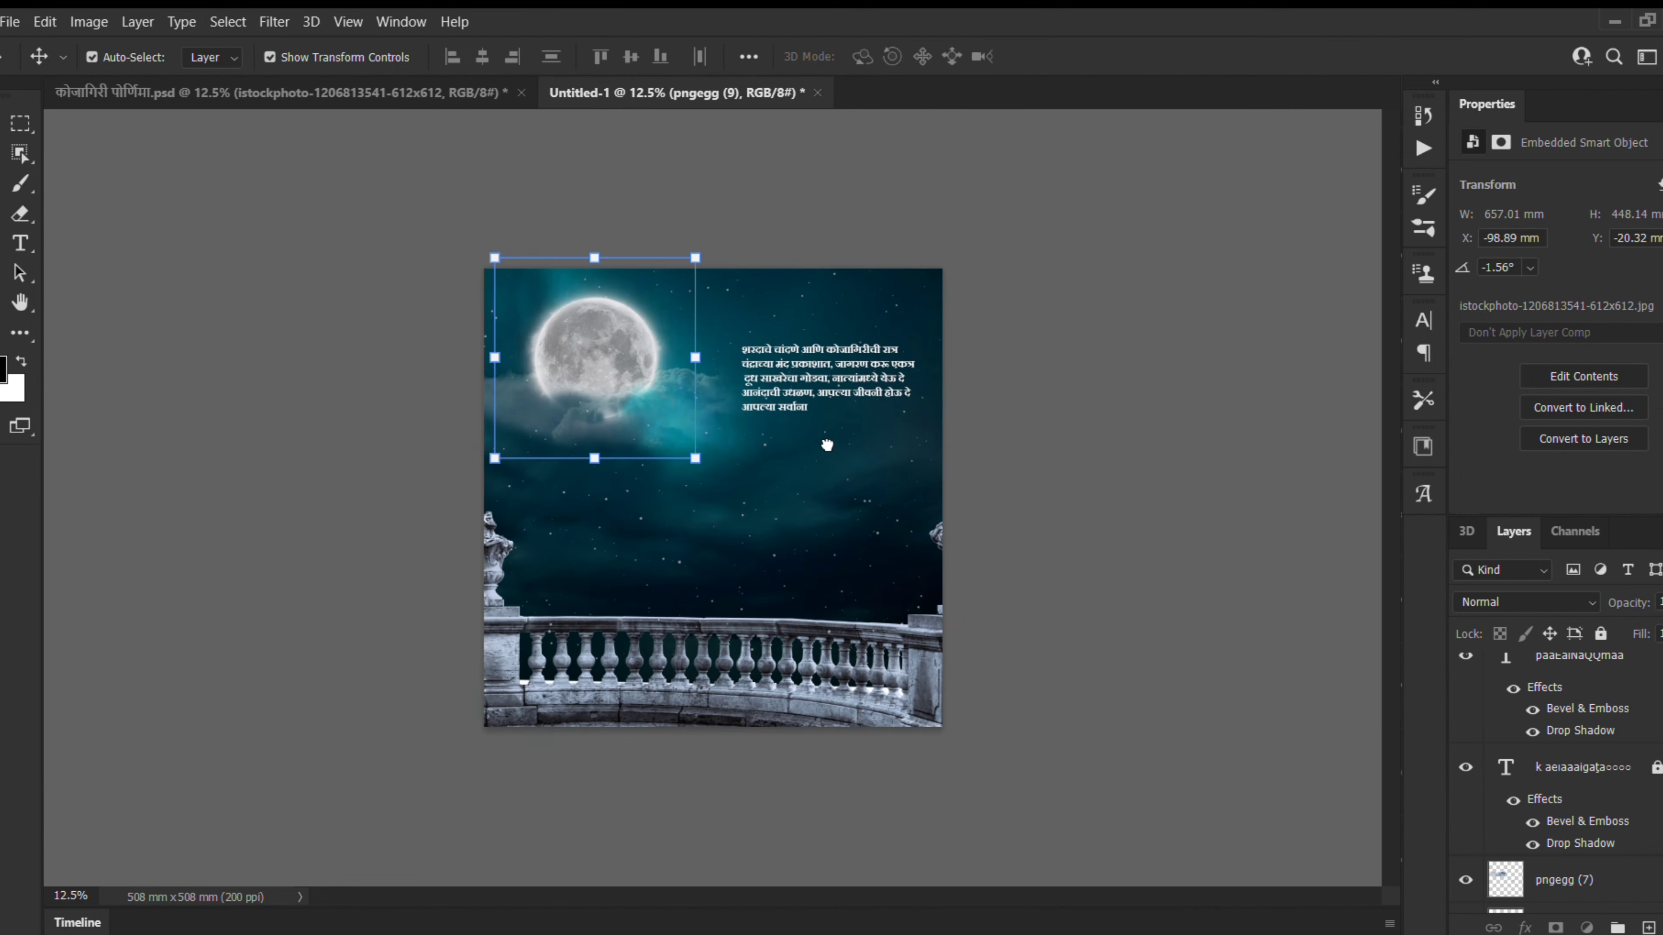
key("ctrl+v")
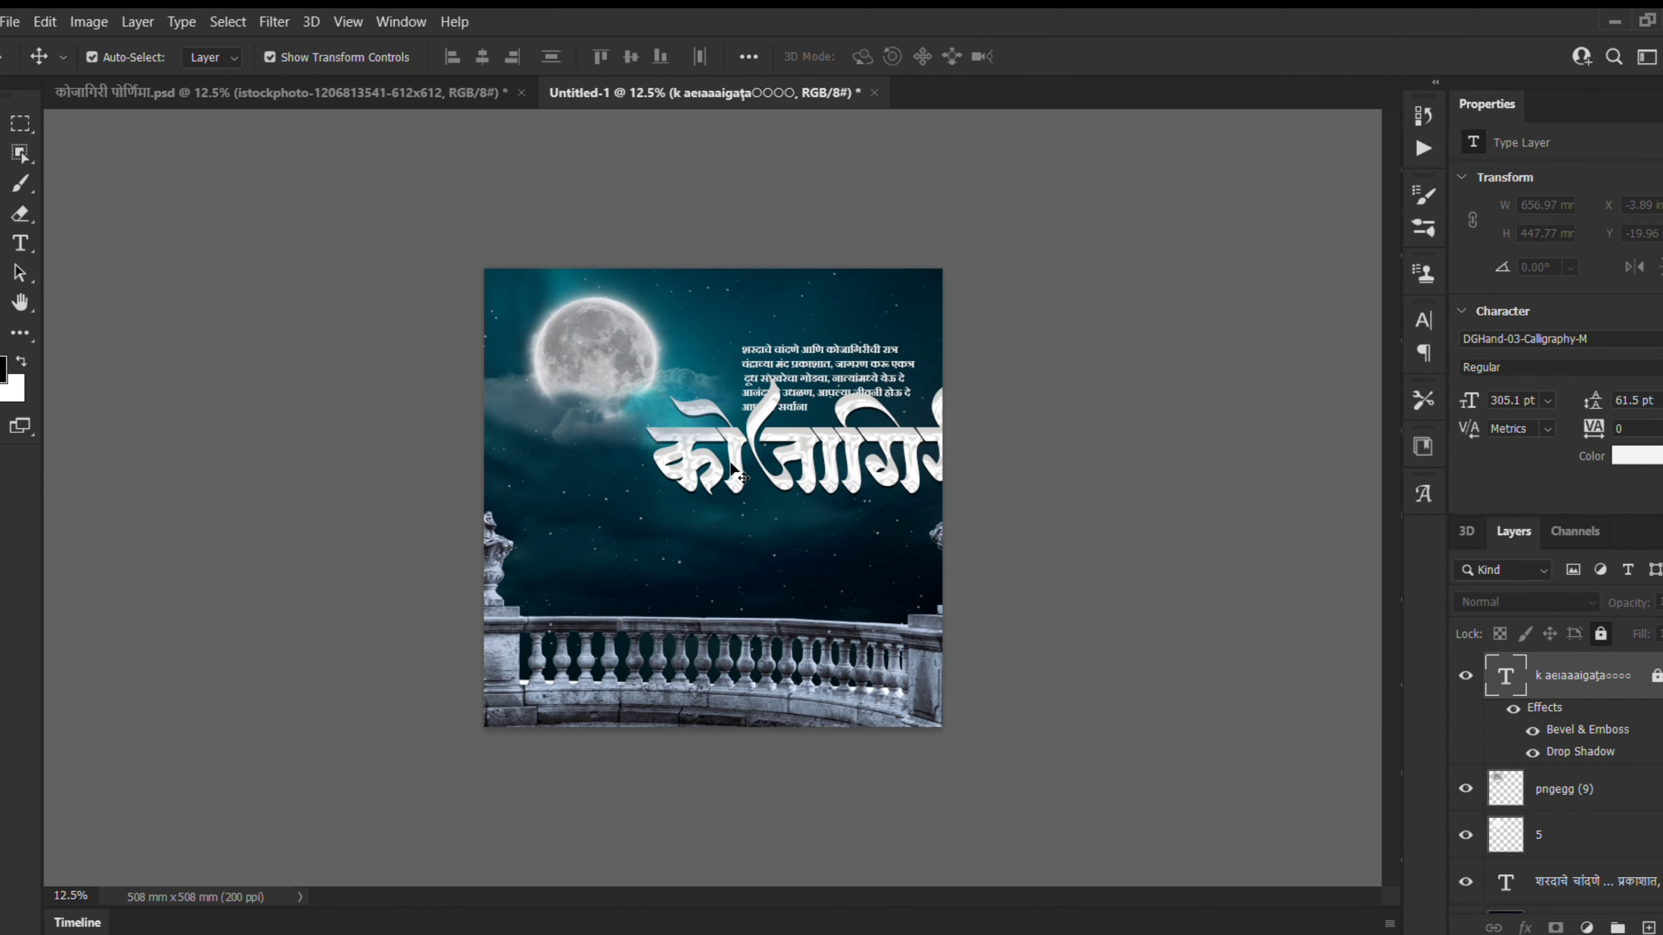
Step: Unlock the कोजागिरी title layer and enlarge the starry-sky layer to about 1099 mm wide
left_click(732, 463)
scroll(1656, 889, "up", 3)
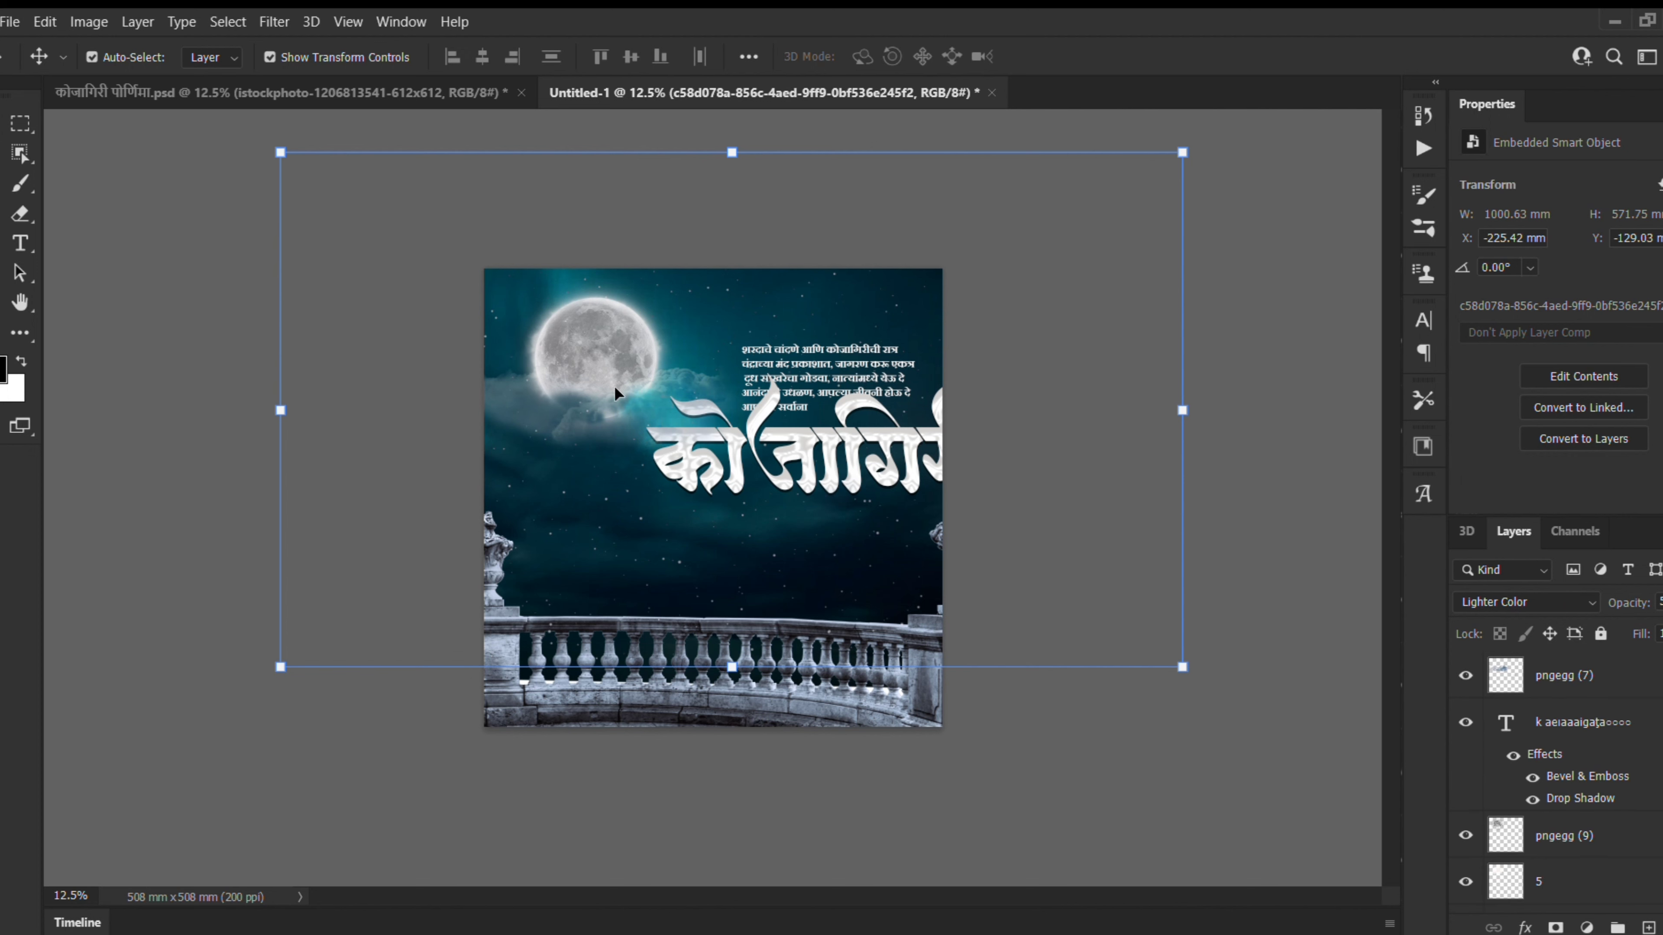
mouse_move(281, 153)
left_mouse_down()
mouse_move(725, 433)
mouse_move(141, 185)
mouse_move(282, 153)
left_mouse_up()
key("Return")
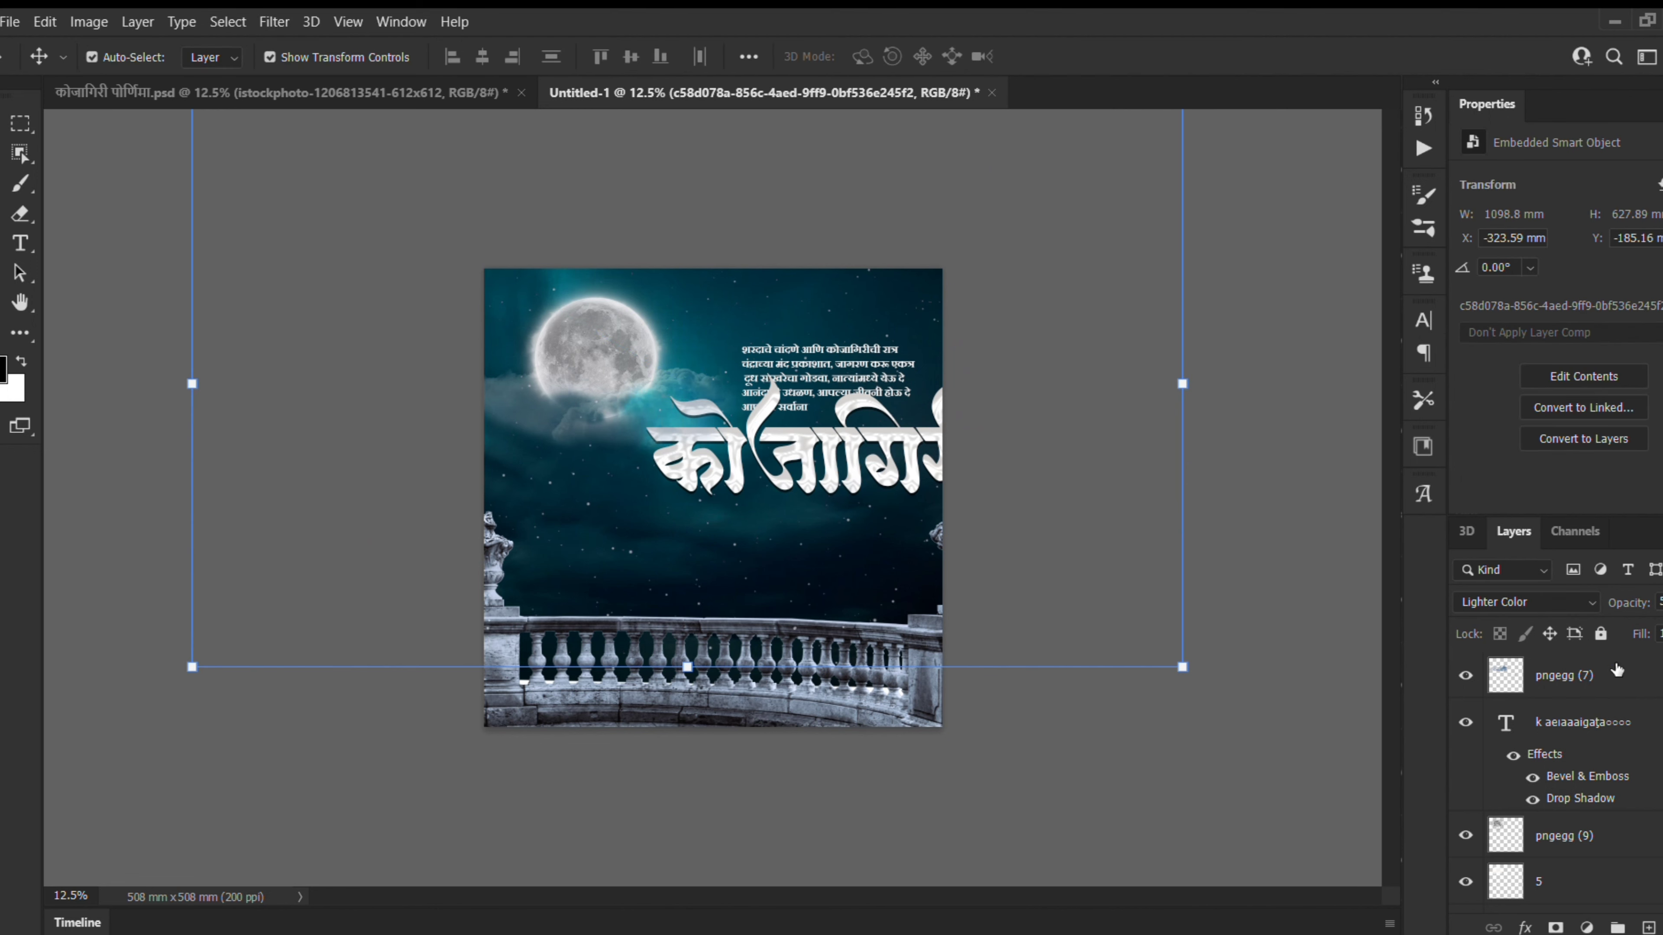
Step: Scale the कोजागिरी title to about 65.4% and place it below the verse text, inside the canvas
left_click(838, 461)
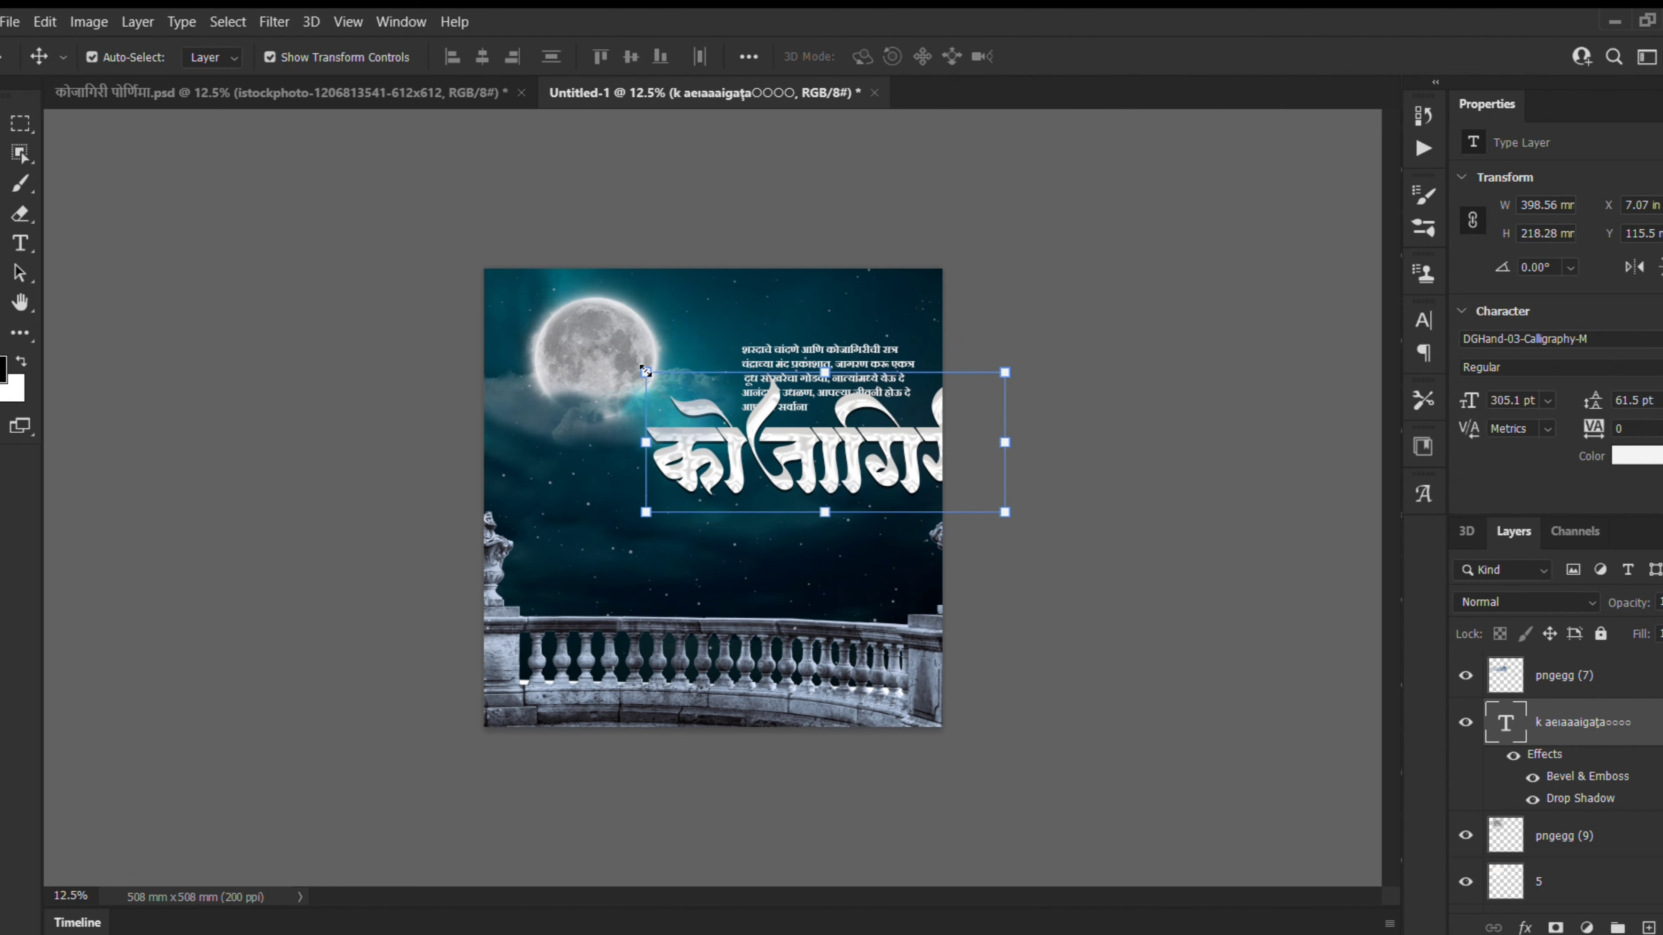
key("ctrl+t")
left_click_drag(827, 457, 827, 457)
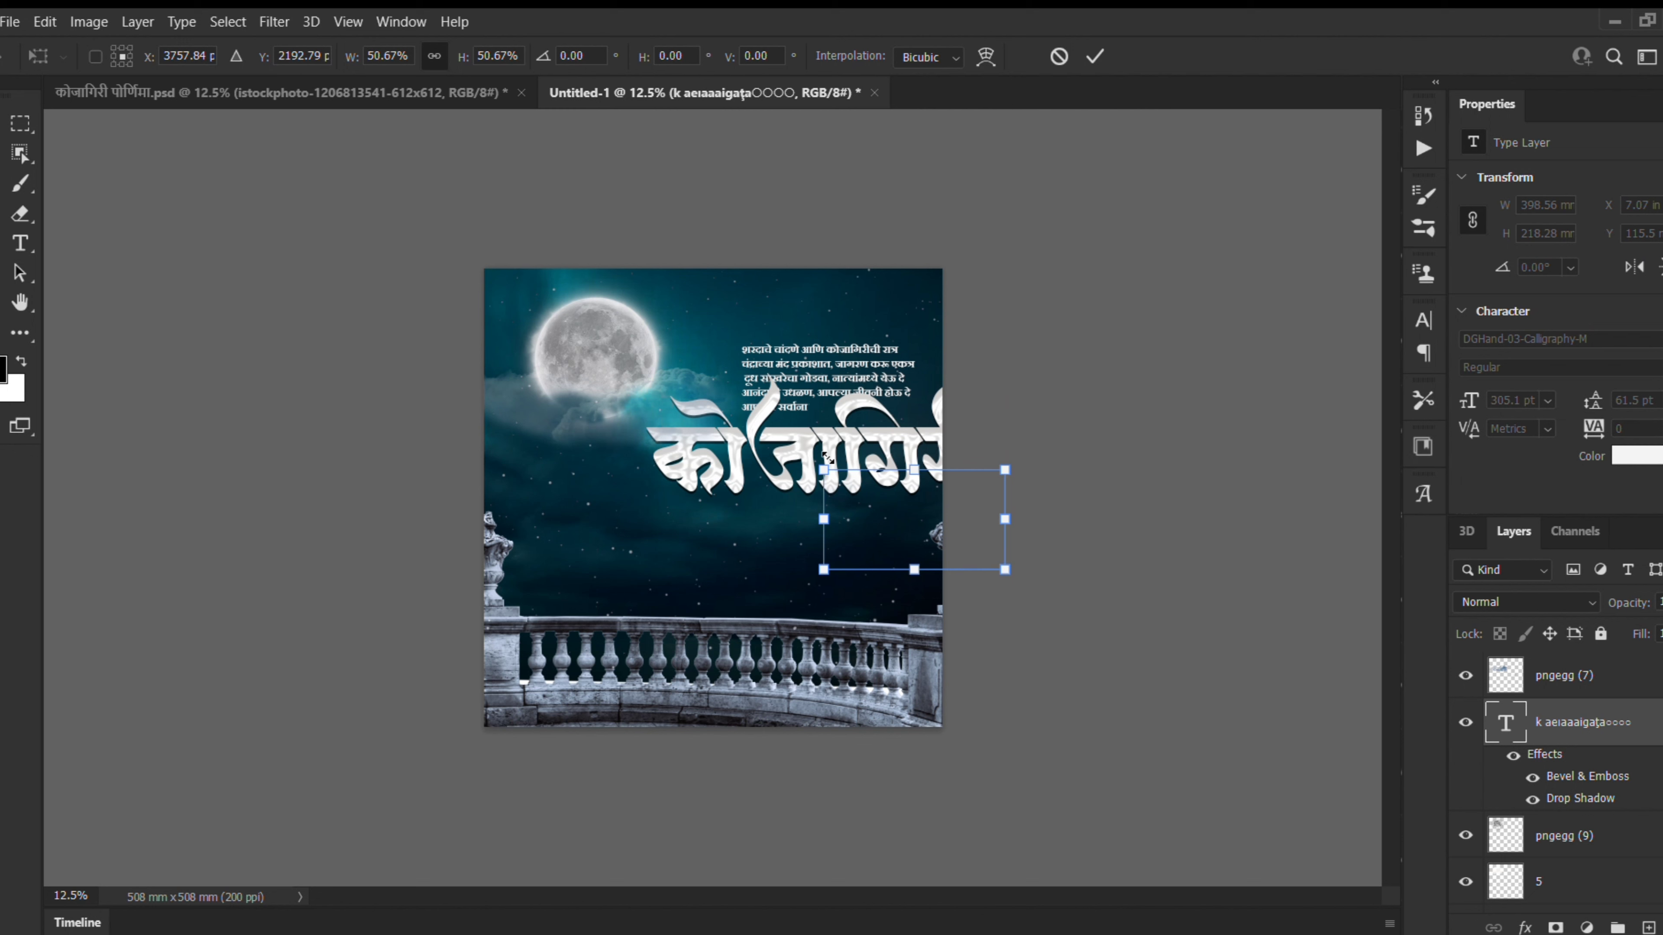
left_click_drag(946, 537, 925, 575)
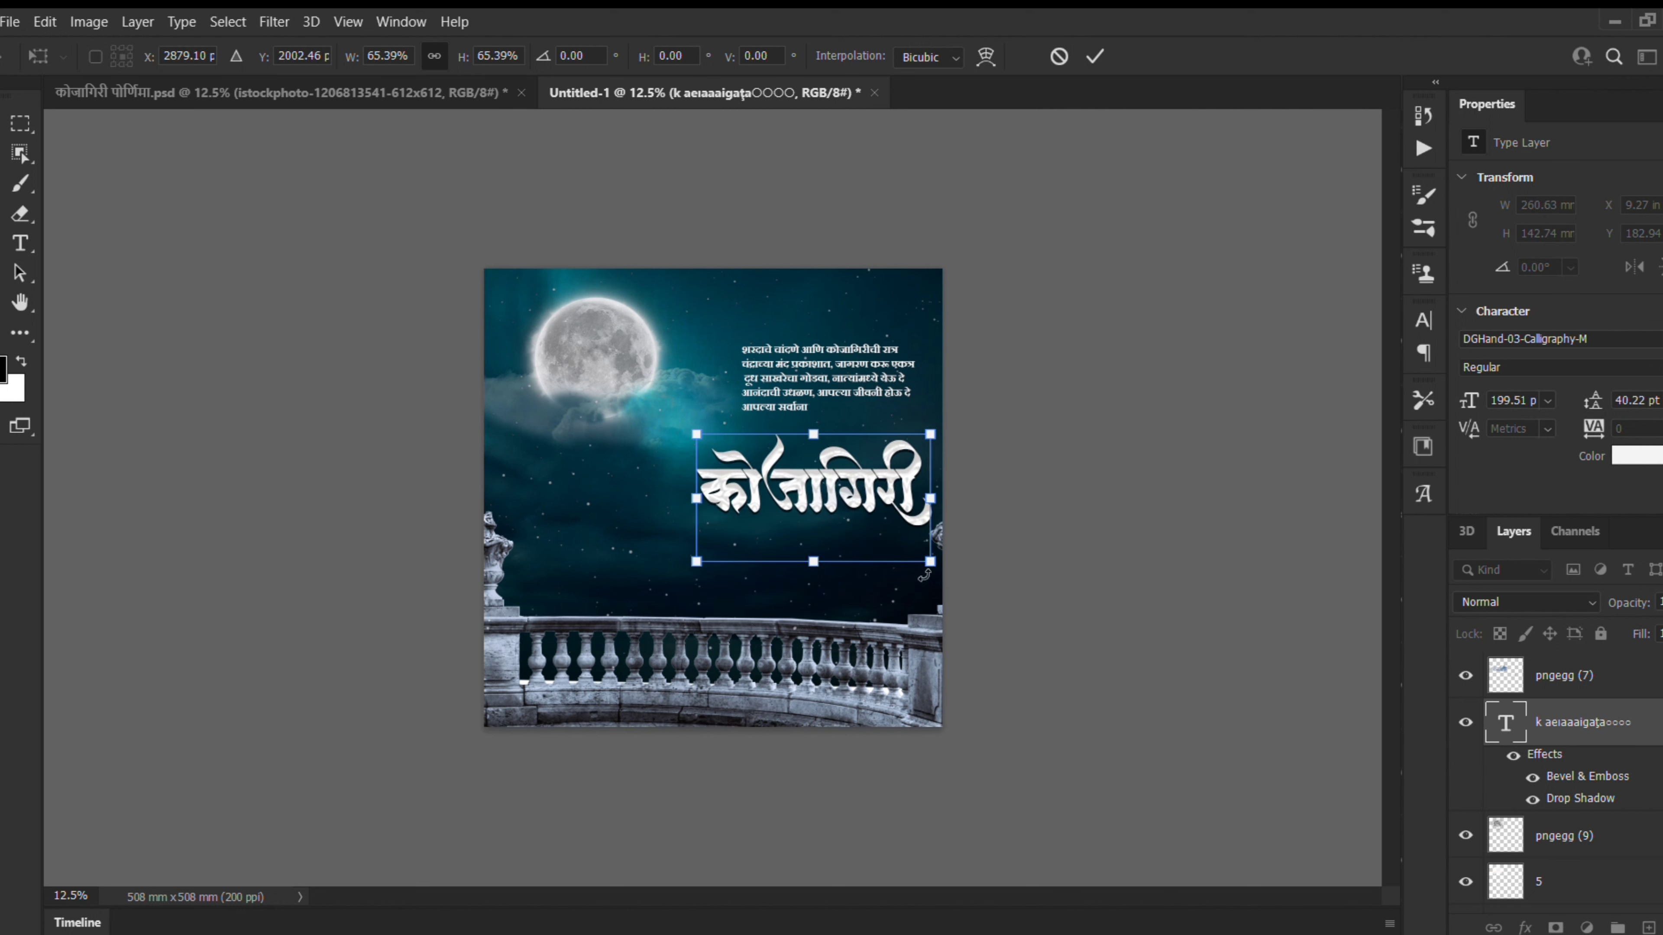
key("Return")
Step: Move the verse text block closer to the कोजागिरी title, just above its right part
left_click(819, 408)
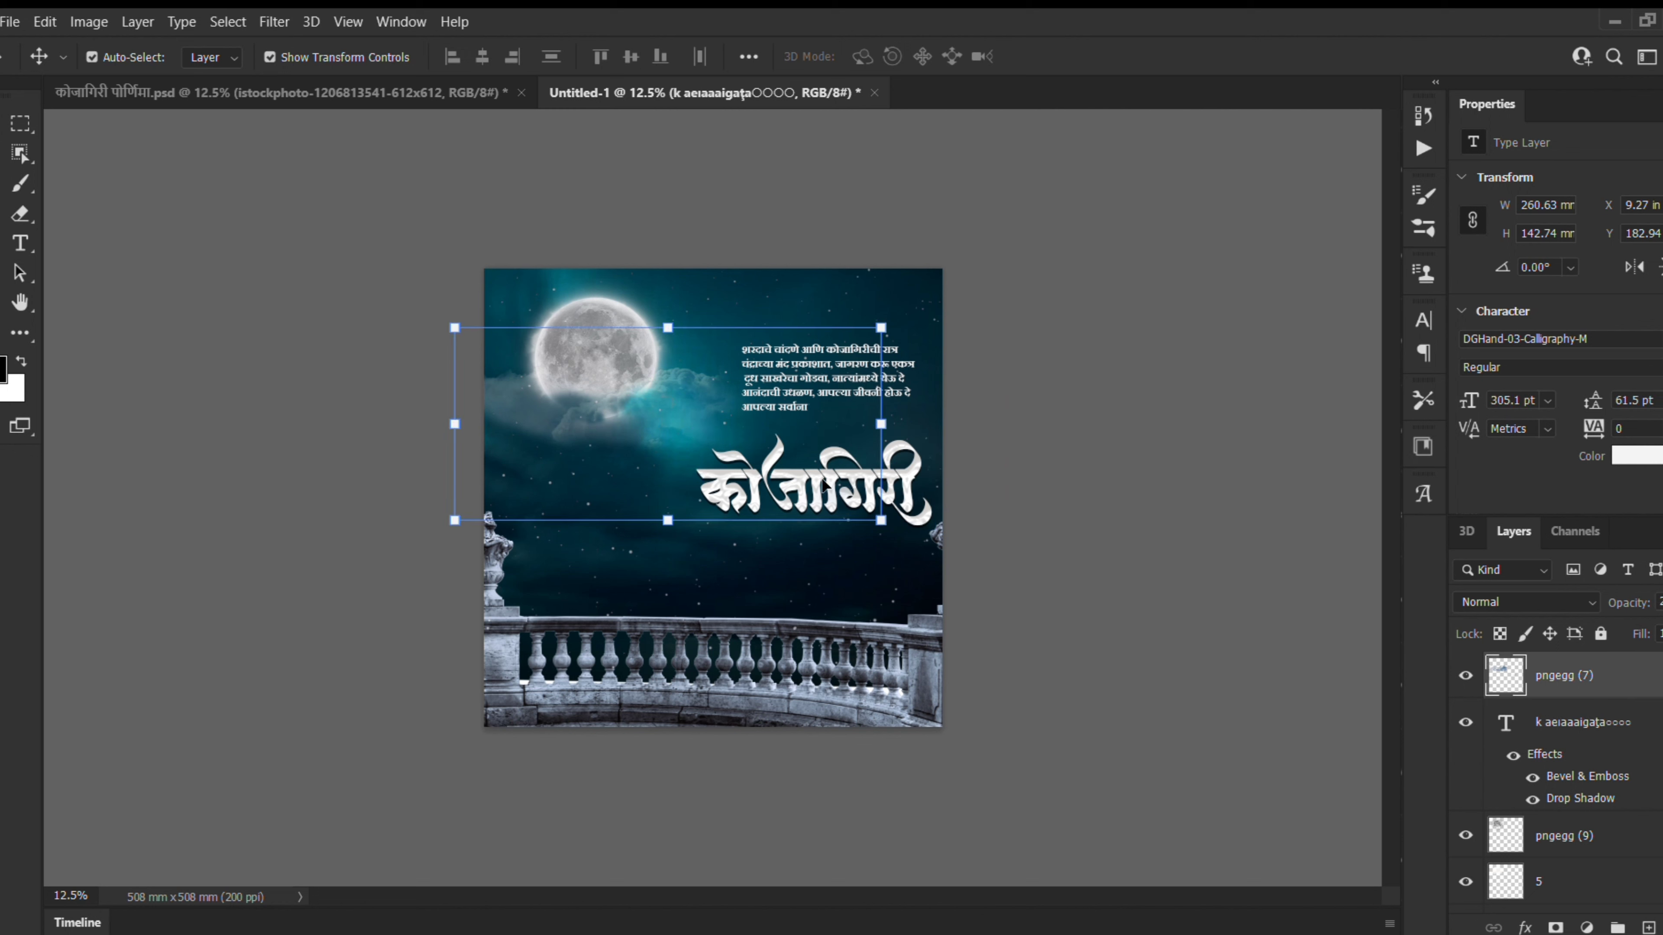
left_click(946, 435)
left_click(839, 364)
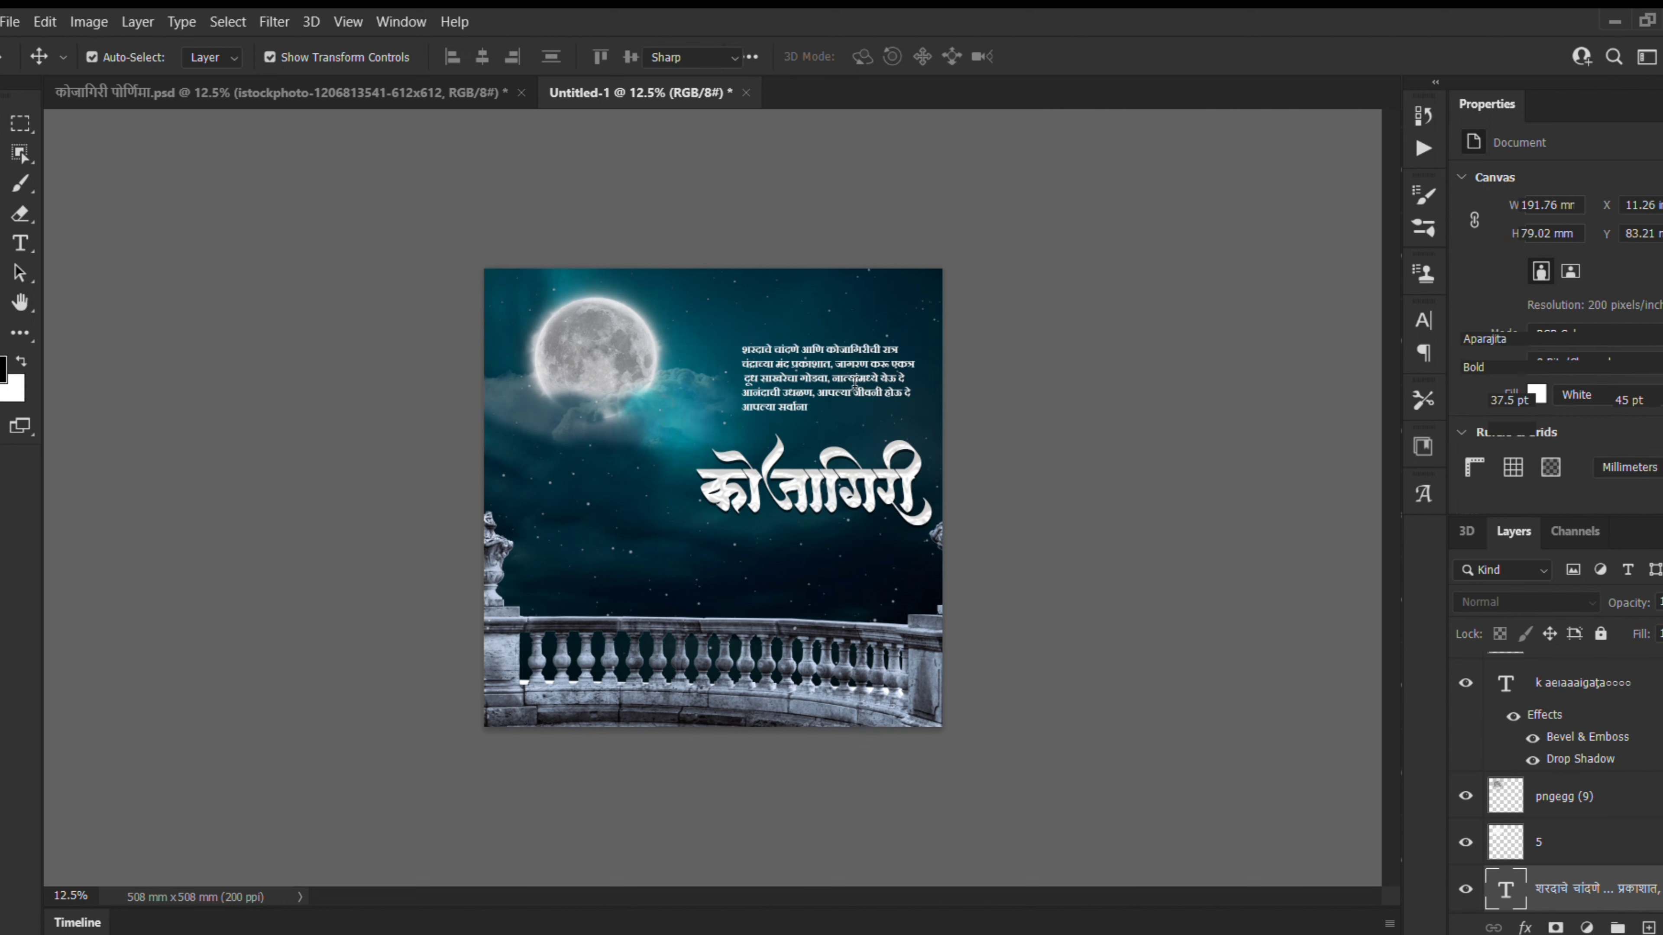
double_click(843, 366)
key("Escape")
key("v")
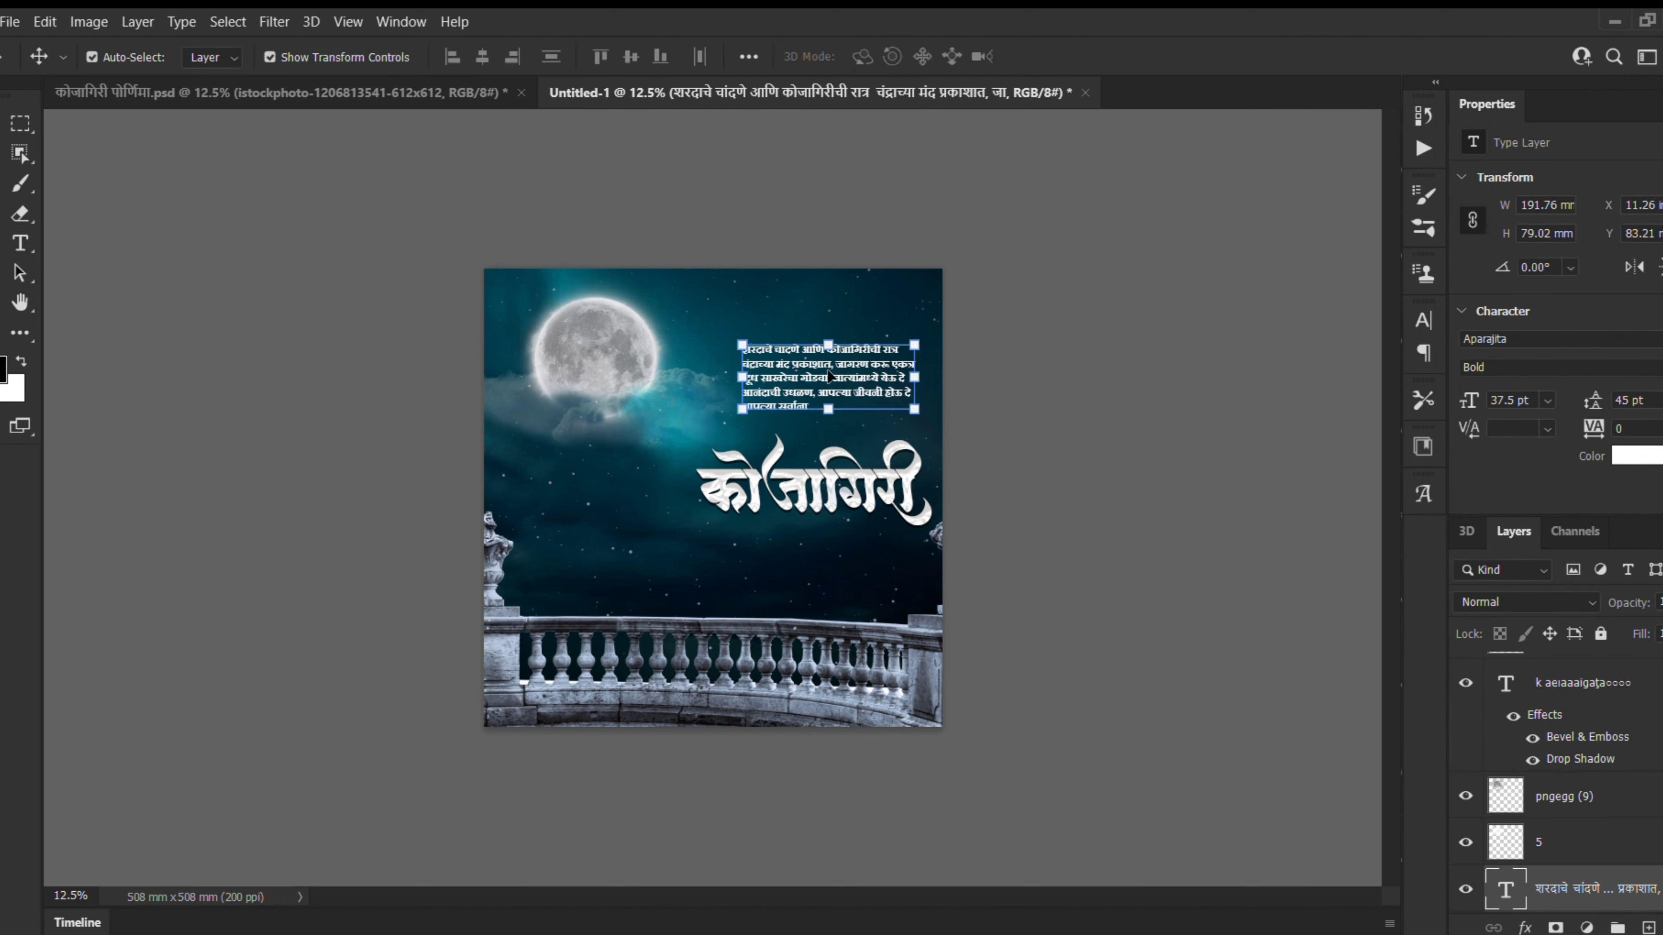
left_click_drag(835, 383, 843, 393)
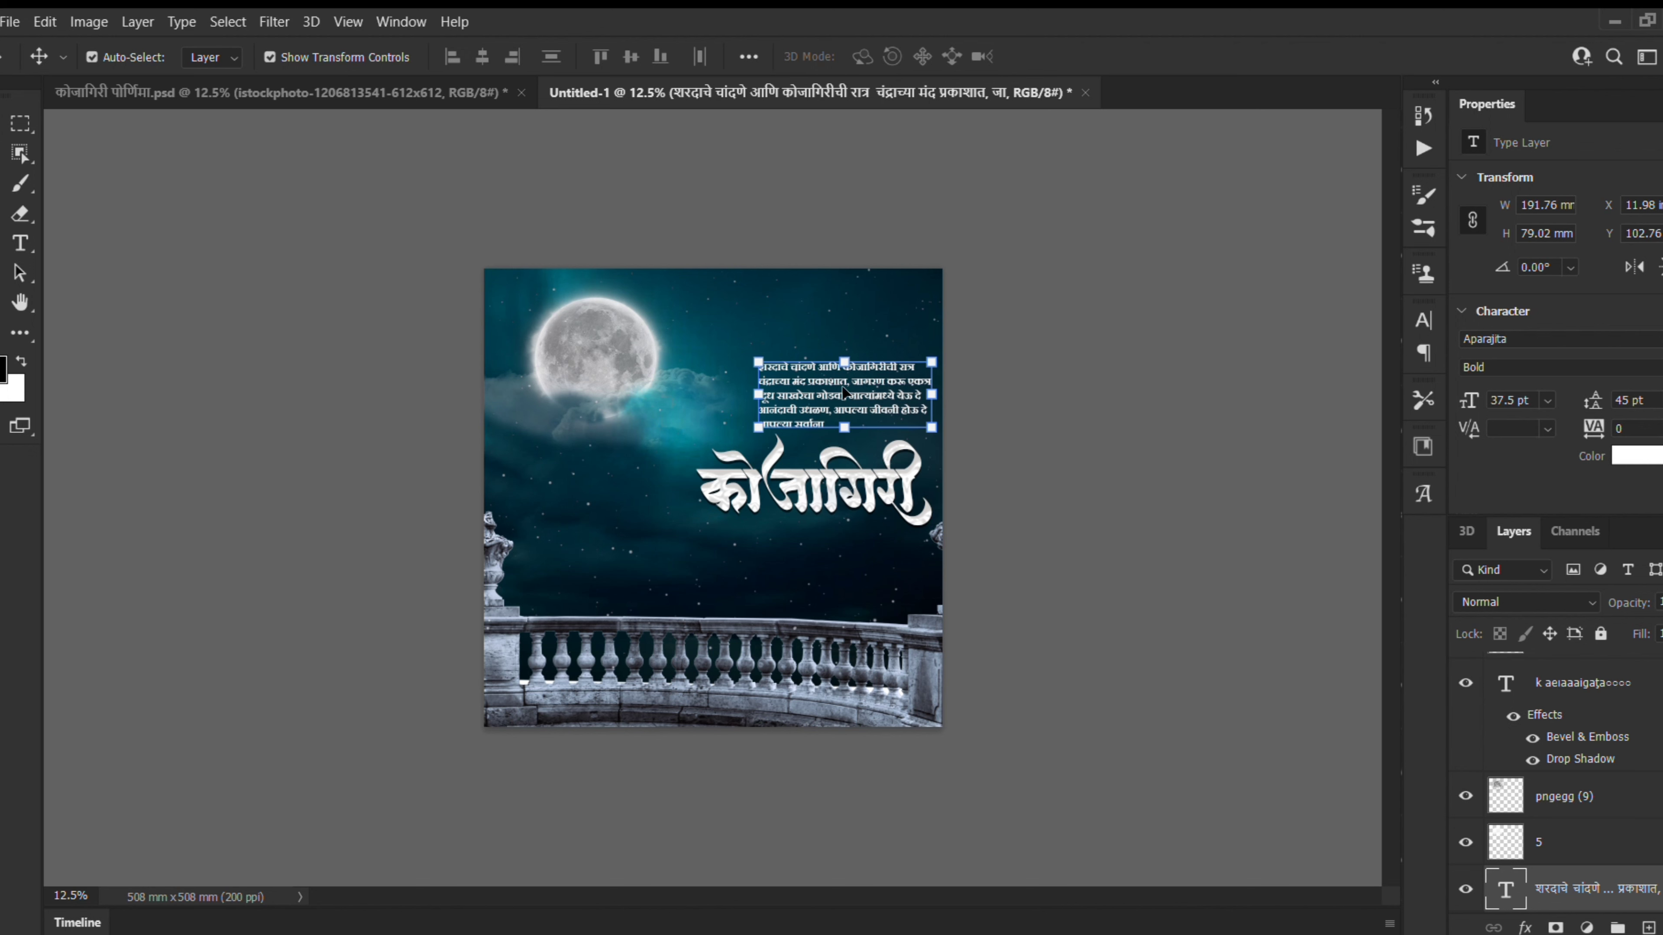
Step: Copy the calligraphic पौर्णिमा title layer from कोजागिरी पोर्णिमा.psd into Untitled-1
left_click(380, 100)
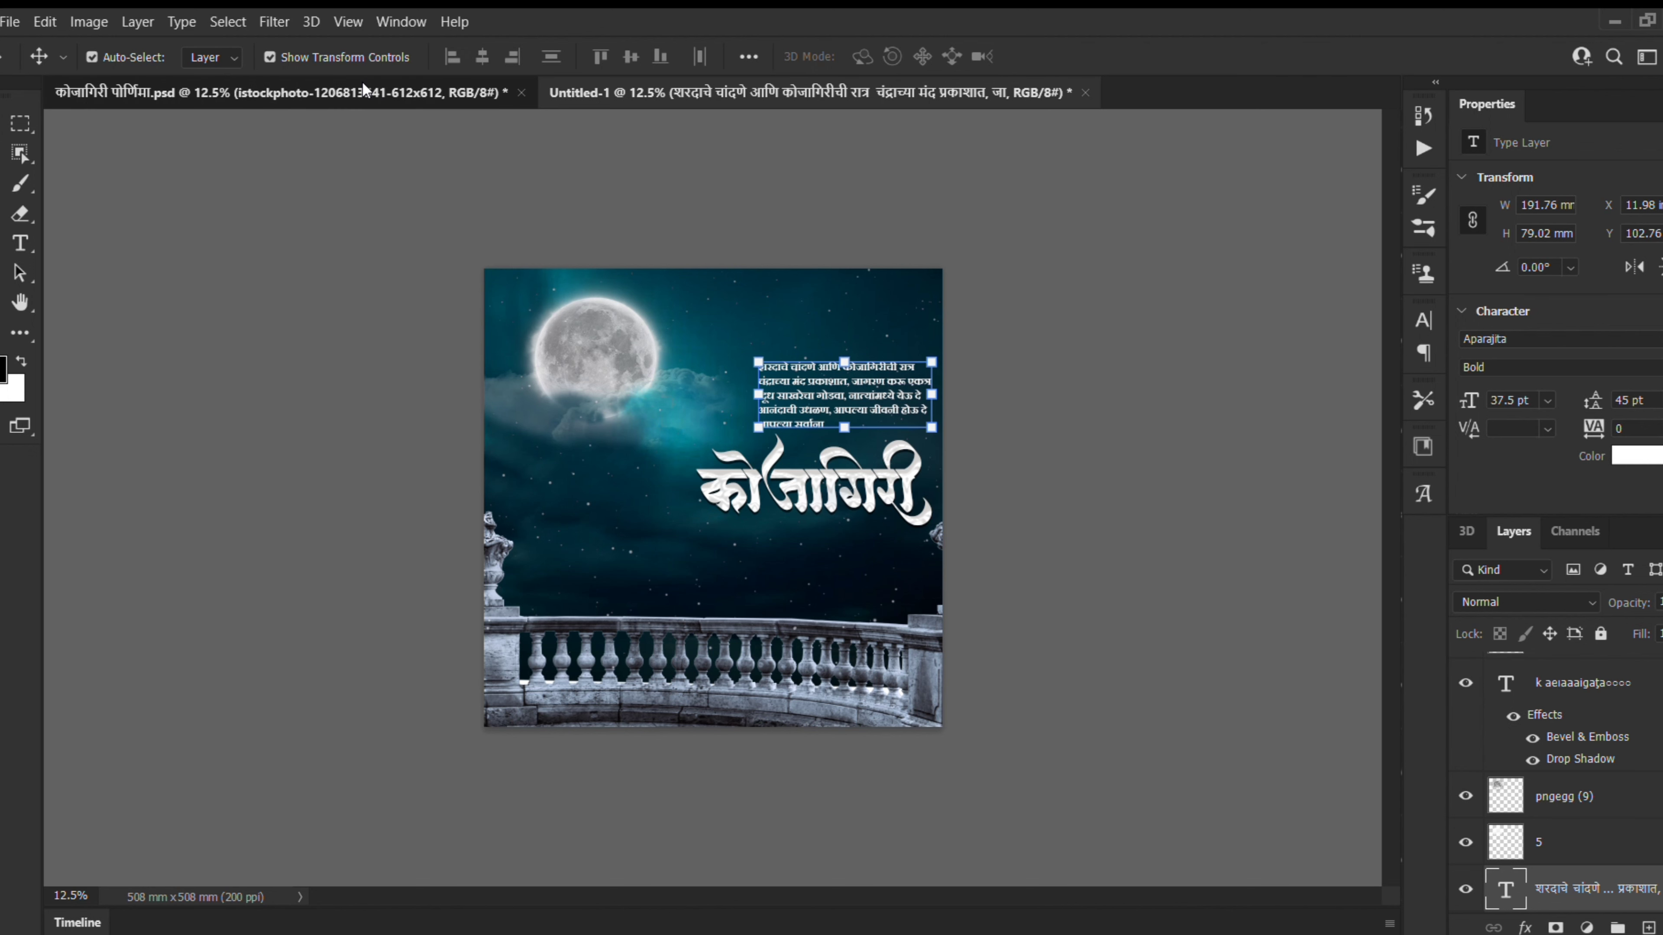
left_click(820, 544)
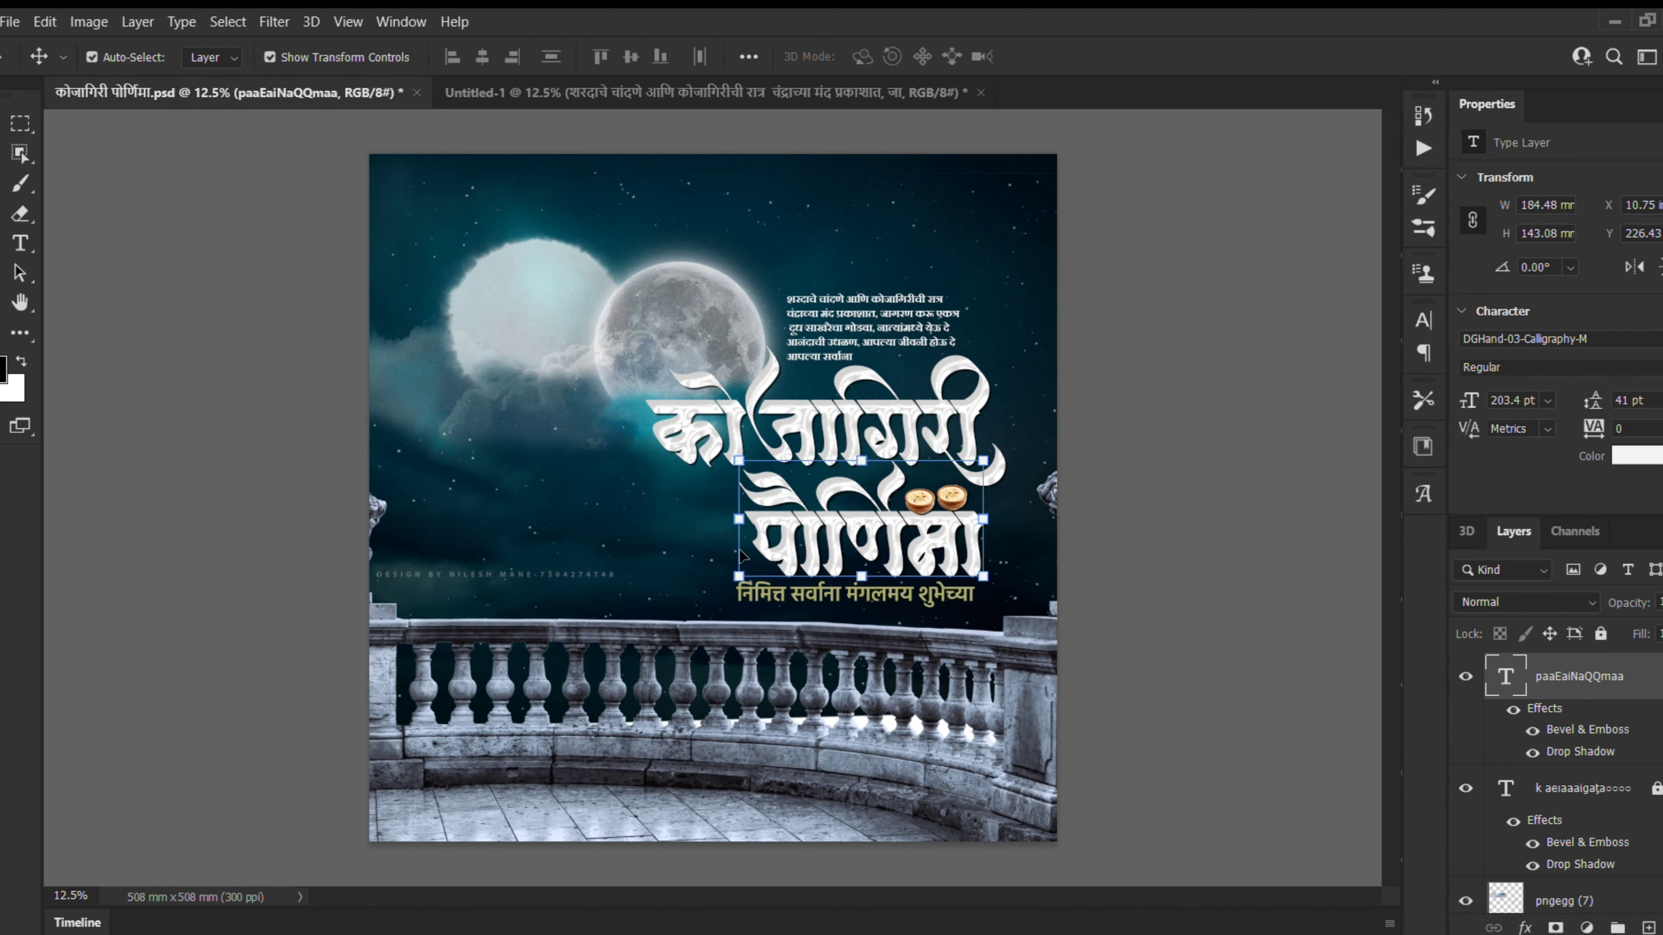
left_click_drag(662, 520, 841, 535)
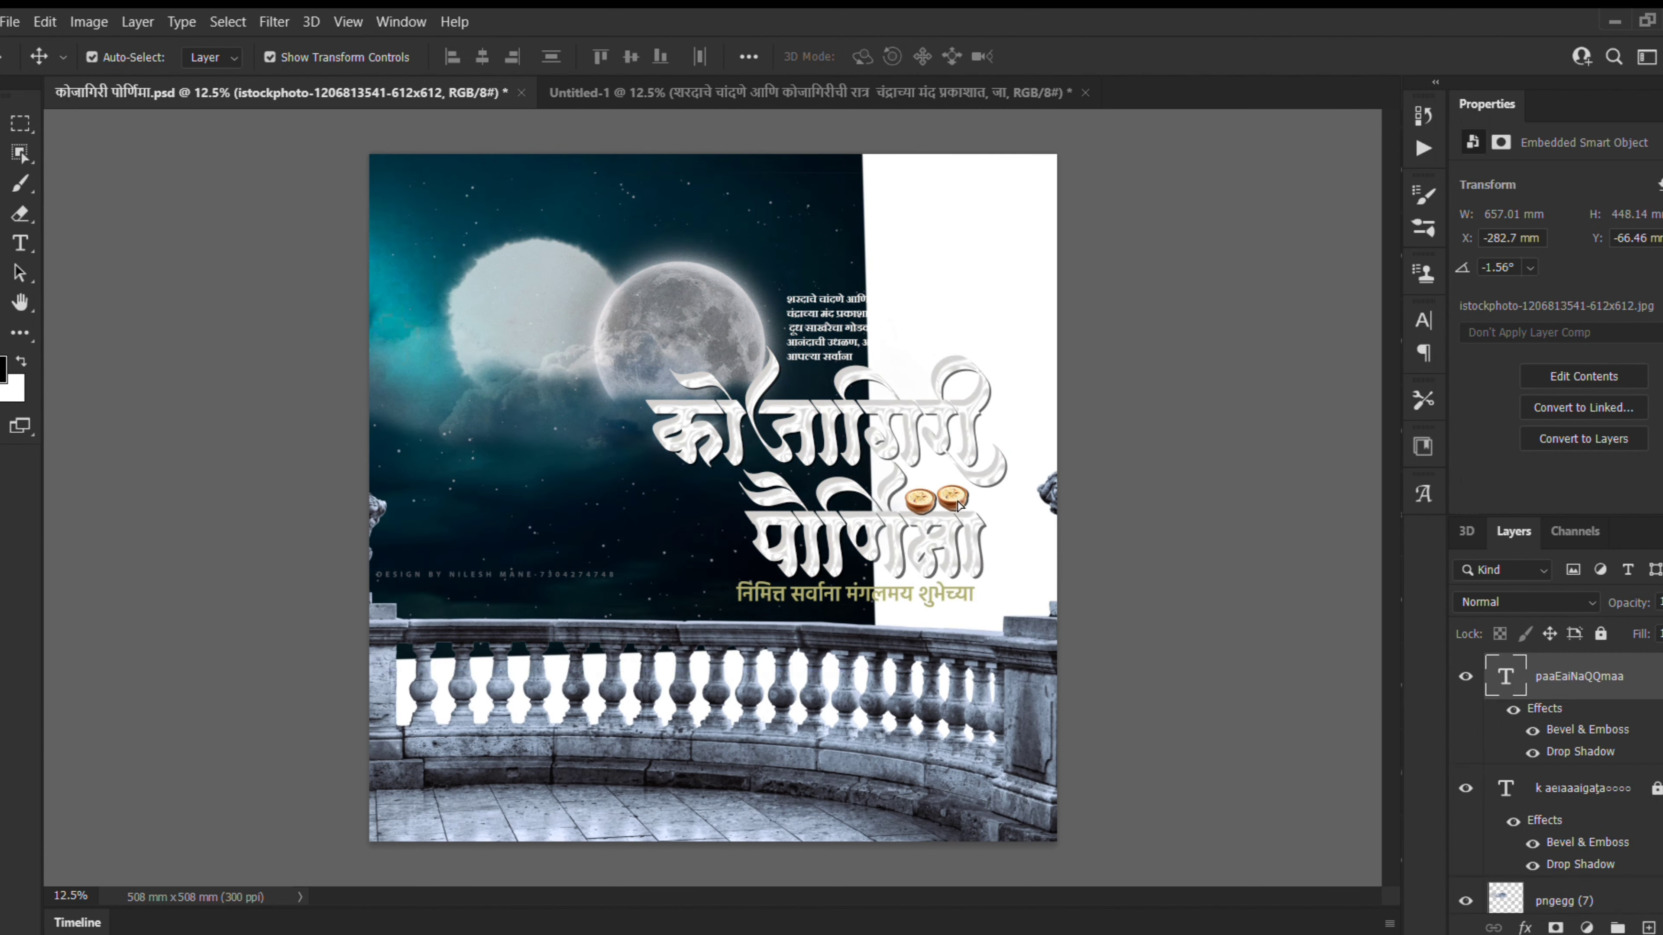
left_click_drag(792, 558, 854, 543)
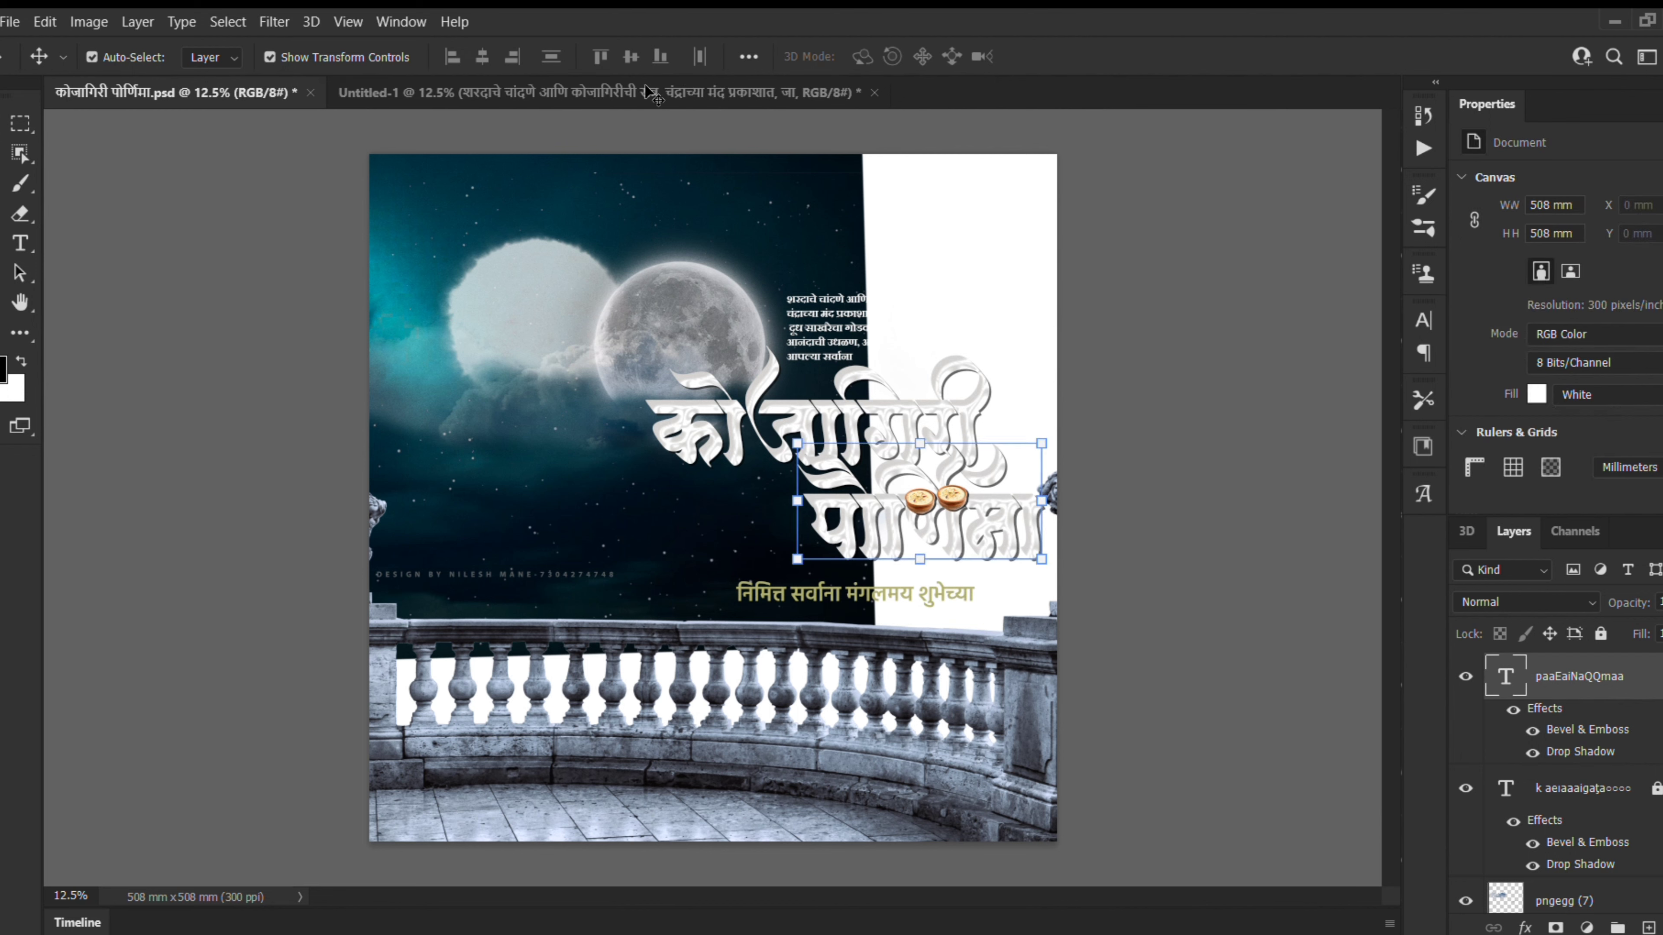
left_click(647, 91)
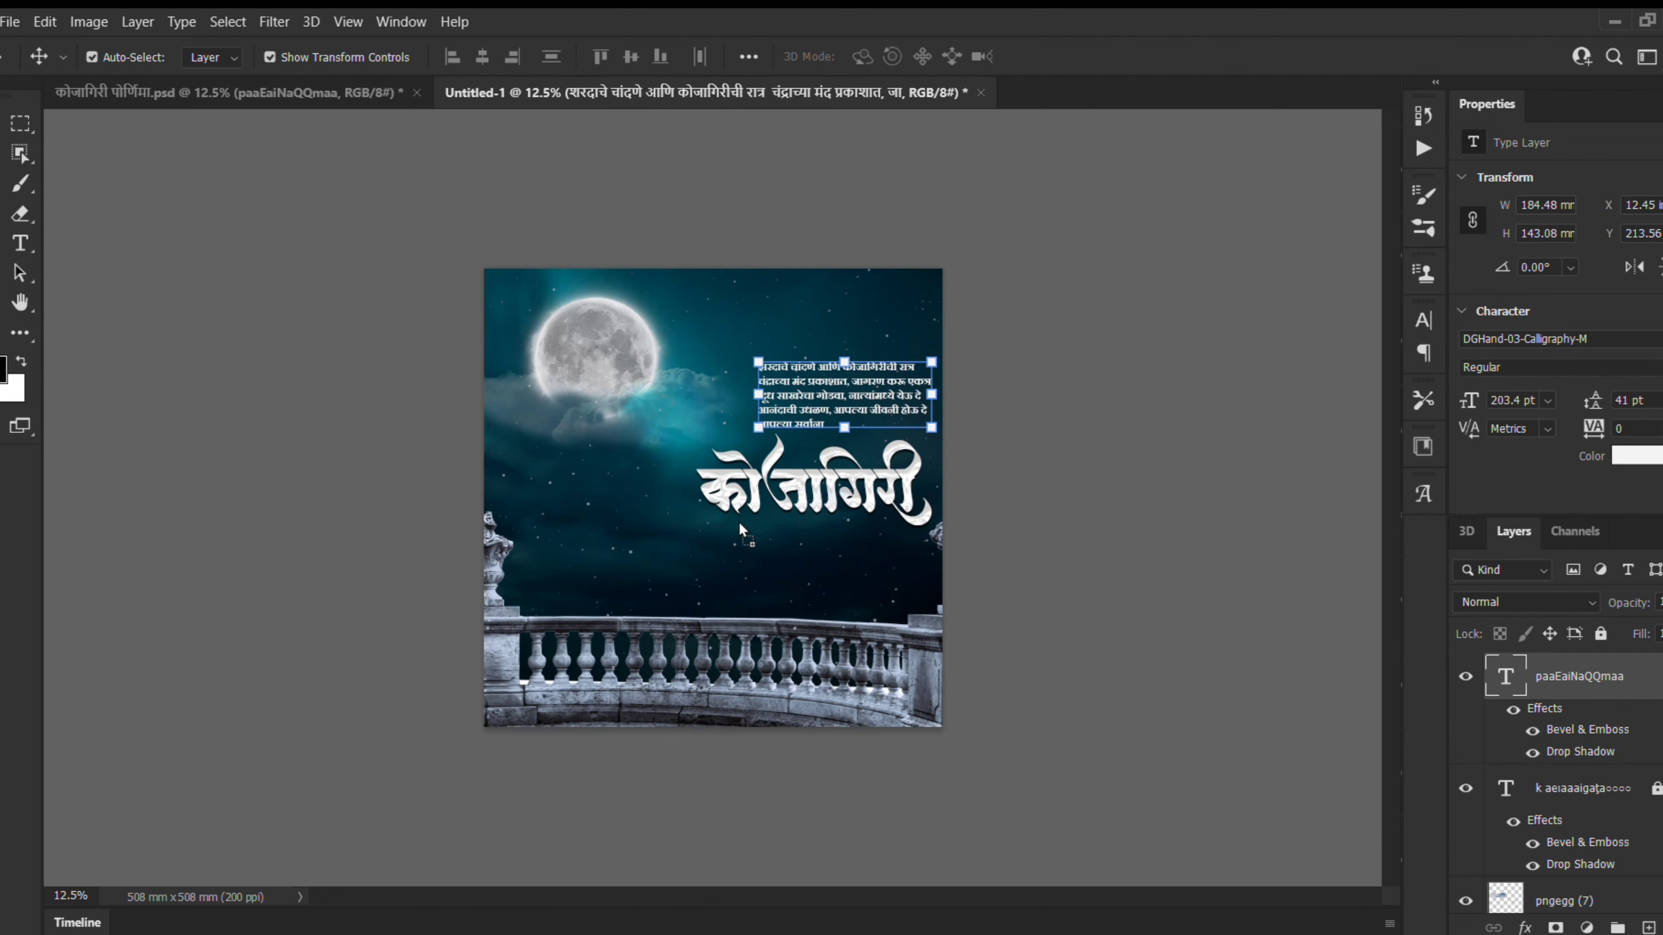
key("ctrl+v")
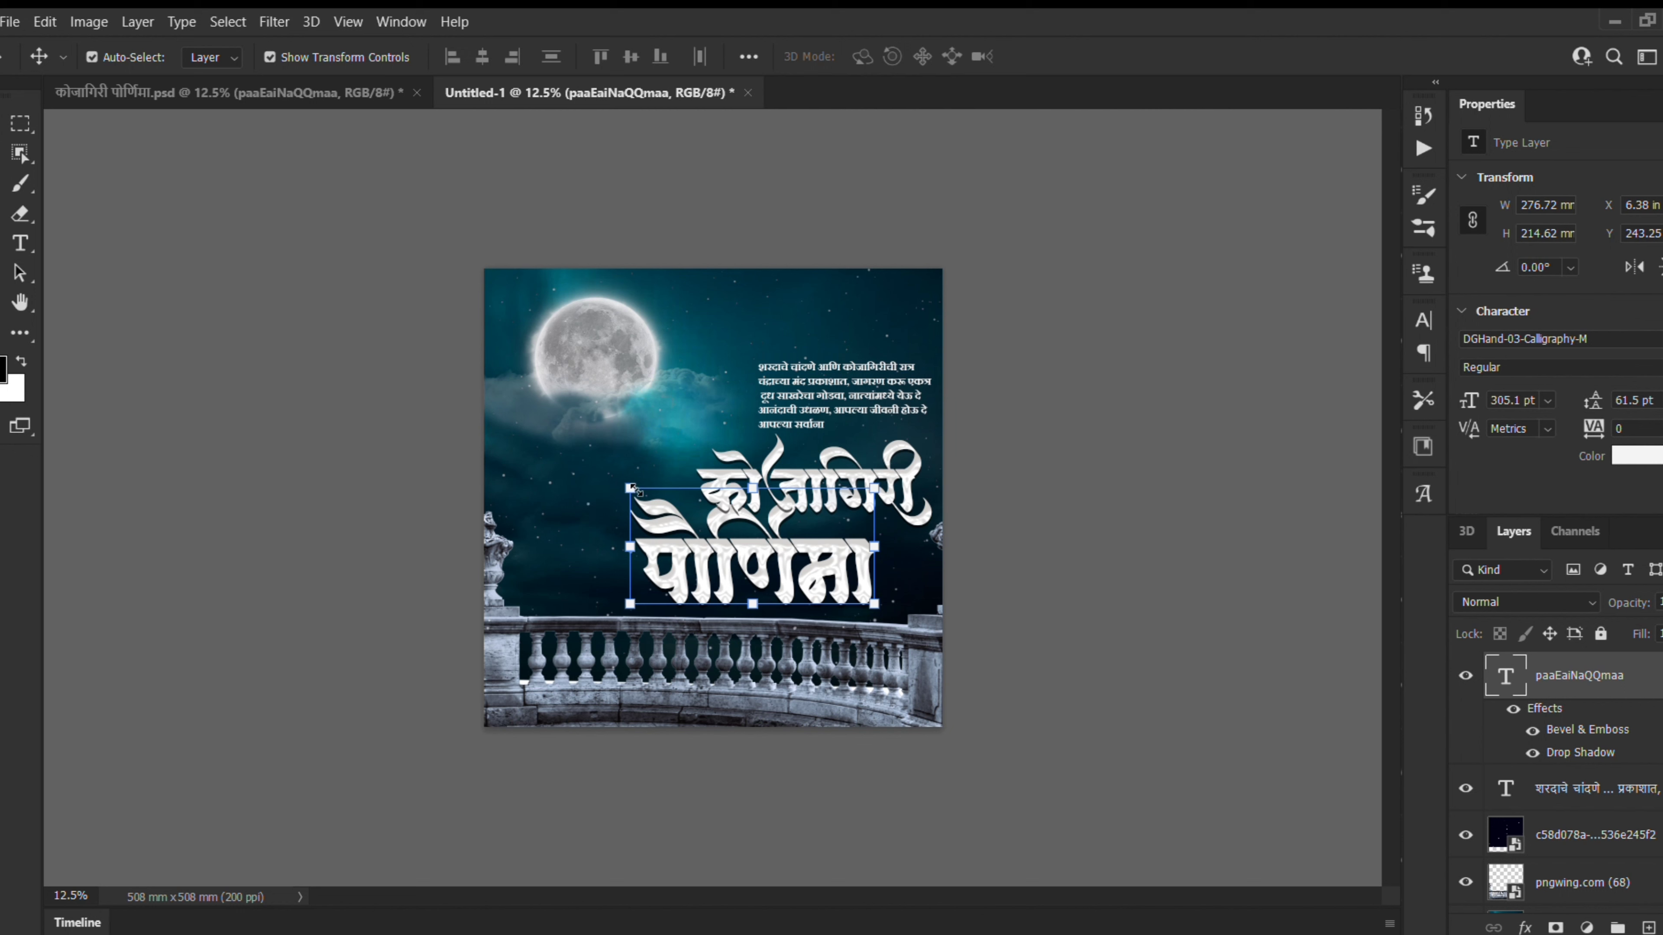
Step: Scale the पौर्णिमा title to about 78.75% width and 75.86% height and place it directly below the कोजागिरी title
key("ctrl+t")
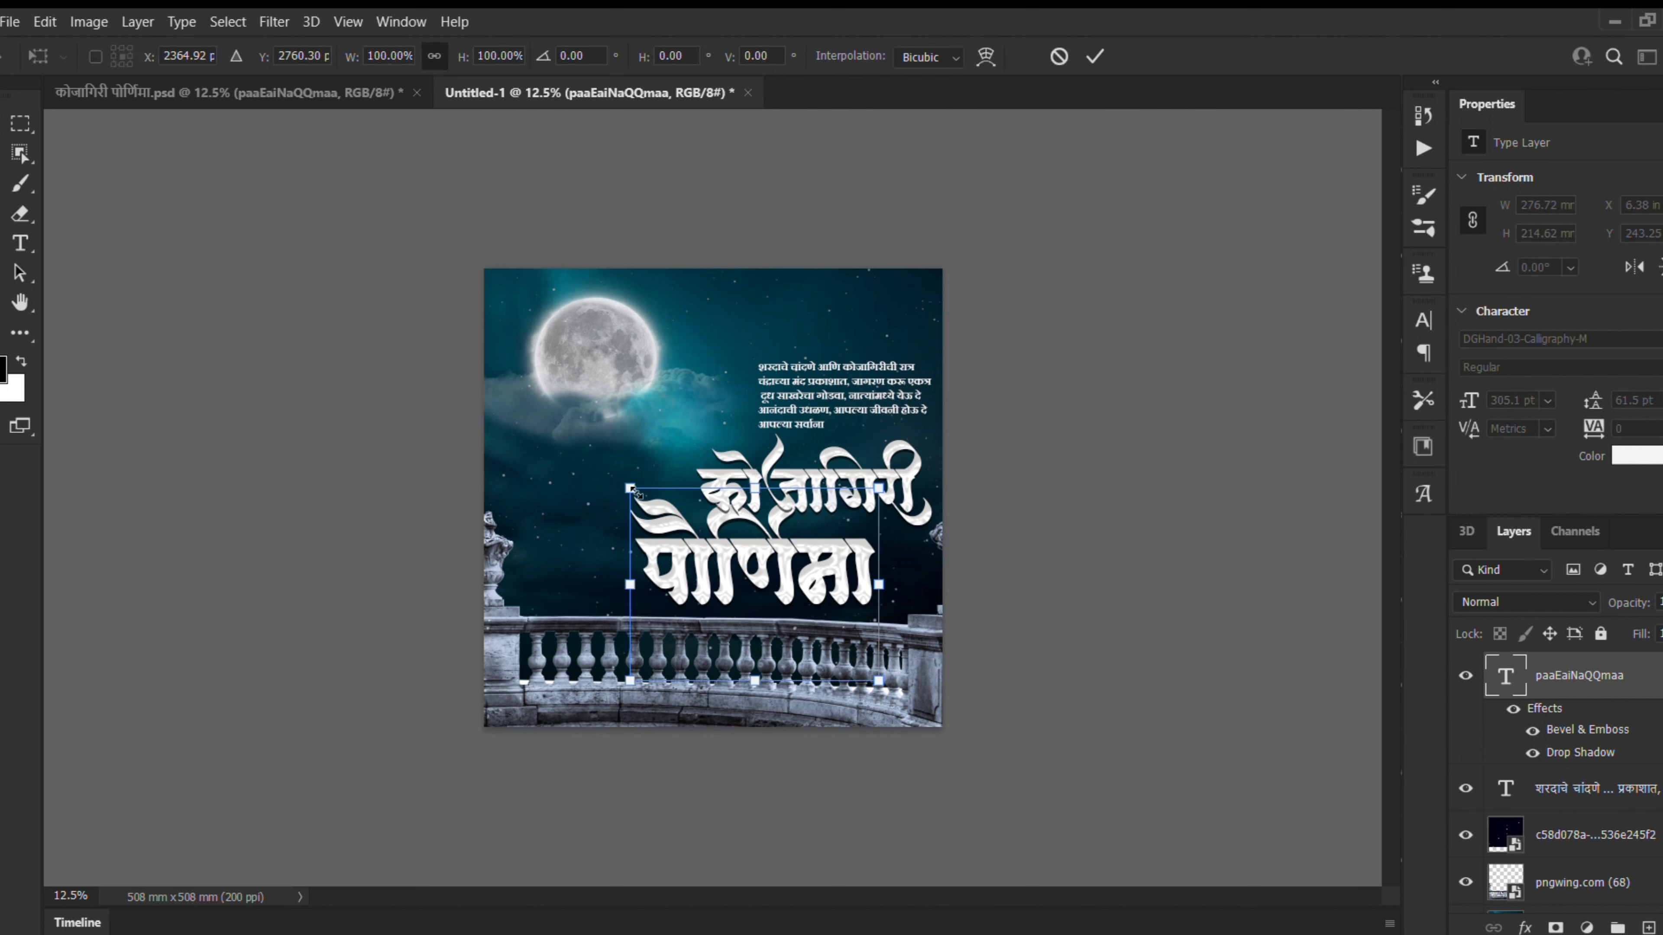
left_click_drag(631, 488, 685, 536)
left_click_drag(789, 564, 818, 541)
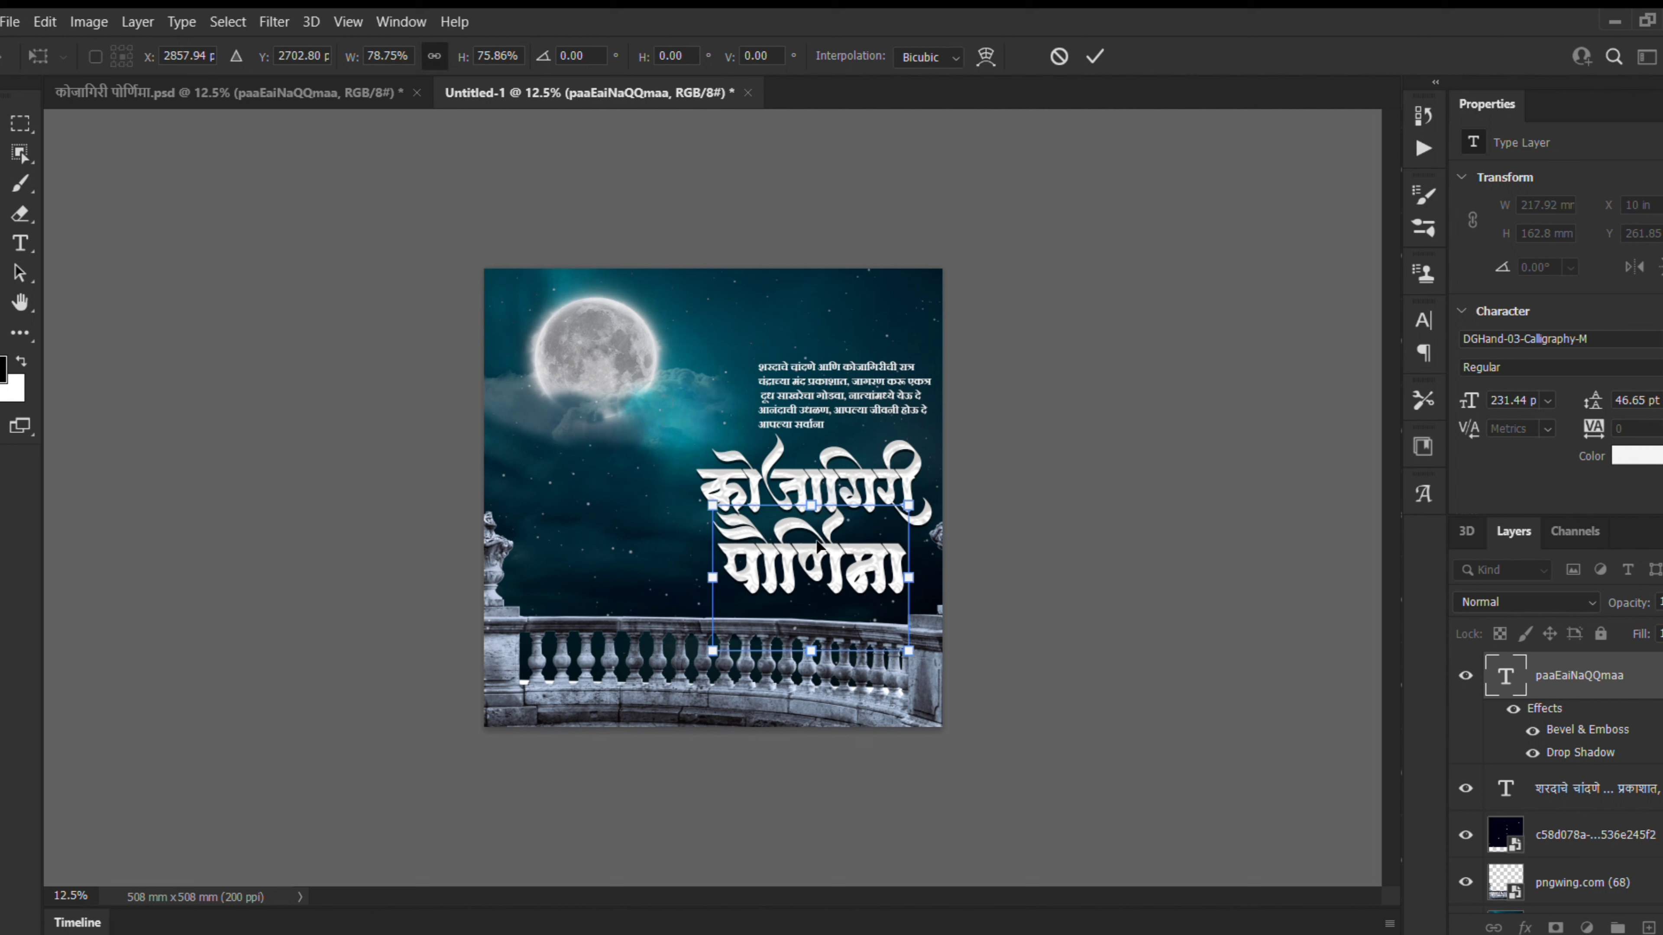
key("Down")
key("Down")
key("Down")
key("Down")
key("Down")
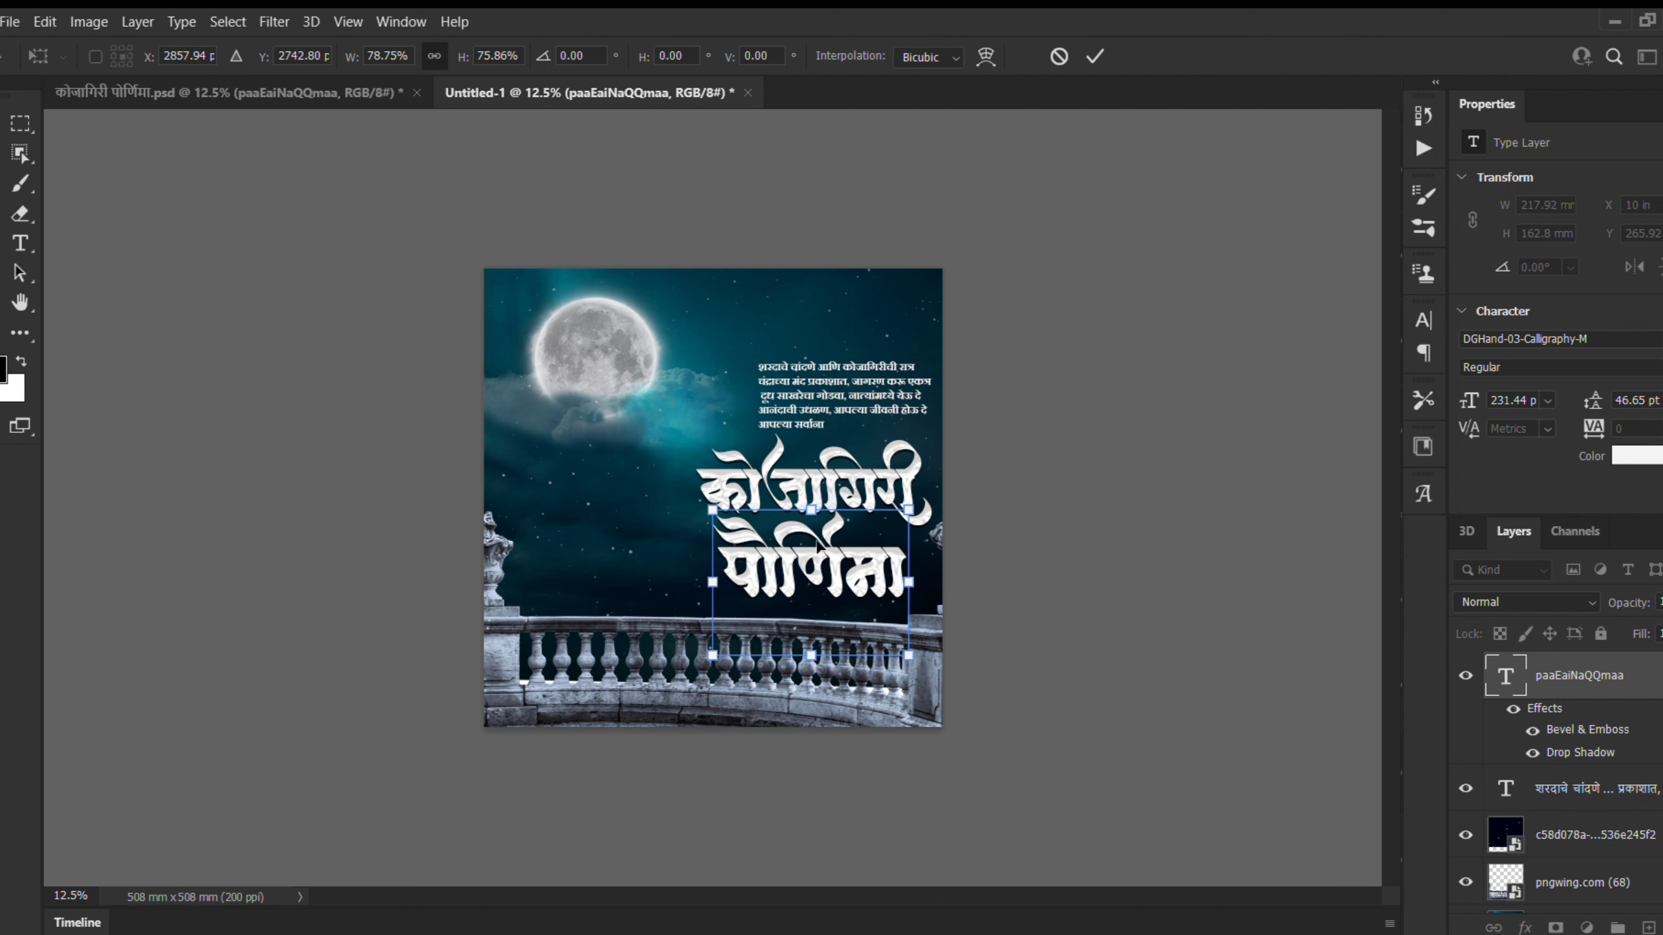
key("Down")
key("Down")
key("Down")
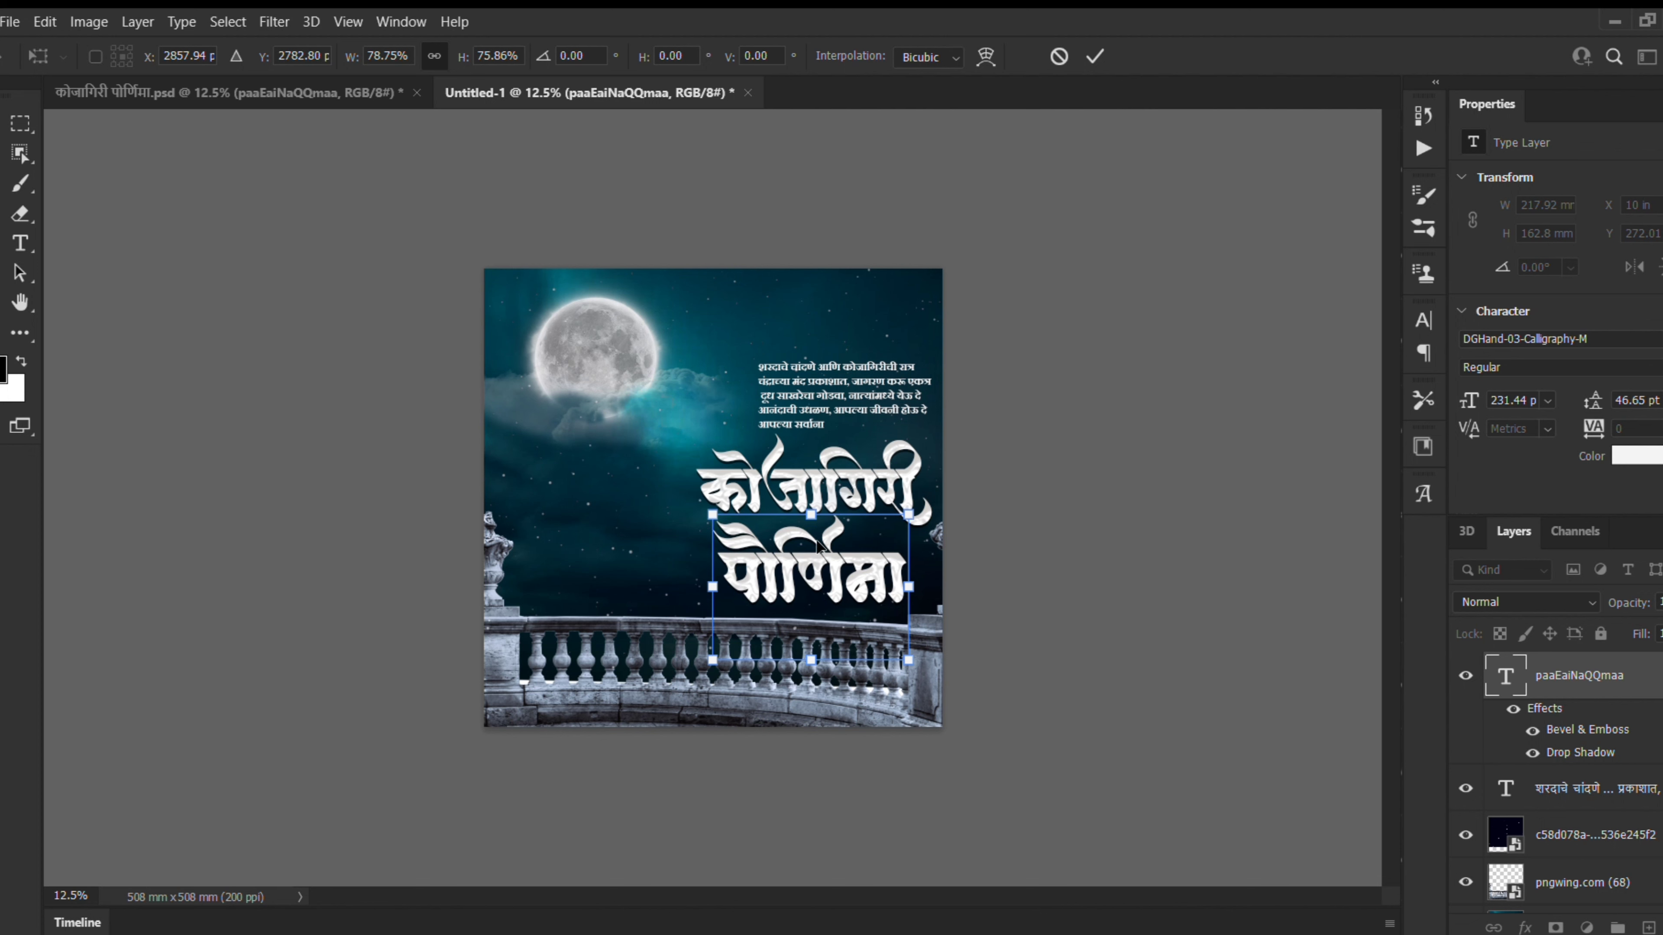
key("Return")
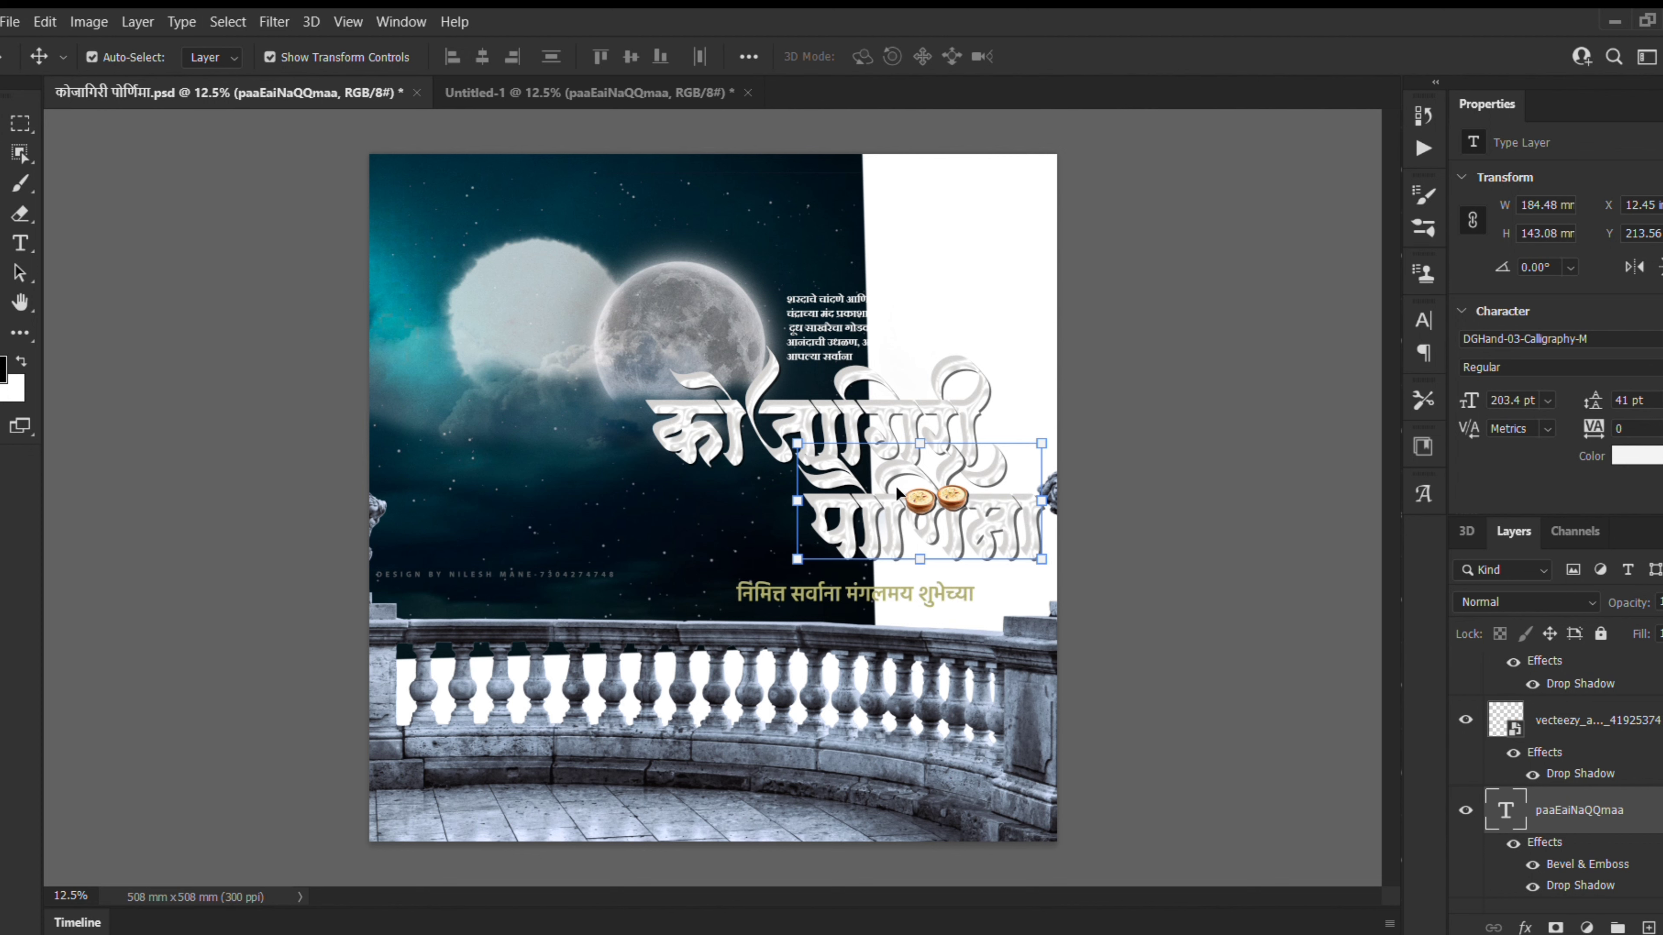
Step: Copy the निमित्त सर्वाना मंगलमय शुभेच्या greeting line from कोजागिरी पोर्णिमा.psd into Untitled-1, near the base of the पौर्णिमा title
left_click_drag(866, 602, 673, 91)
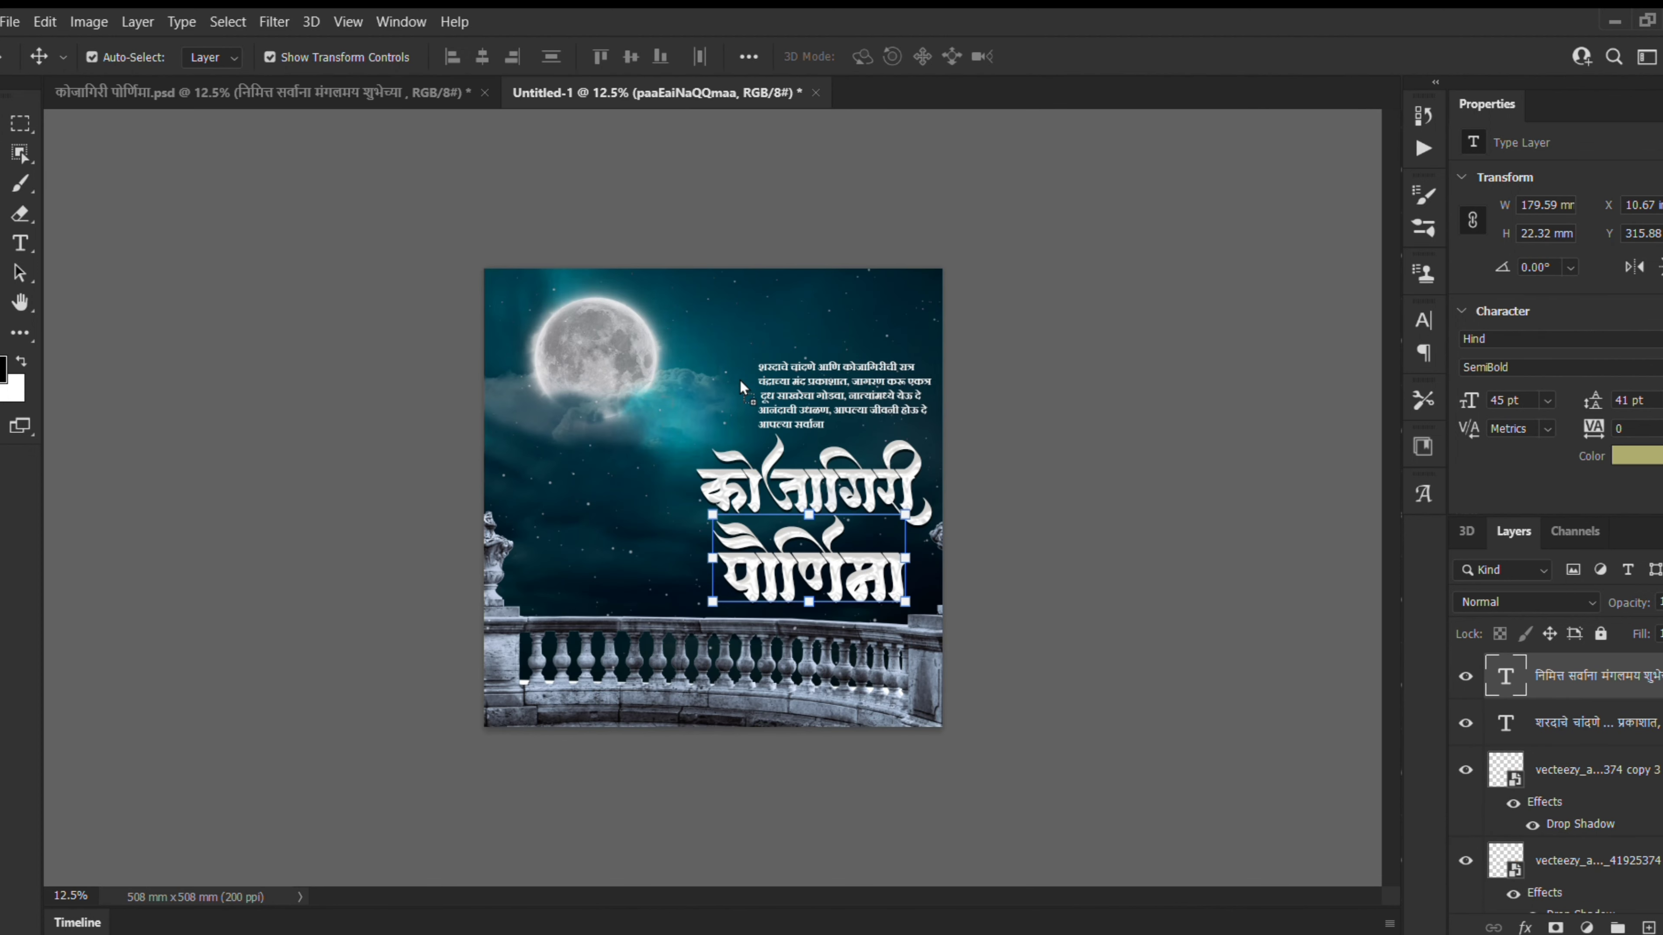
left_click_drag(741, 382, 822, 591)
Step: Scale the पौर्णिमा title to about 86.37% width and 92.35% height and tuck it beneath the right part of कोजागिरी
key("ctrl+plus")
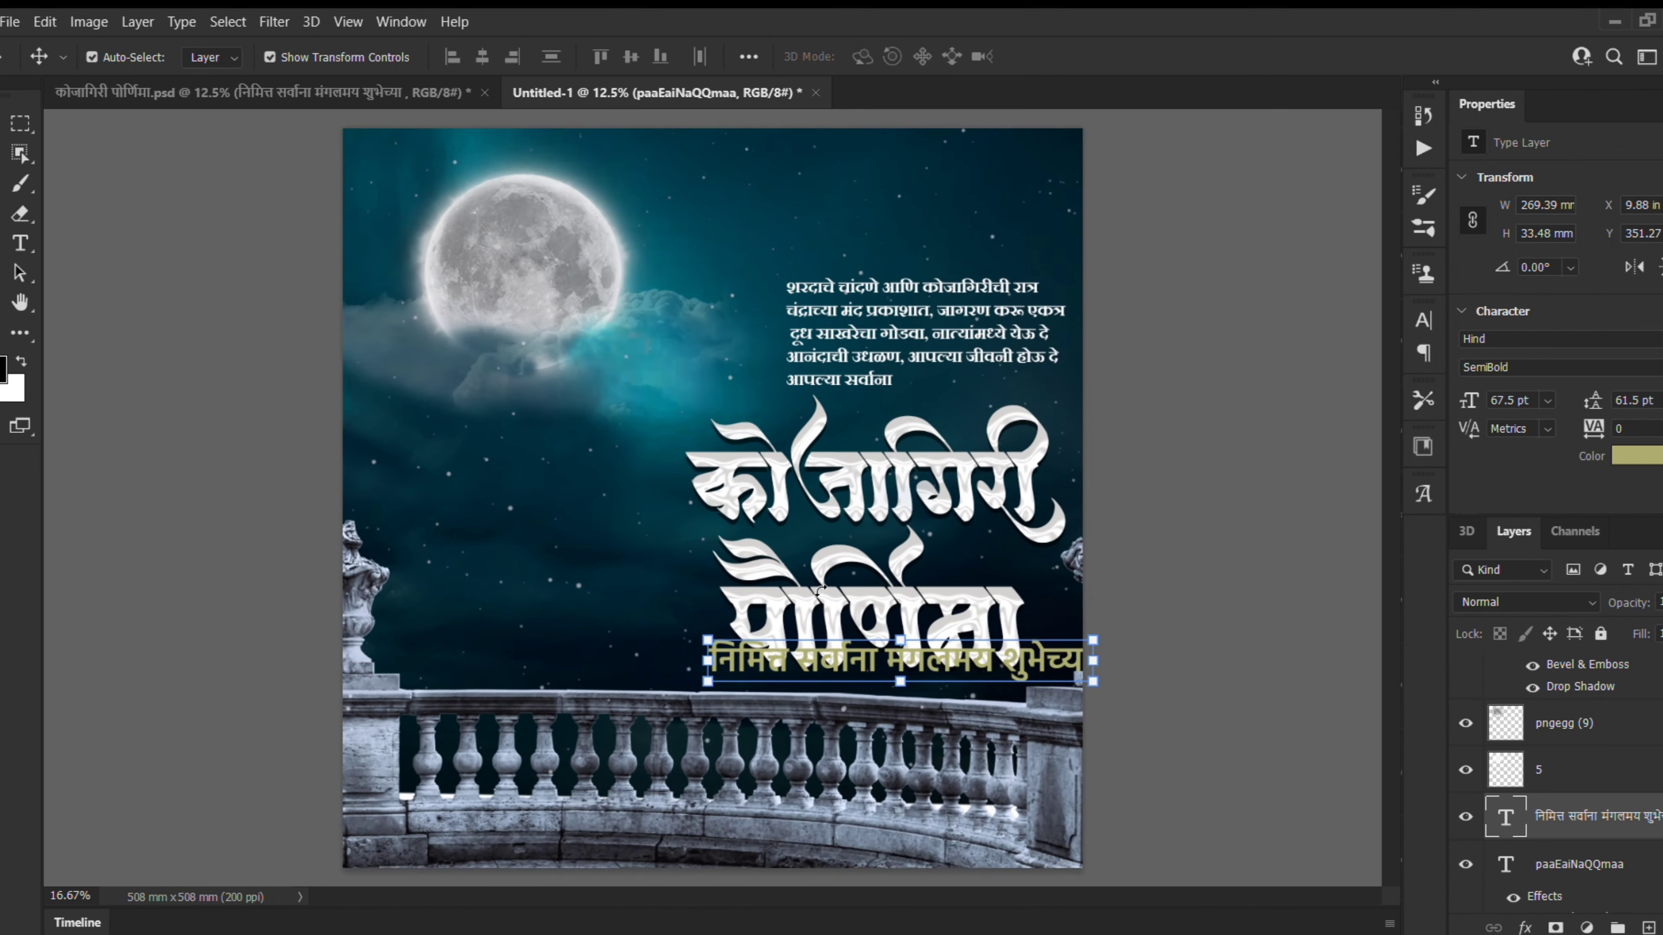
key("ctrl+plus")
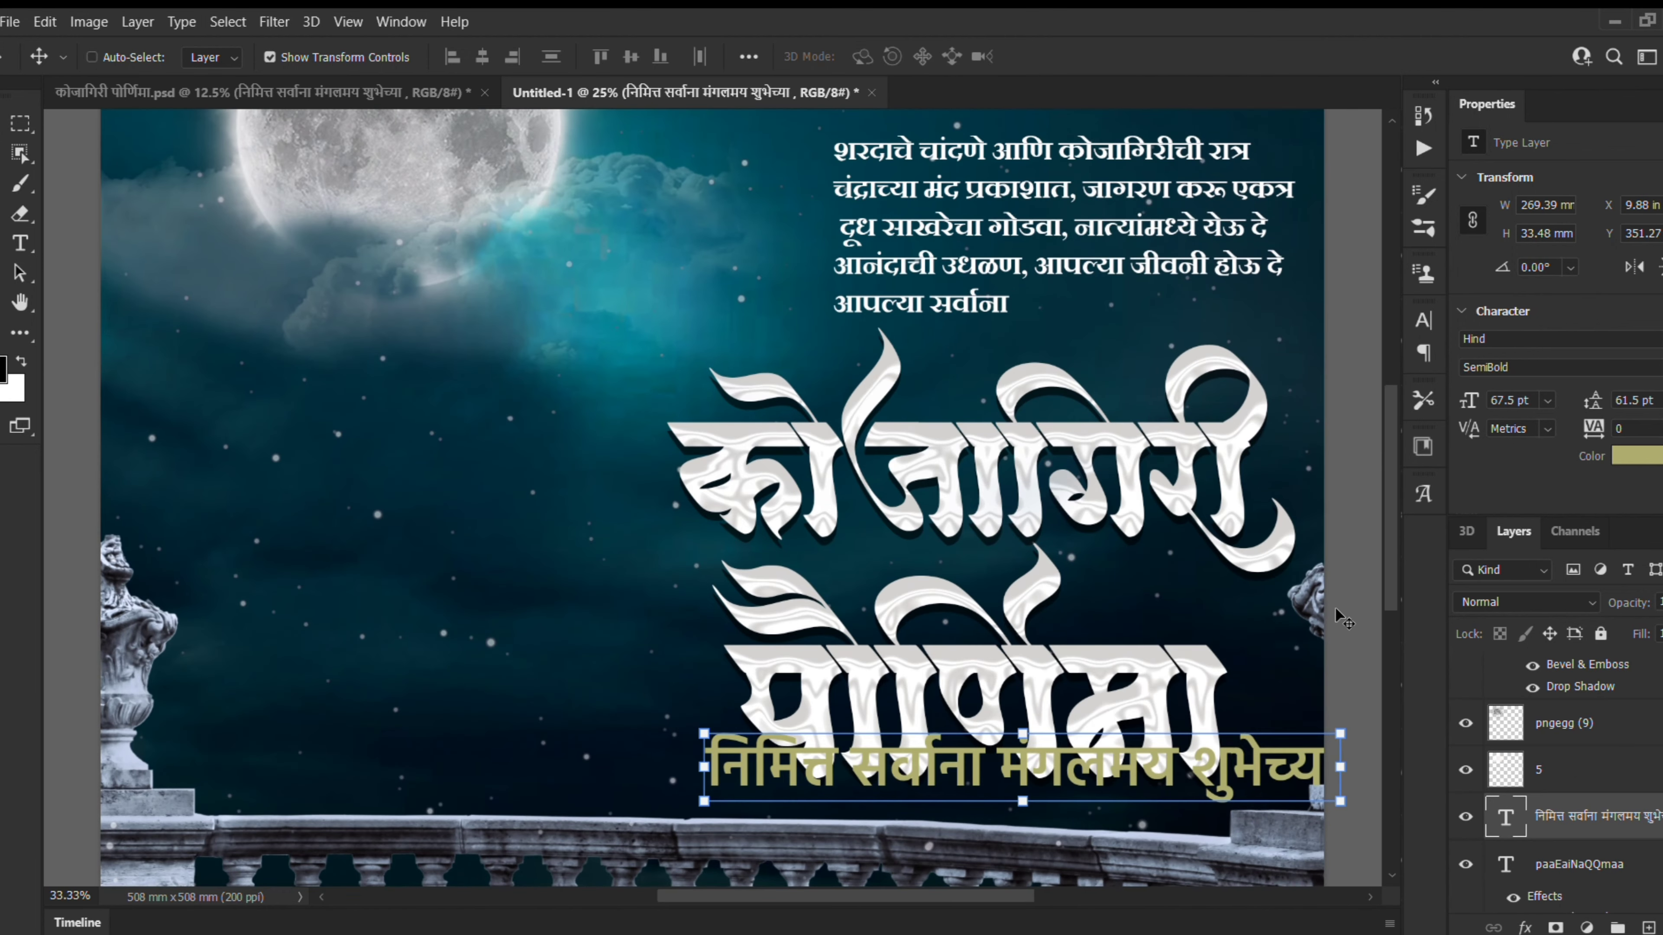
scroll(1388, 497, "down", 5)
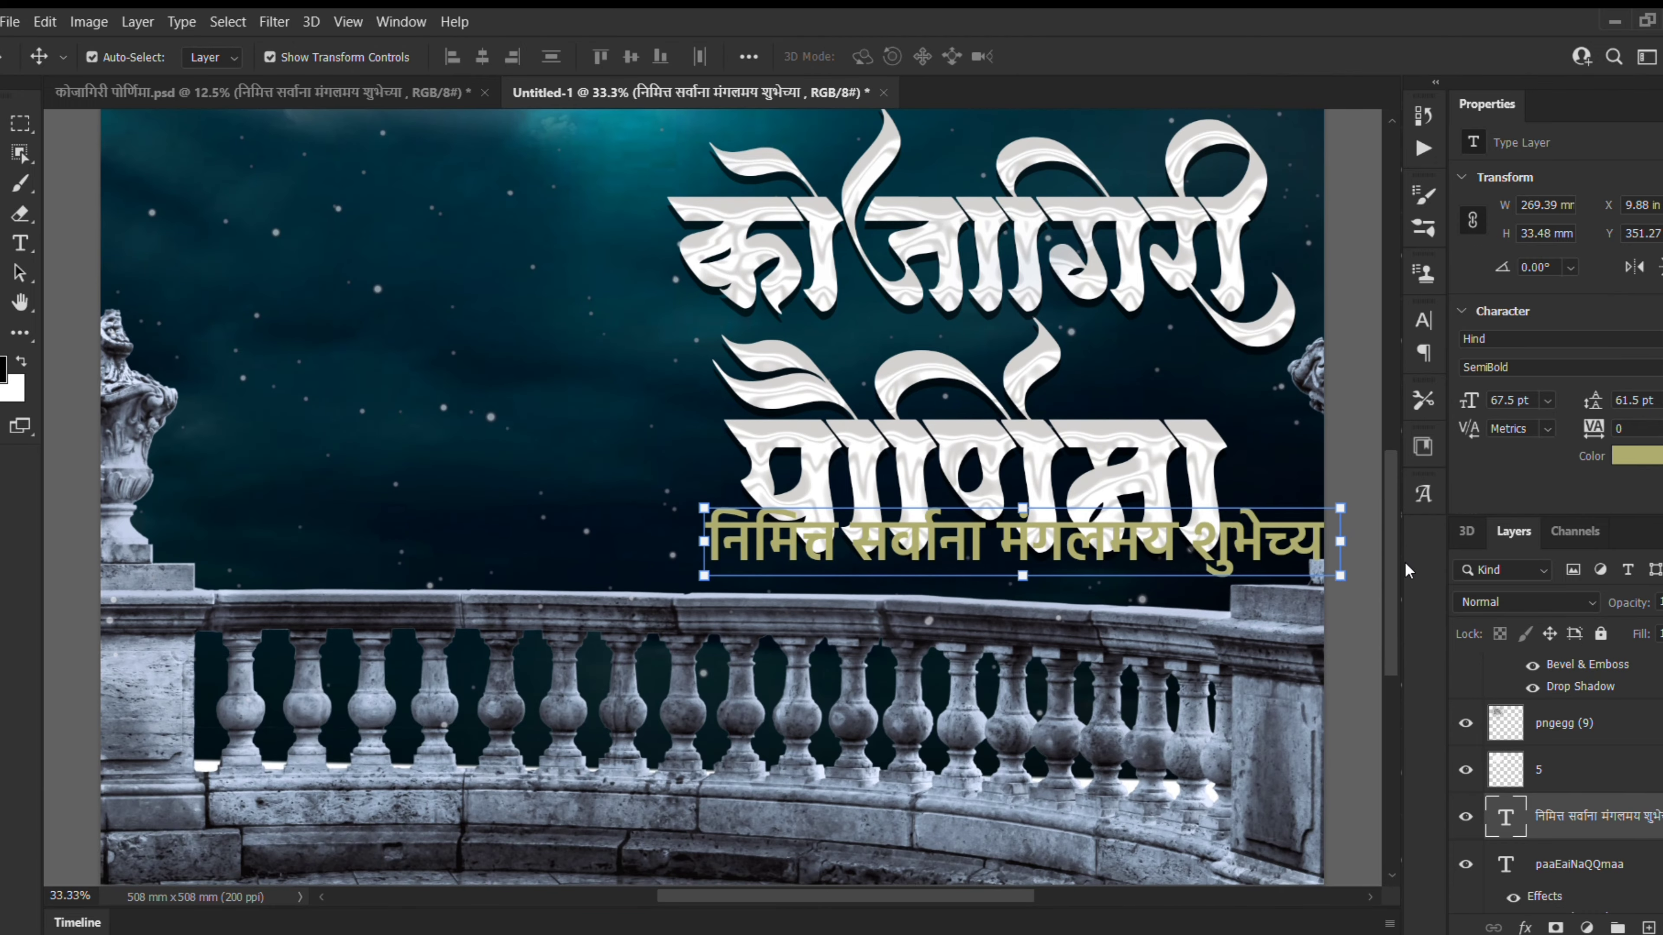
left_click(851, 390)
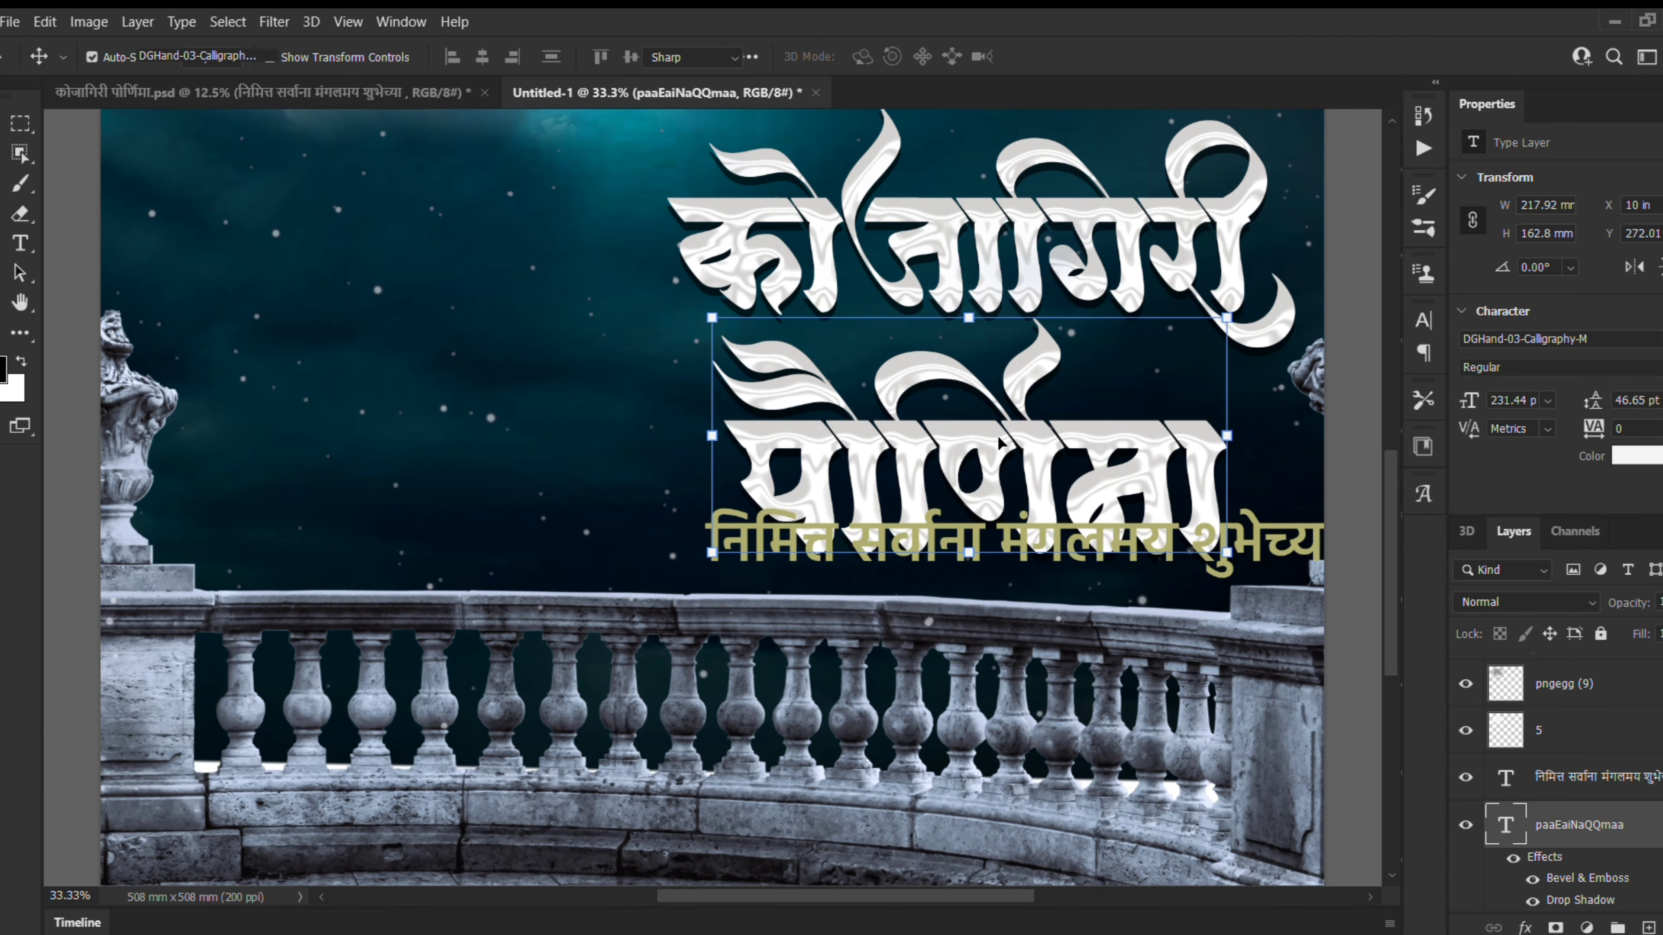
double_click(851, 391)
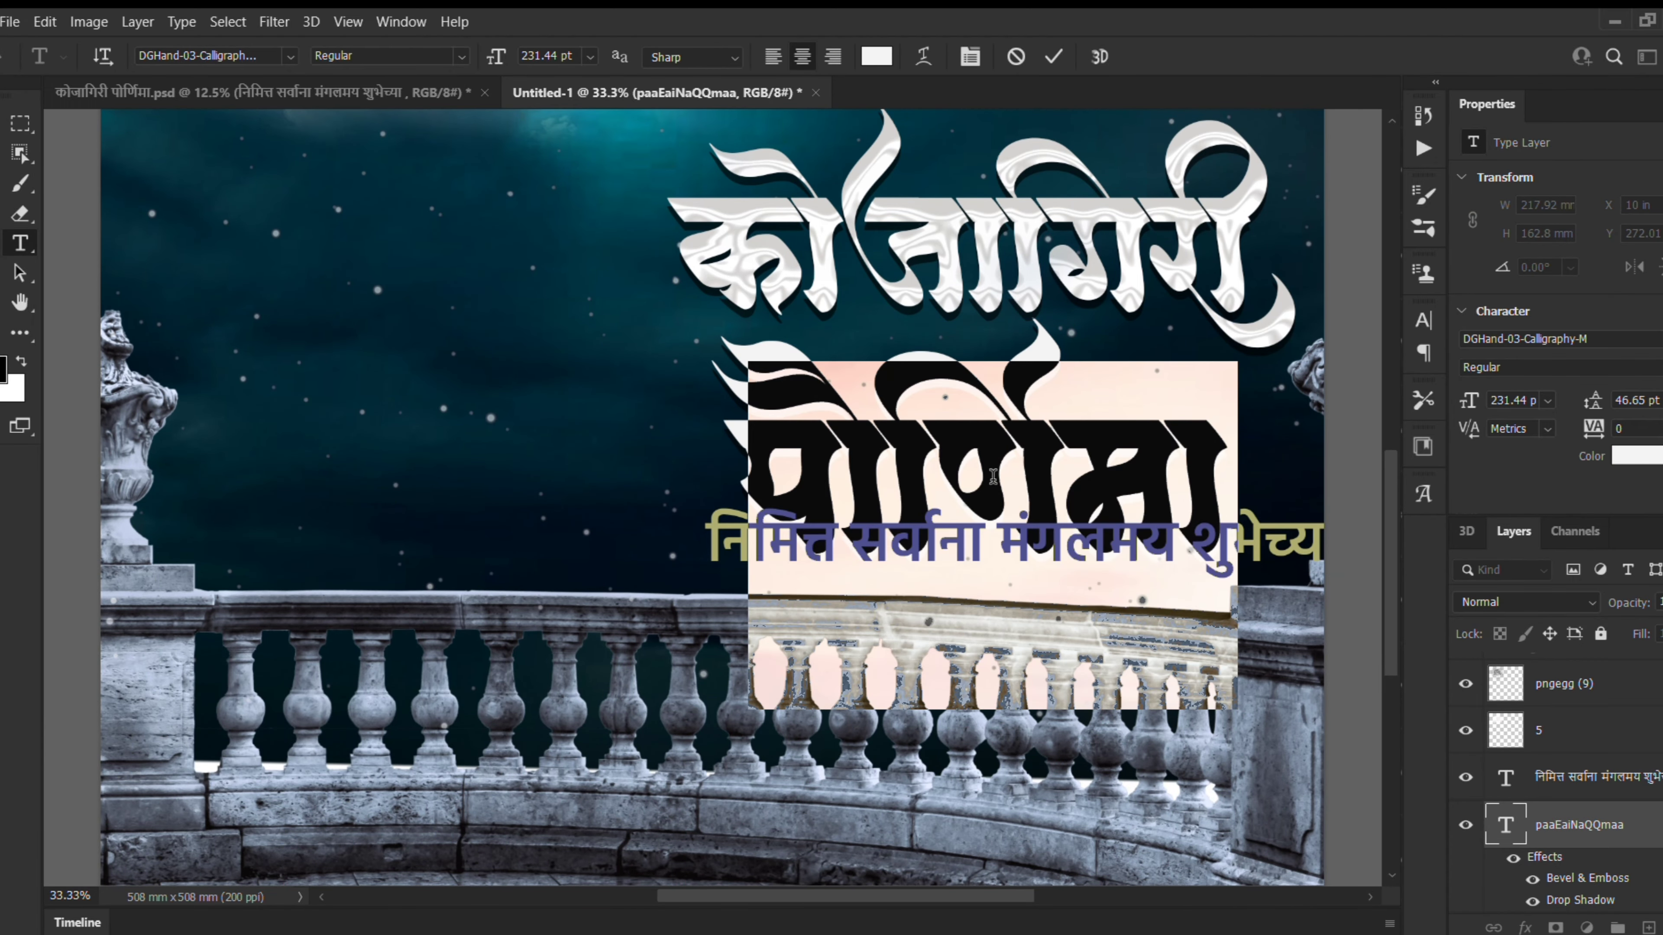
key("Escape")
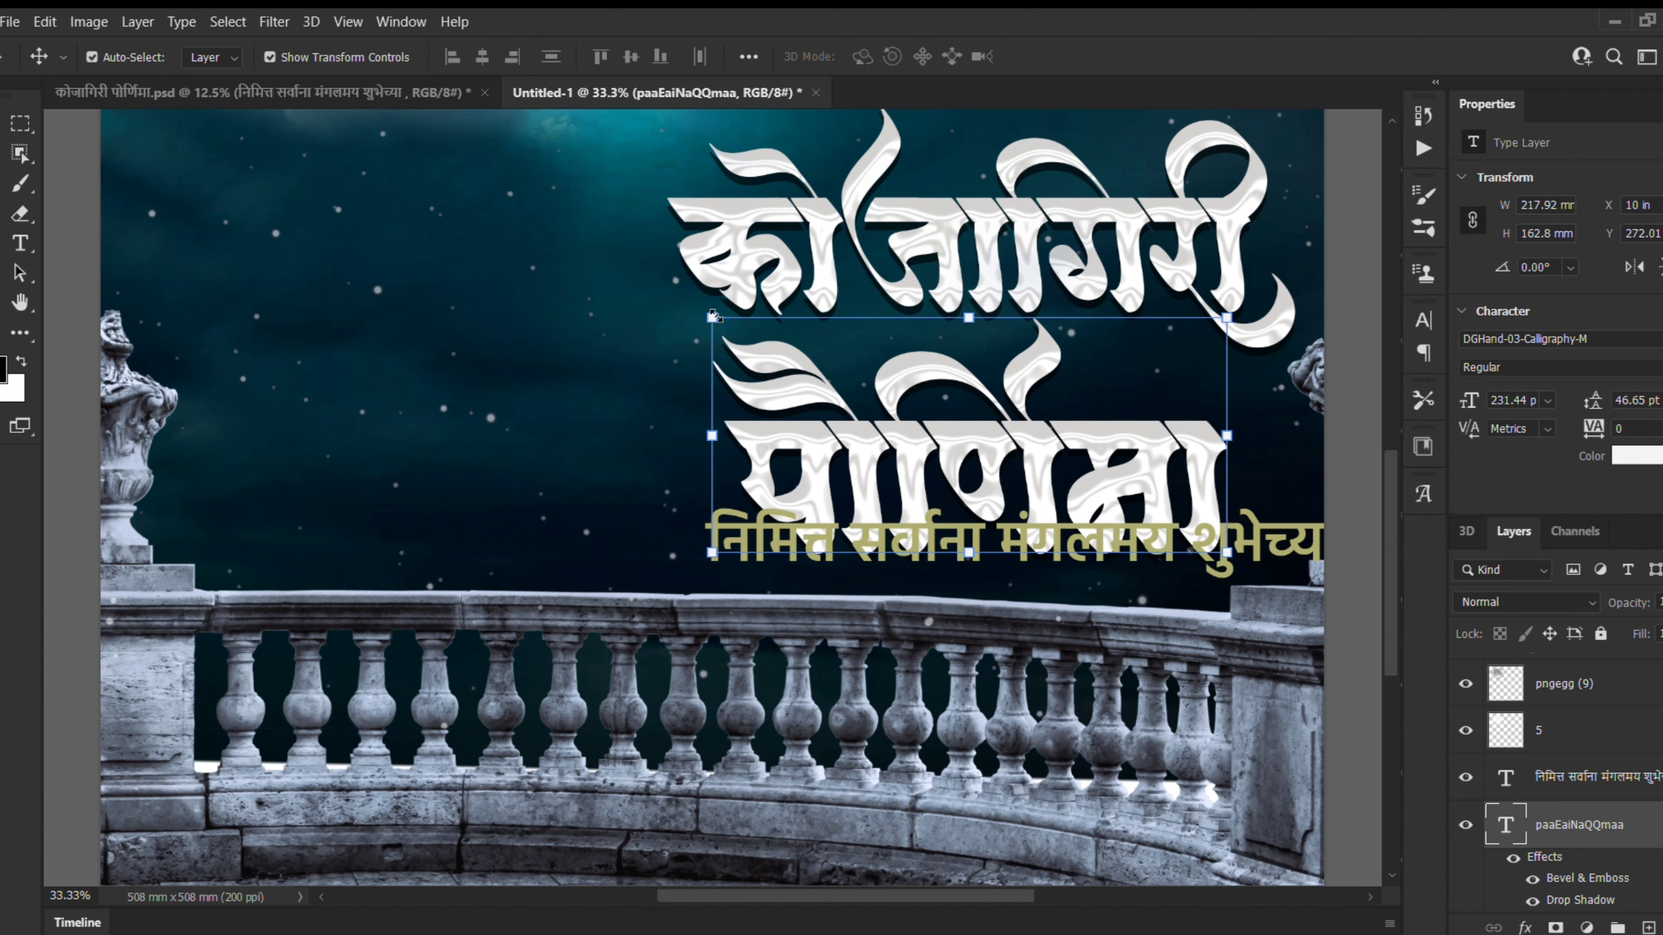
left_click_drag(712, 318, 784, 350)
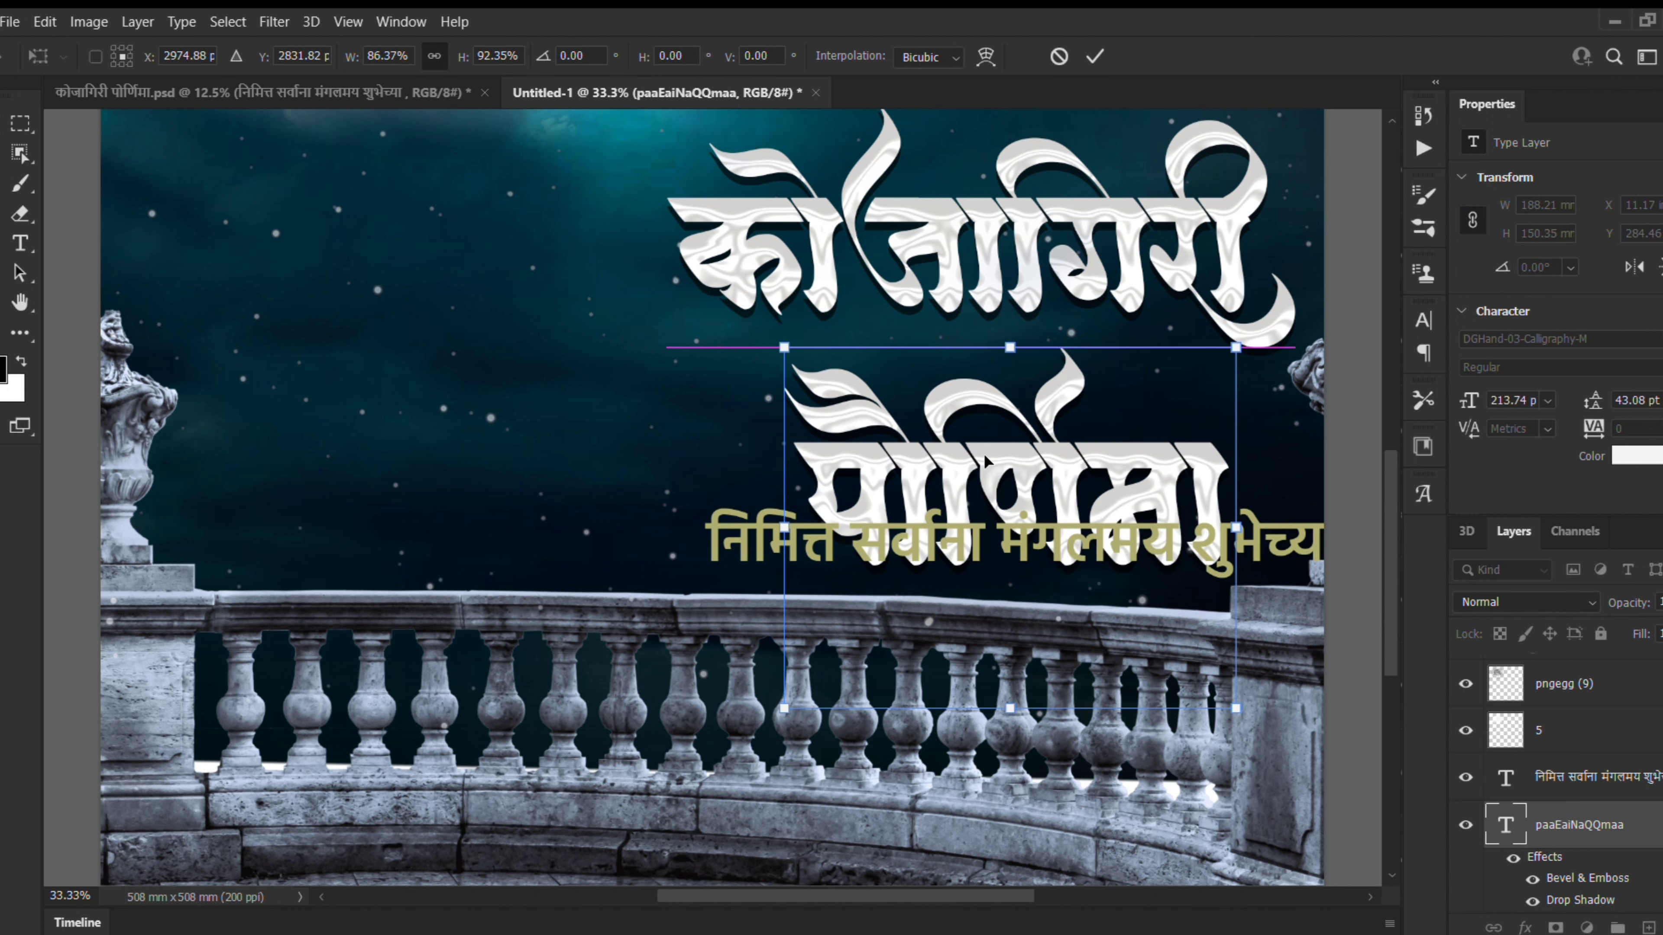
left_click_drag(978, 457, 981, 428)
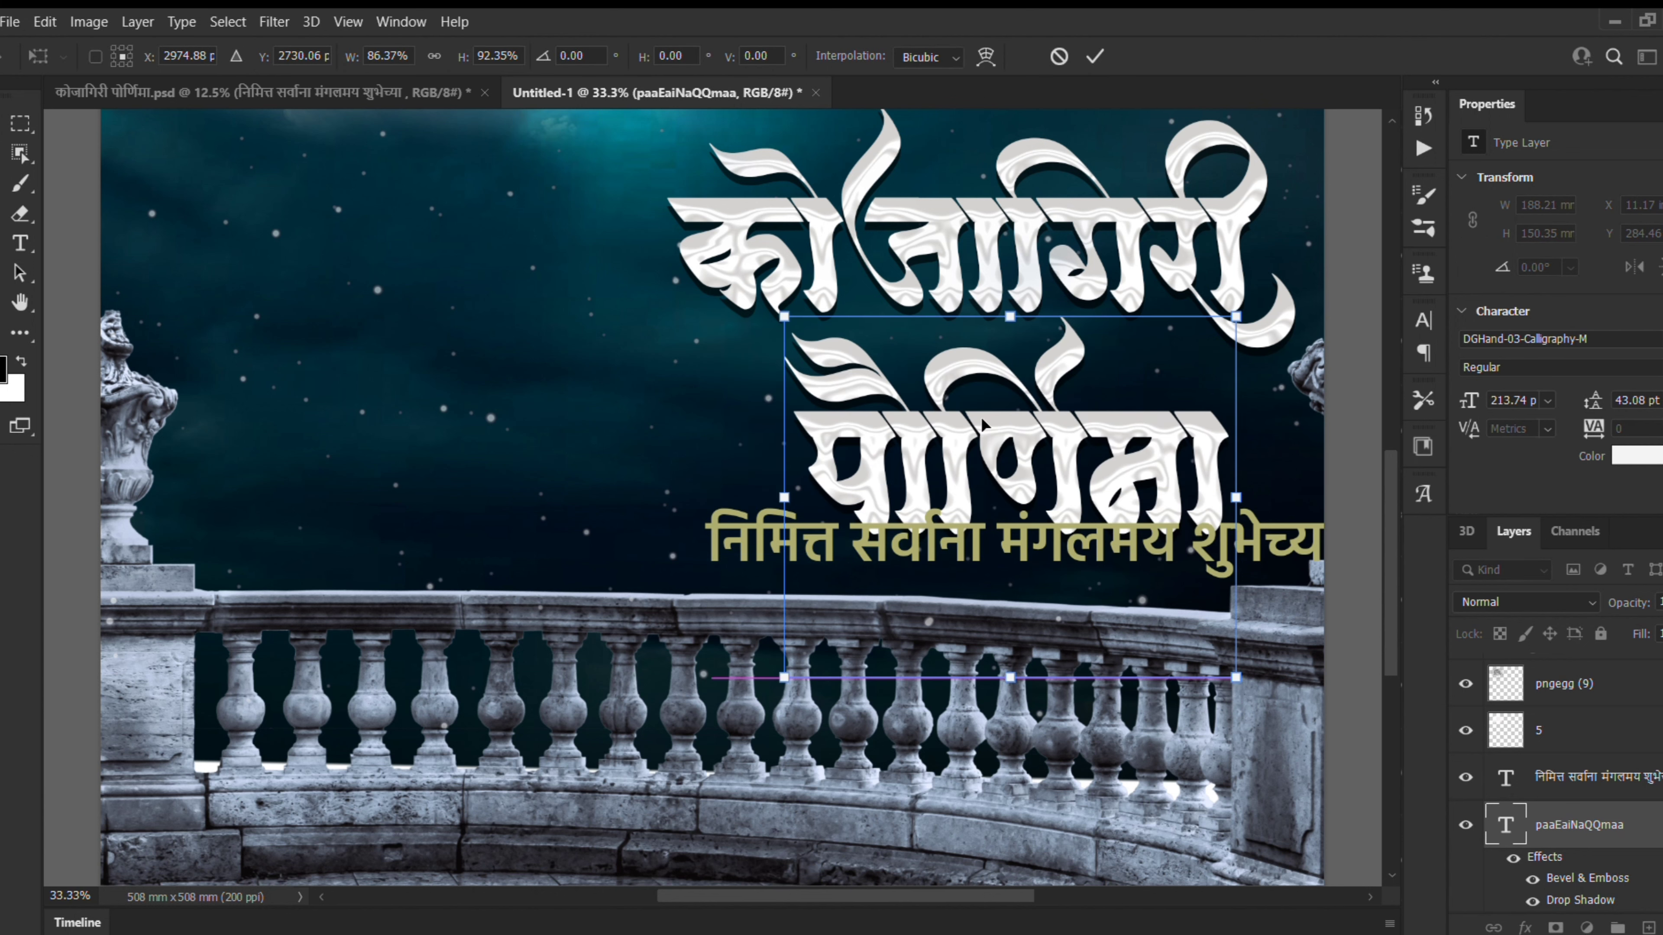
key("Return")
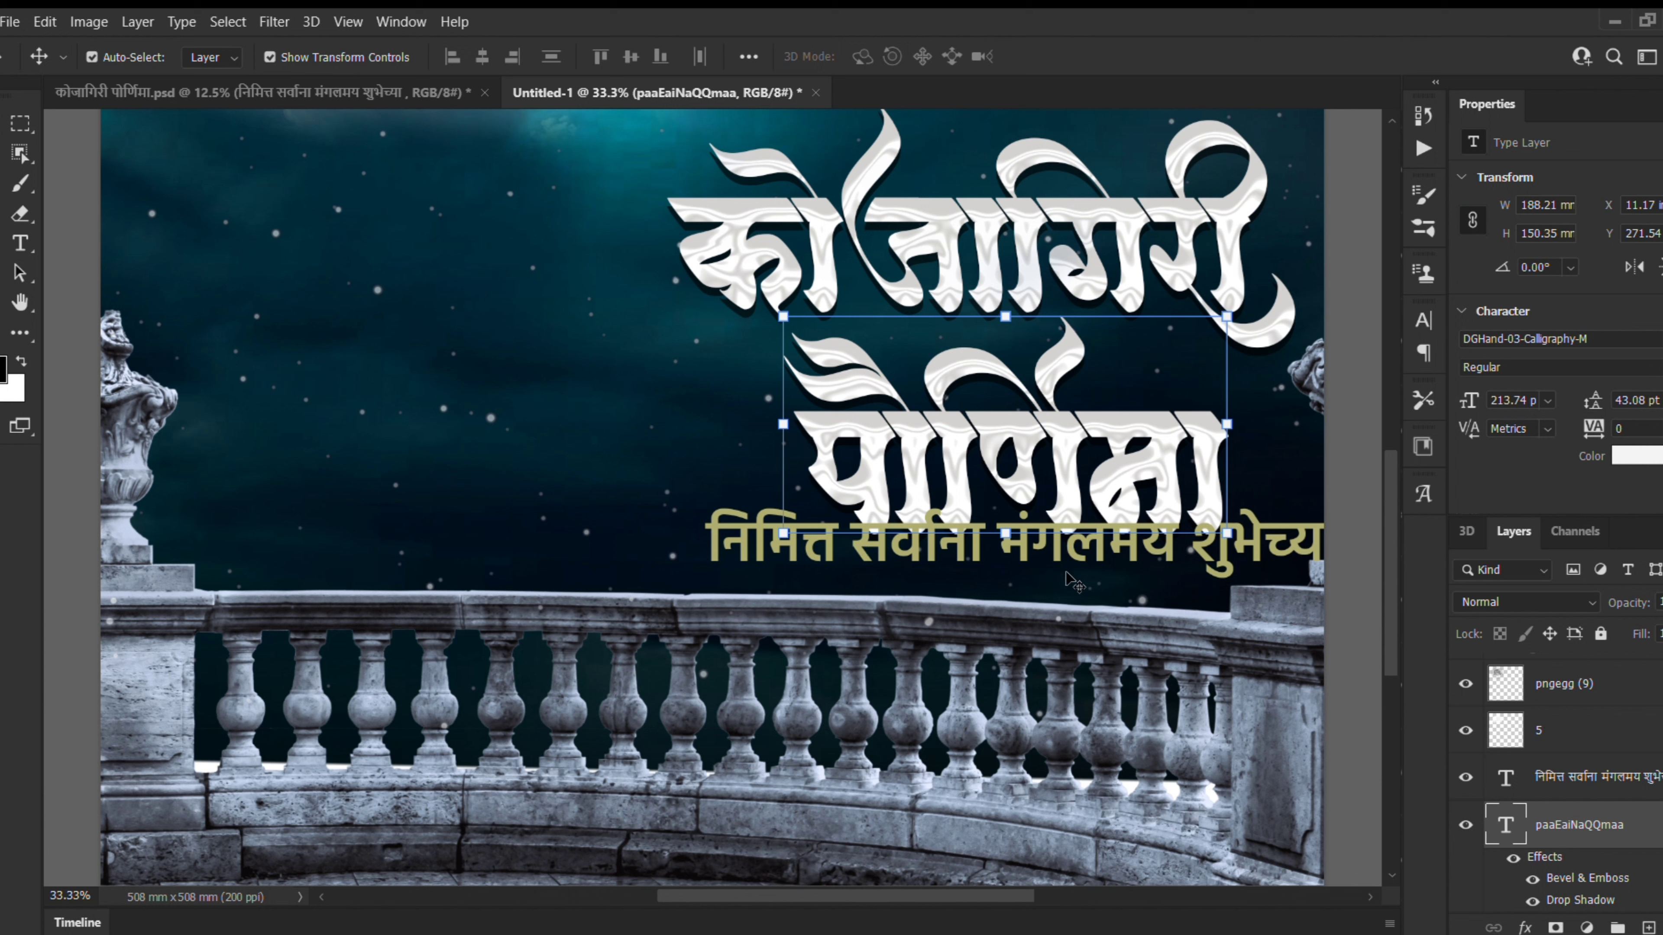
Step: Move the greeting line fully inside the canvas, just below the पौर्णिमा title and clear of its letters
double_click(1164, 555)
key("ctrl+a")
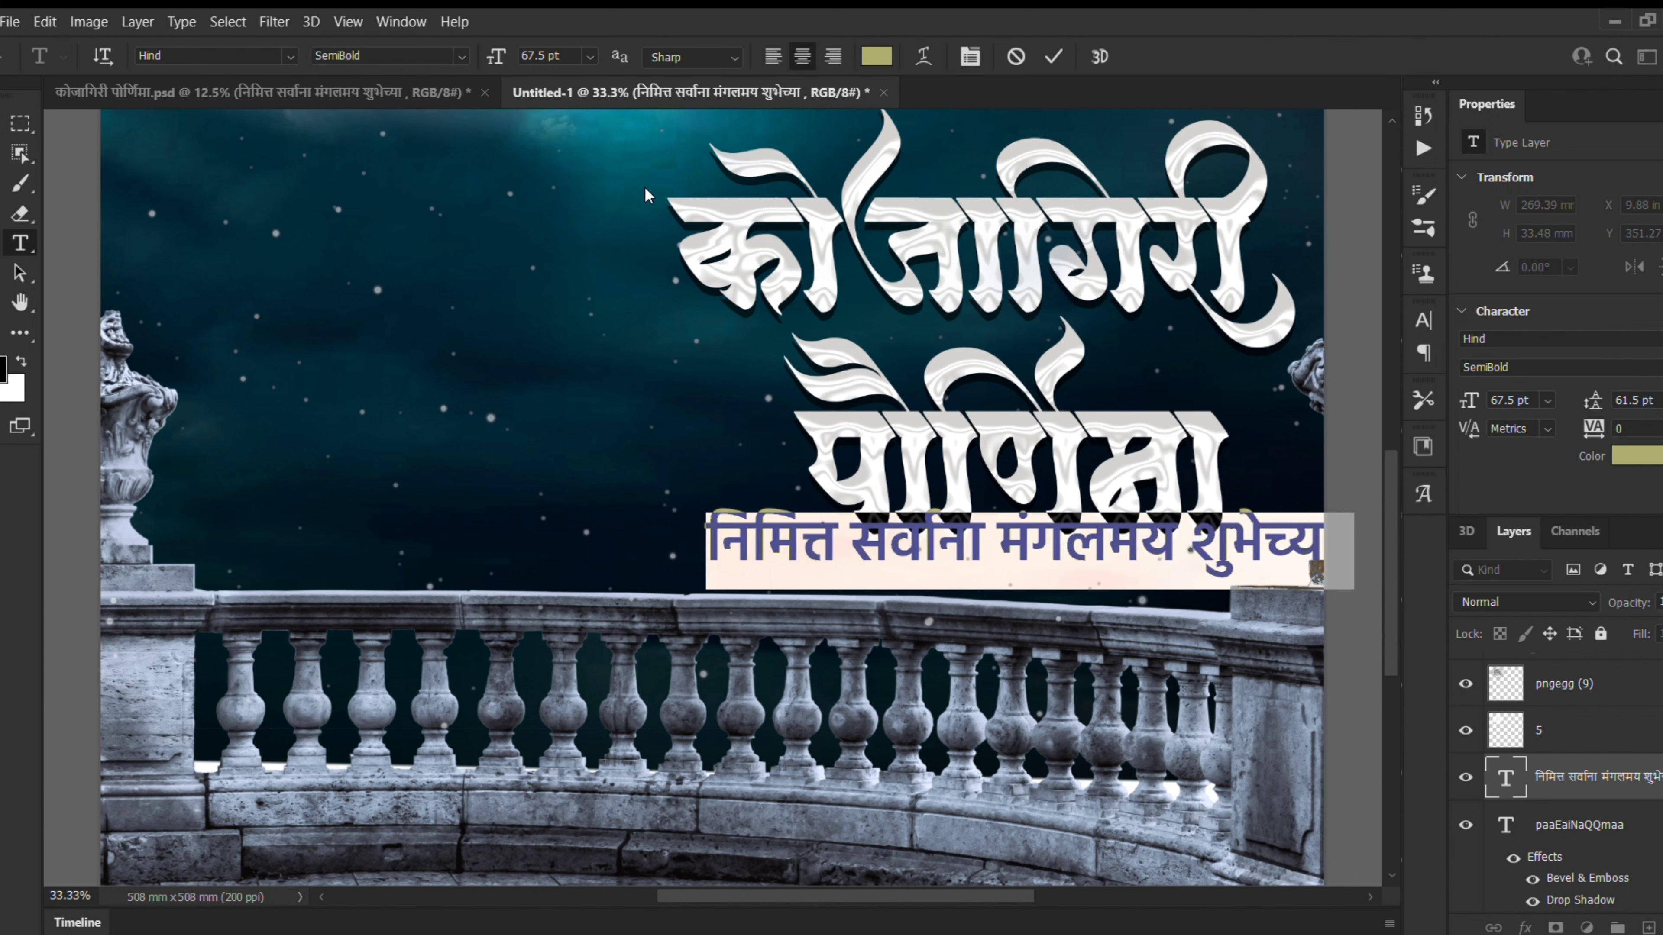
key("ctrl+Return")
key("v")
left_click_drag(1034, 539, 940, 558)
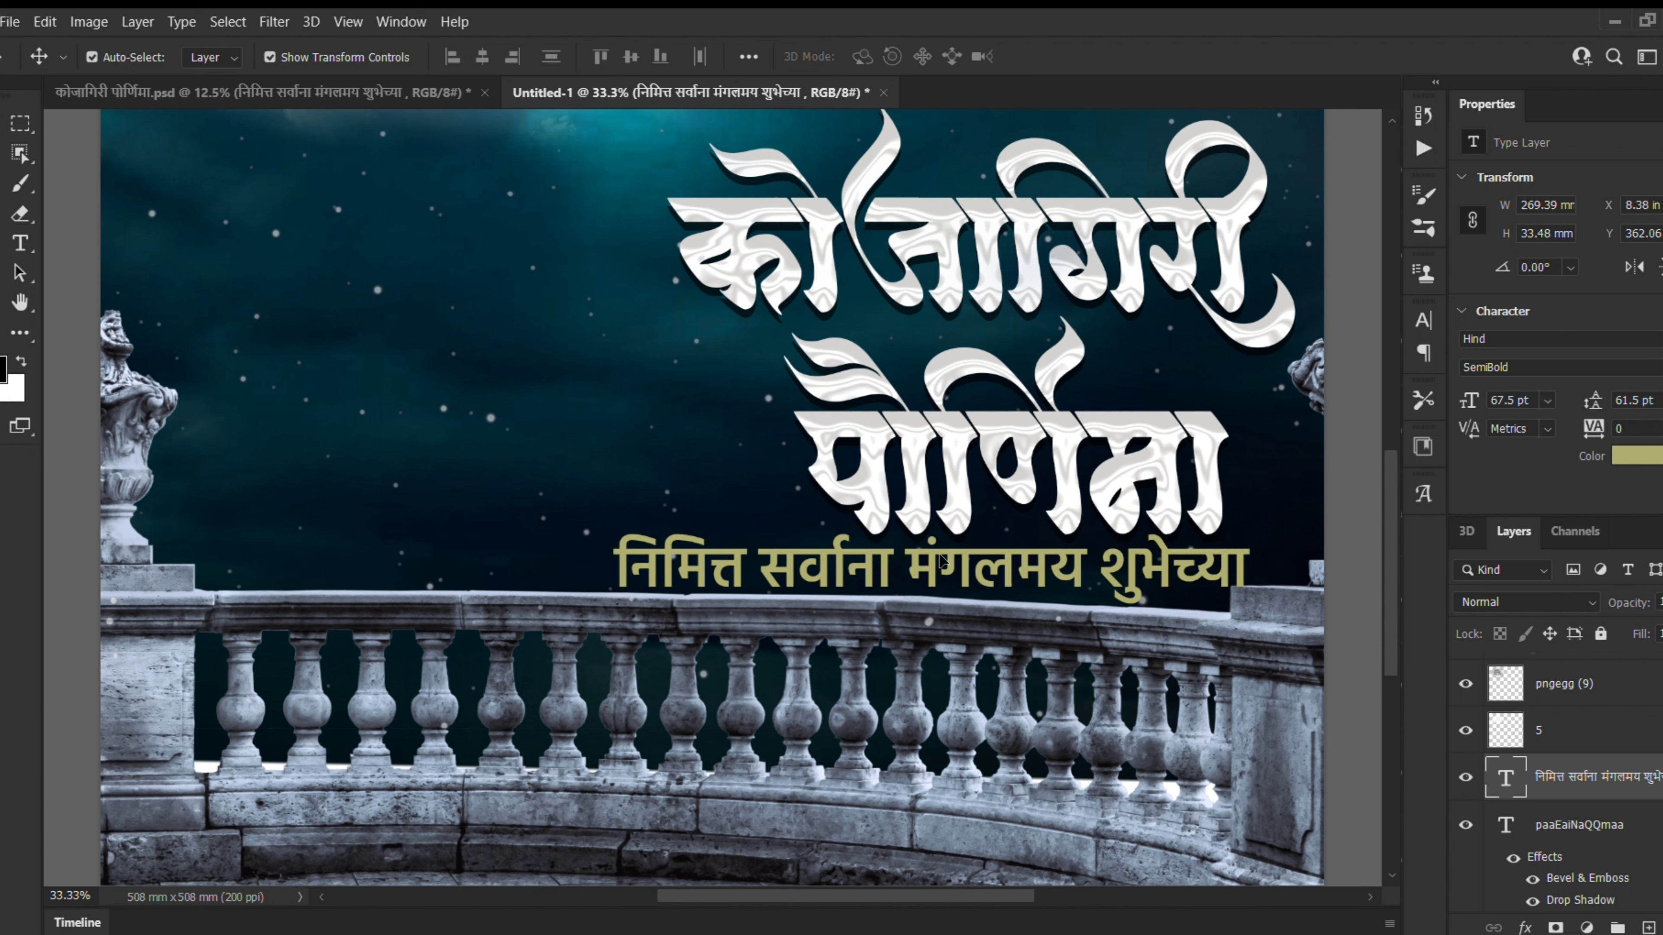
Step: Set the greeting line's font size to 55 pt
double_click(940, 558)
left_click(508, 57)
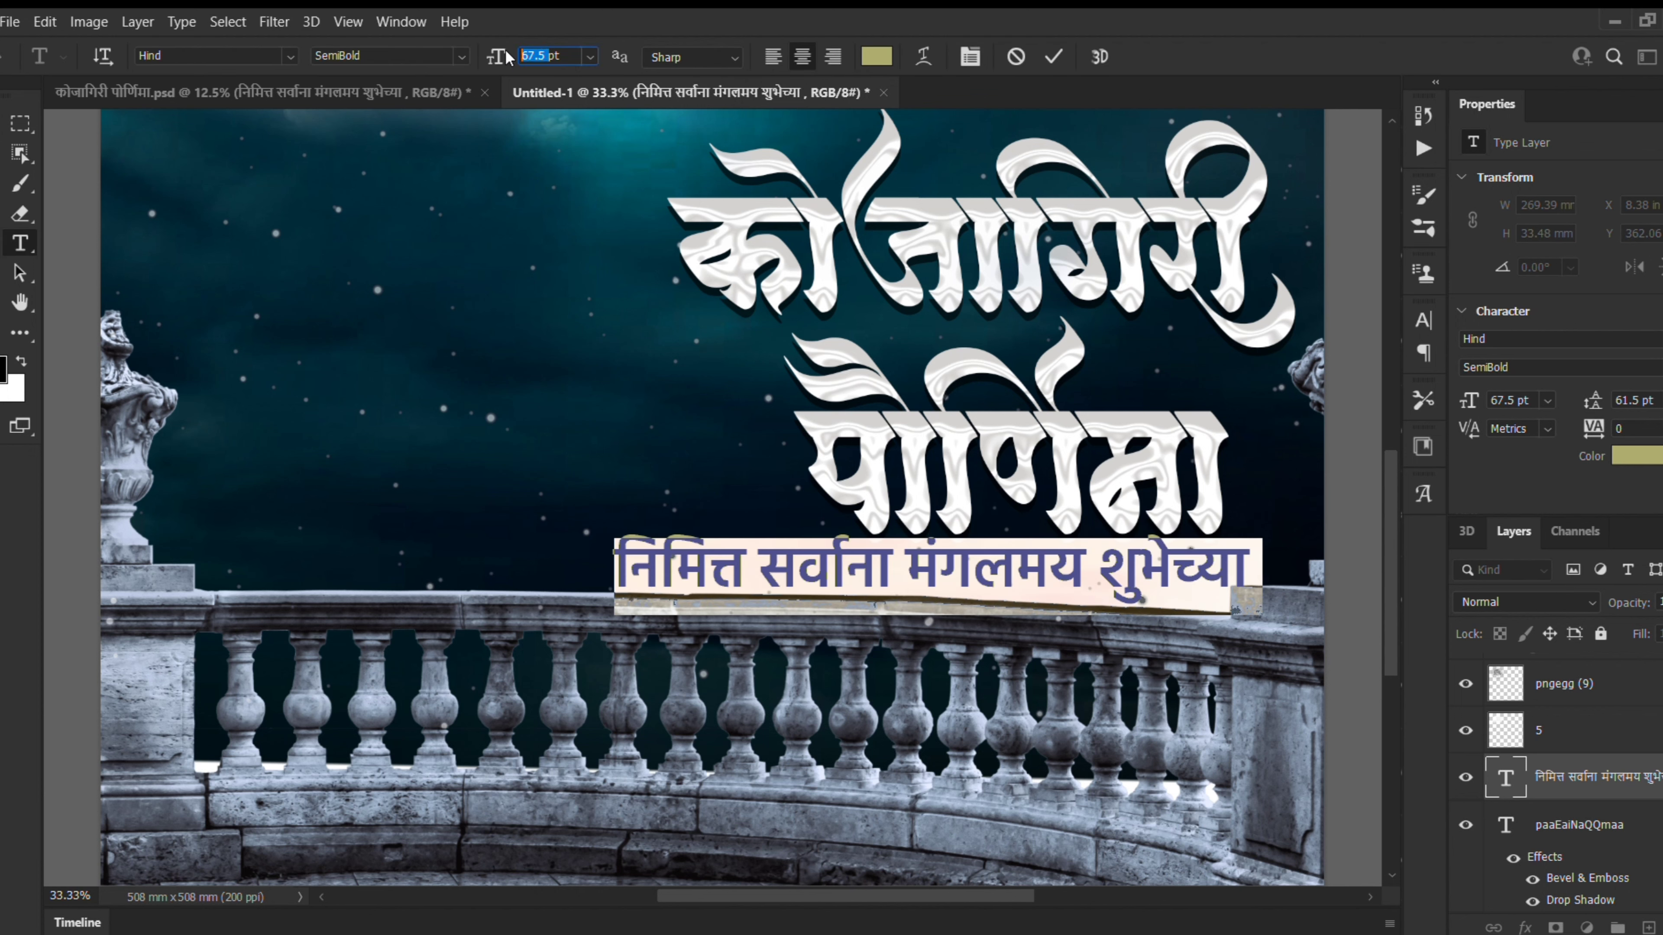
type("55")
key("Return")
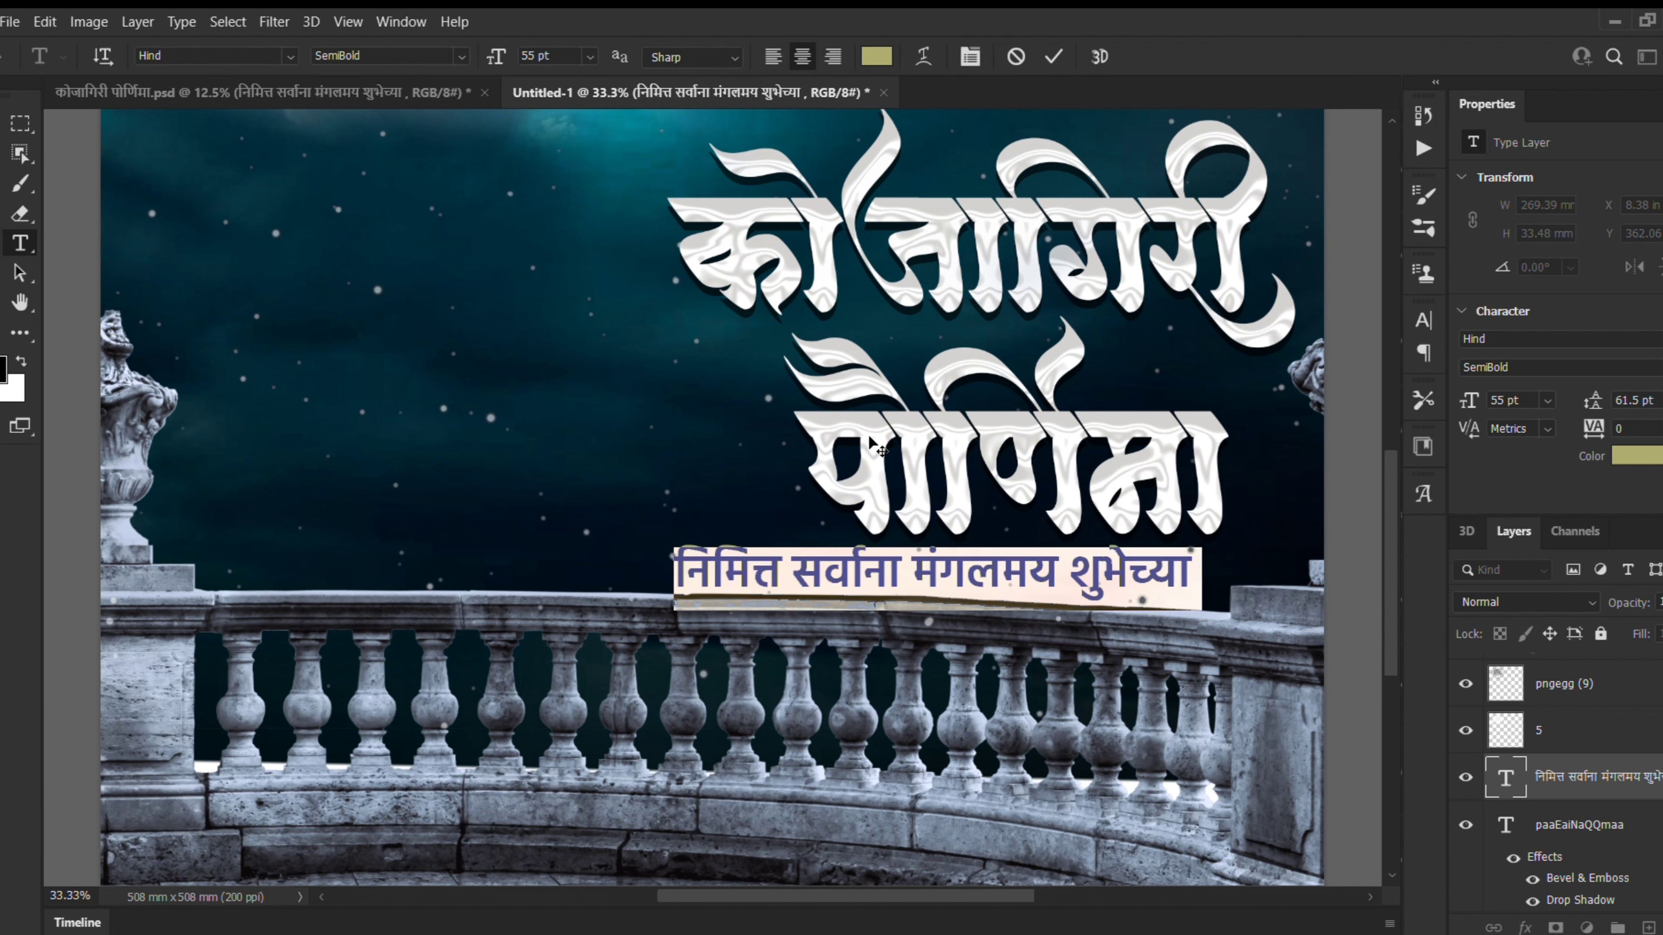
key("ctrl+Return")
key("v")
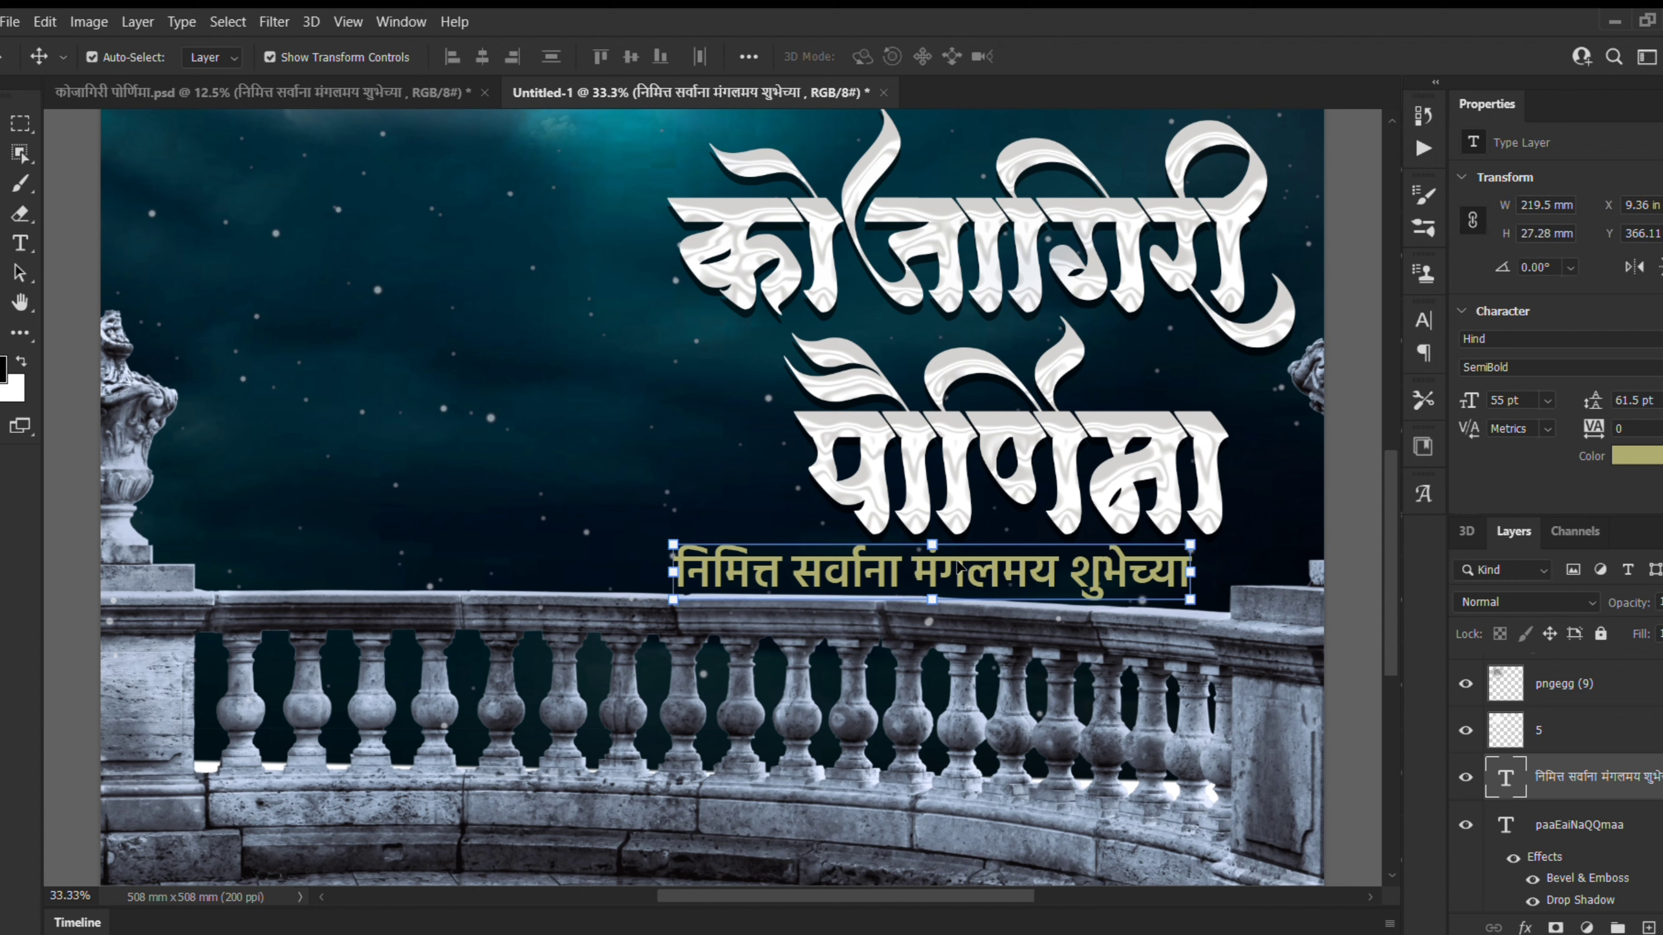
Step: Shift the greeting line right and slightly up so it sits under पौर्णिमा near the canvas's right edge
left_click_drag(958, 562, 998, 563)
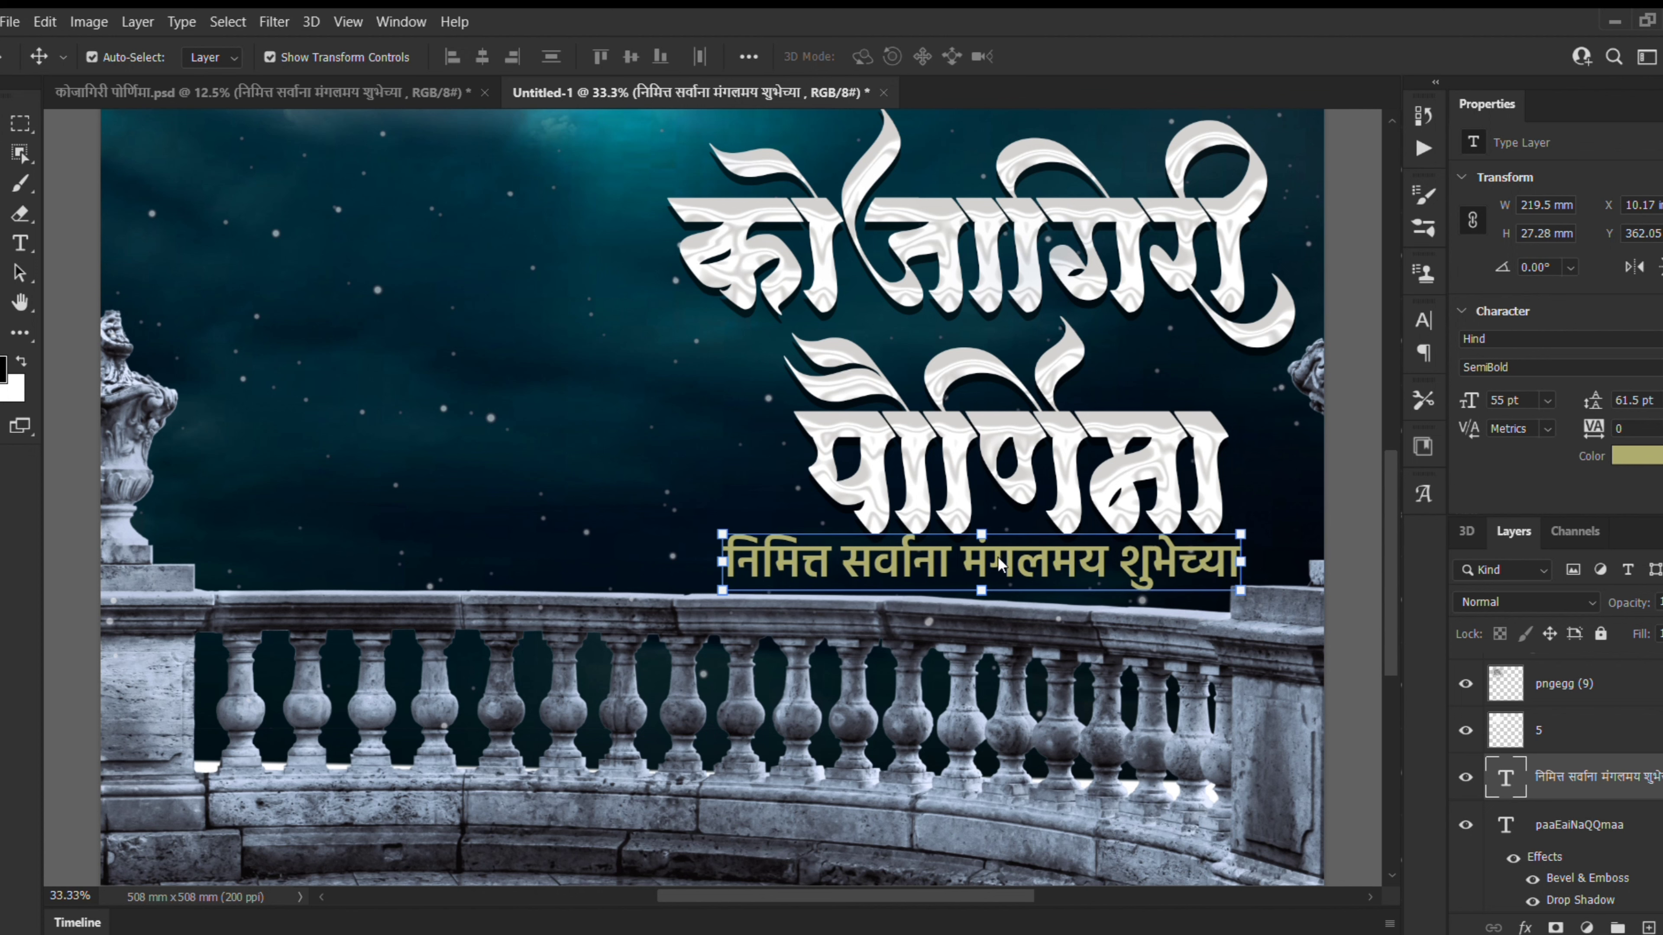
key("ctrl+minus")
key("ctrl+minus")
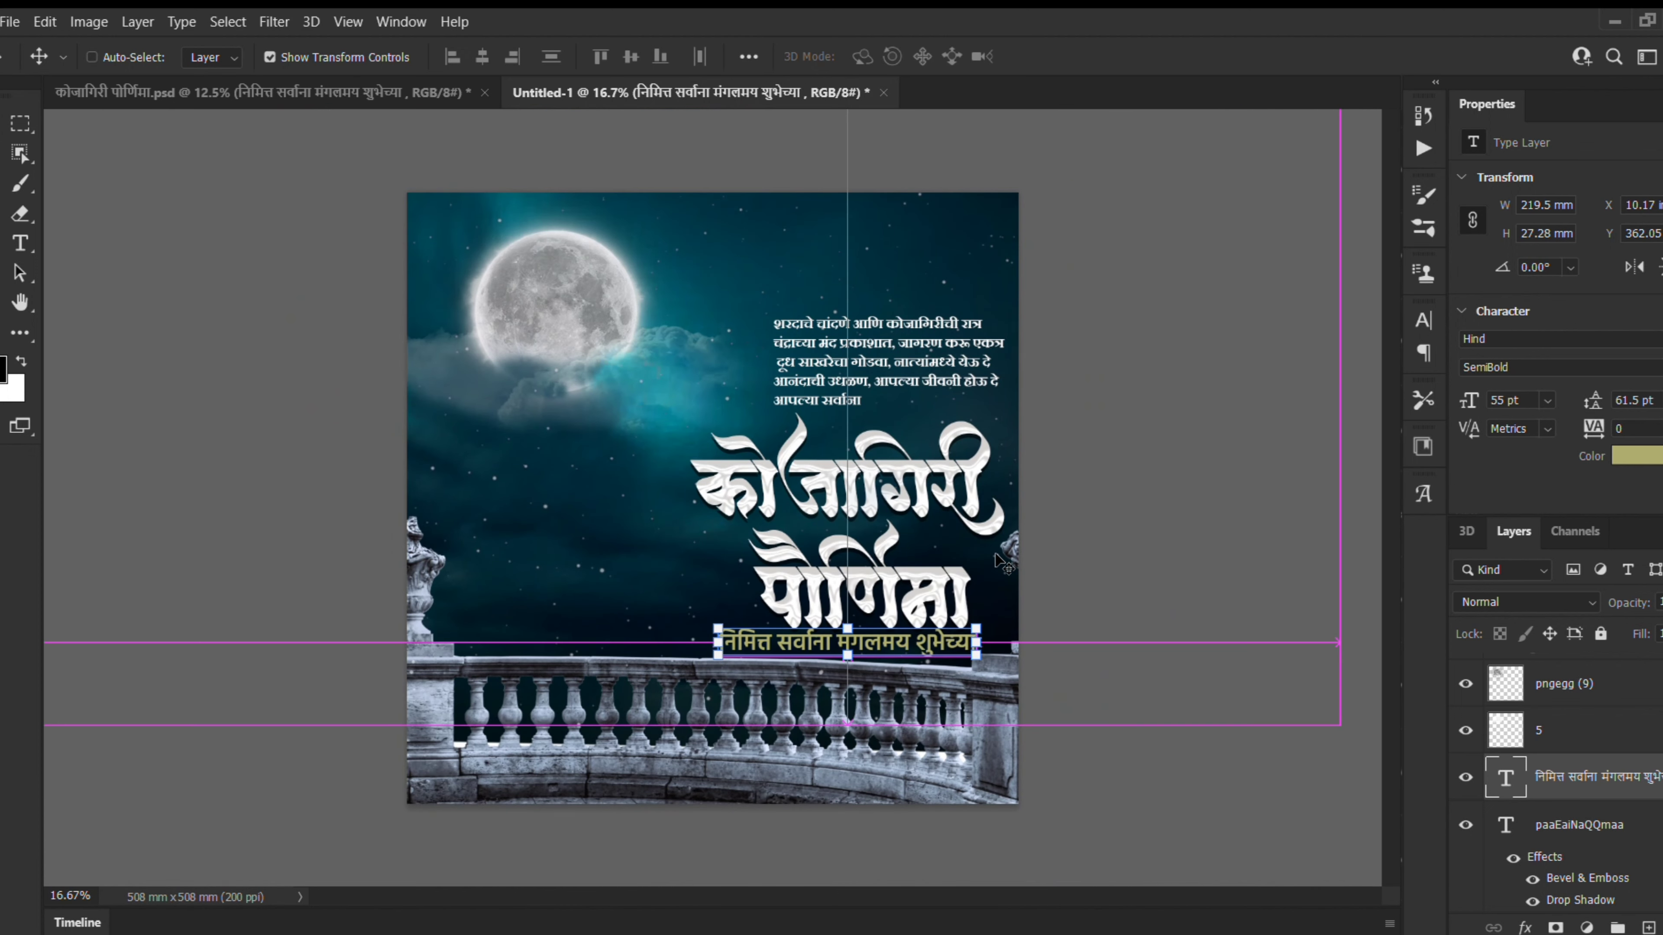
left_click(560, 484)
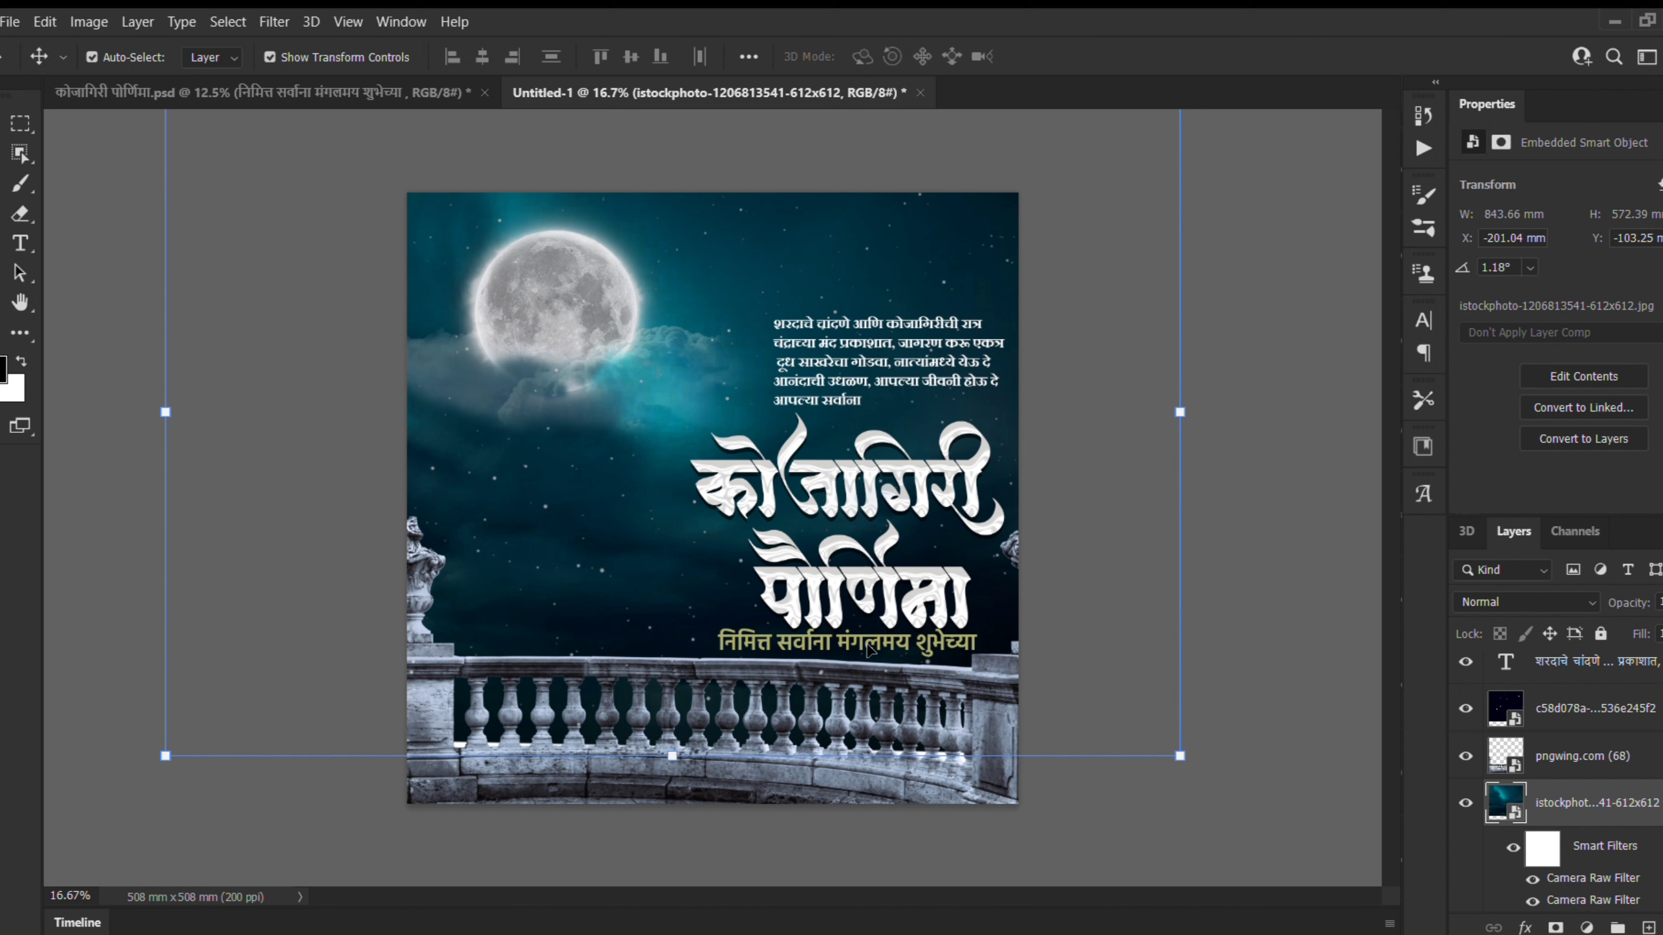
left_click(884, 648)
left_click_drag(884, 648, 906, 648)
Step: Nudge the पौर्णिमा title up about 4 mm to open a small gap above the greeting line
left_click(873, 571)
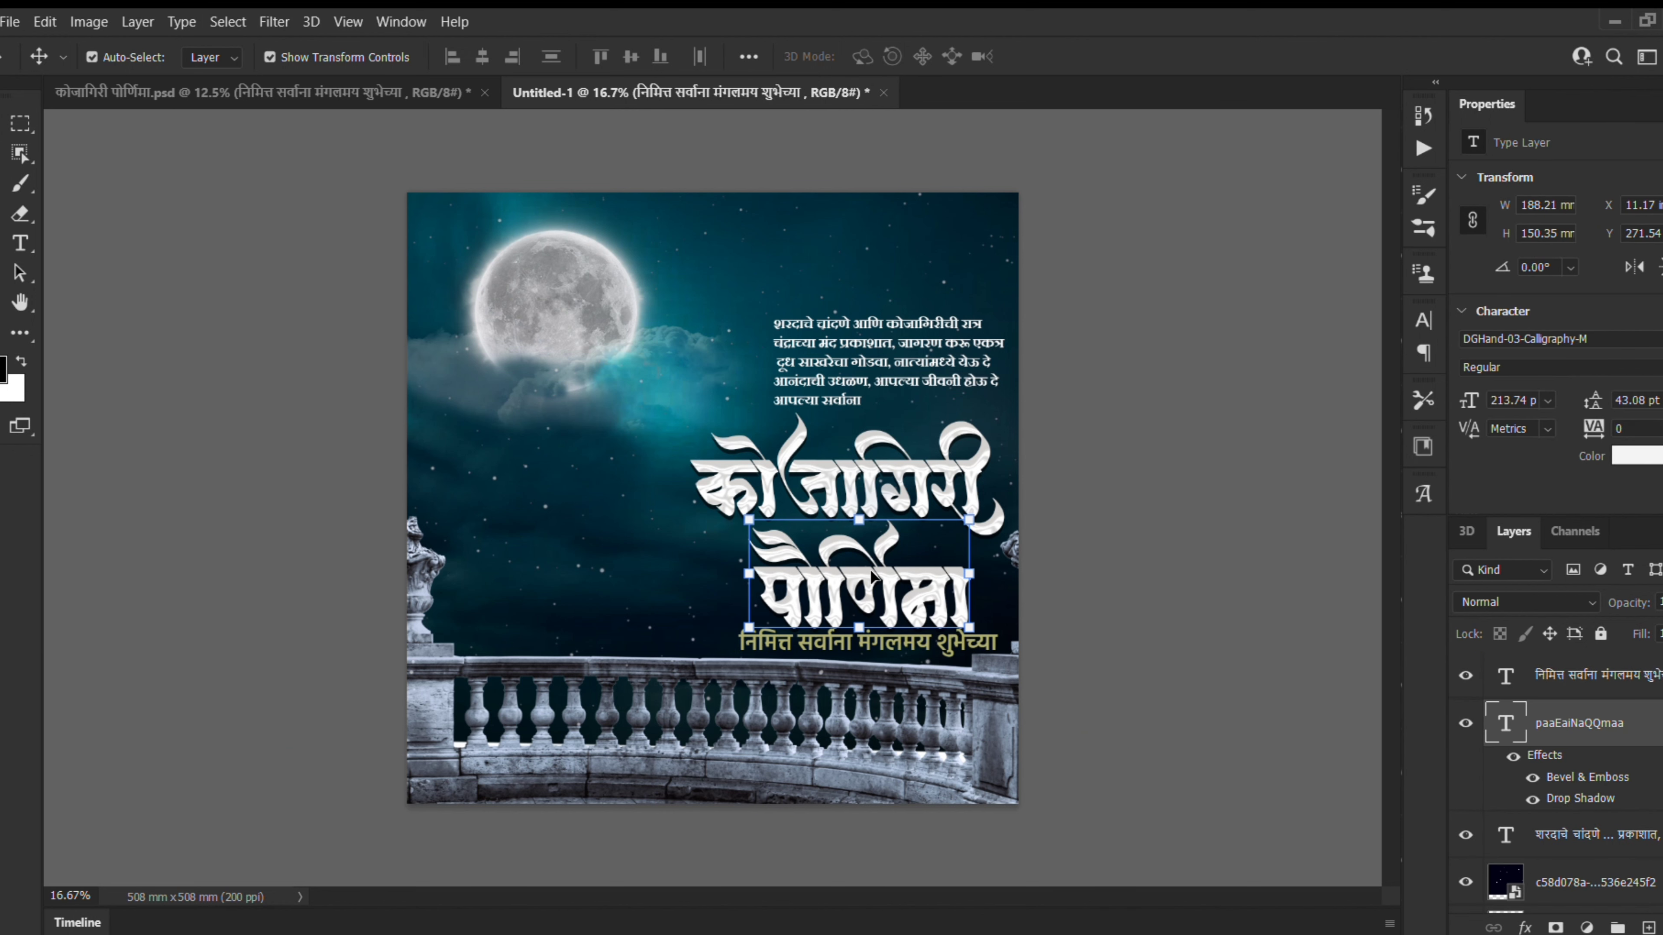
key("Up")
key("Up")
key("Up")
key("Up")
key("Up")
key("Up")
key("Up")
key("Up")
key("Up")
key("Up")
key("Up")
key("Up")
key("Up")
key("Up")
key("Up")
key("Up")
key("Up")
key("Up")
key("Up")
key("Up")
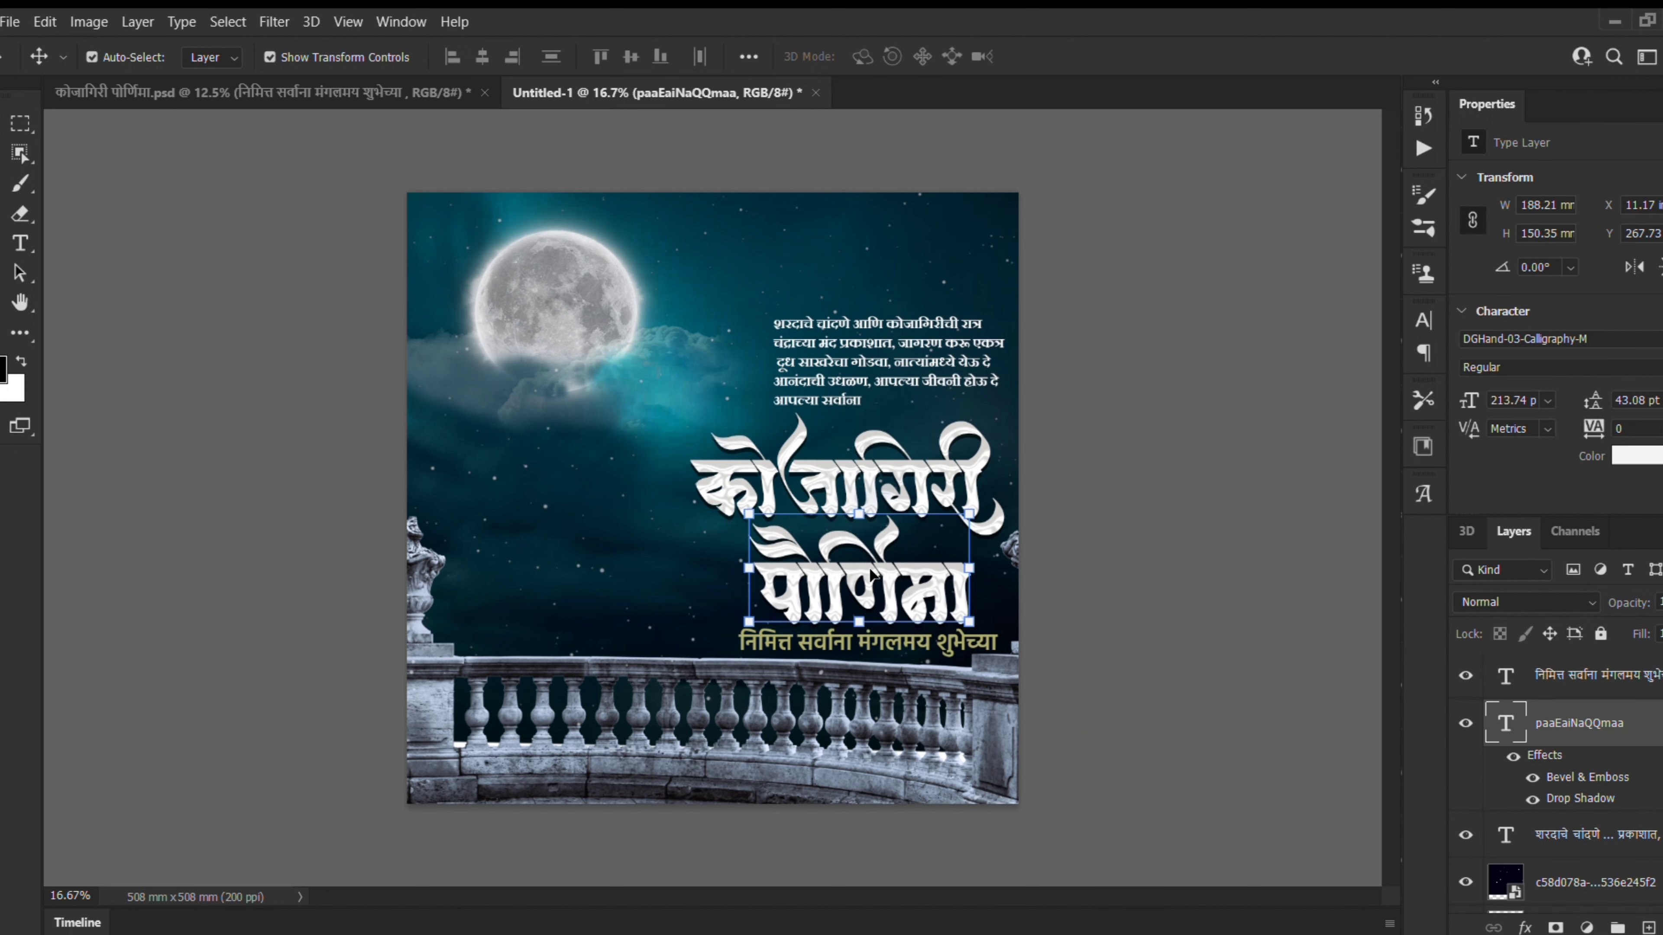
left_click(553, 500)
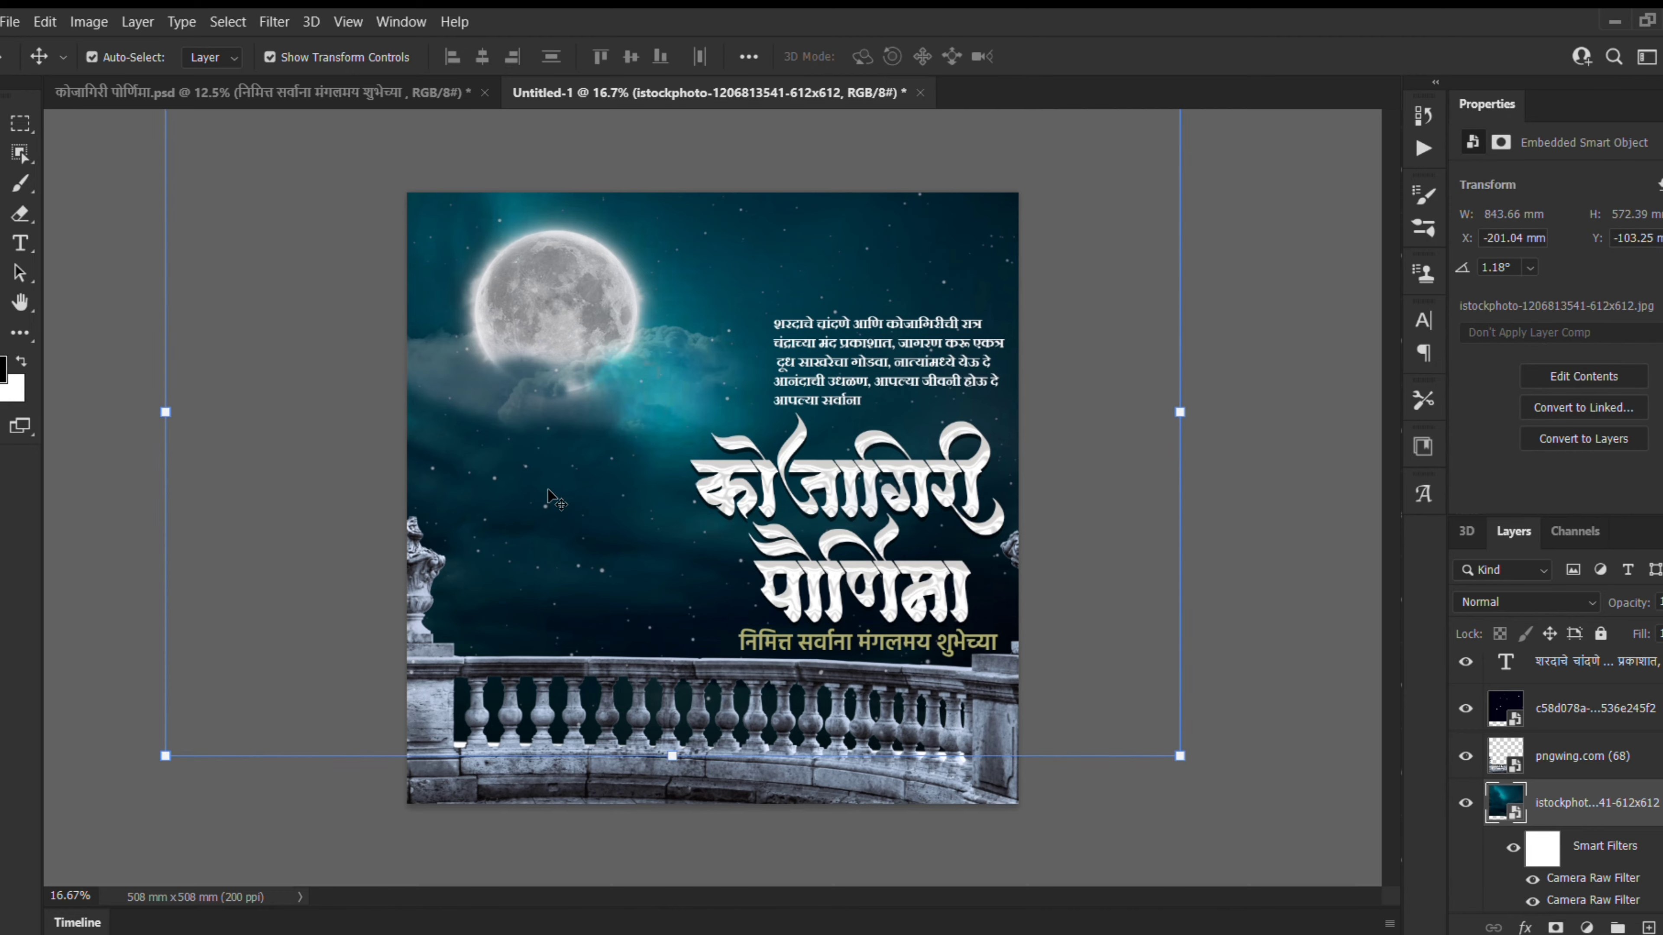
Step: Flatten the poster into a single Background layer and switch to the Hand tool
key("ctrl+plus")
key("ctrl+plus")
key("ctrl+minus")
key("ctrl+minus")
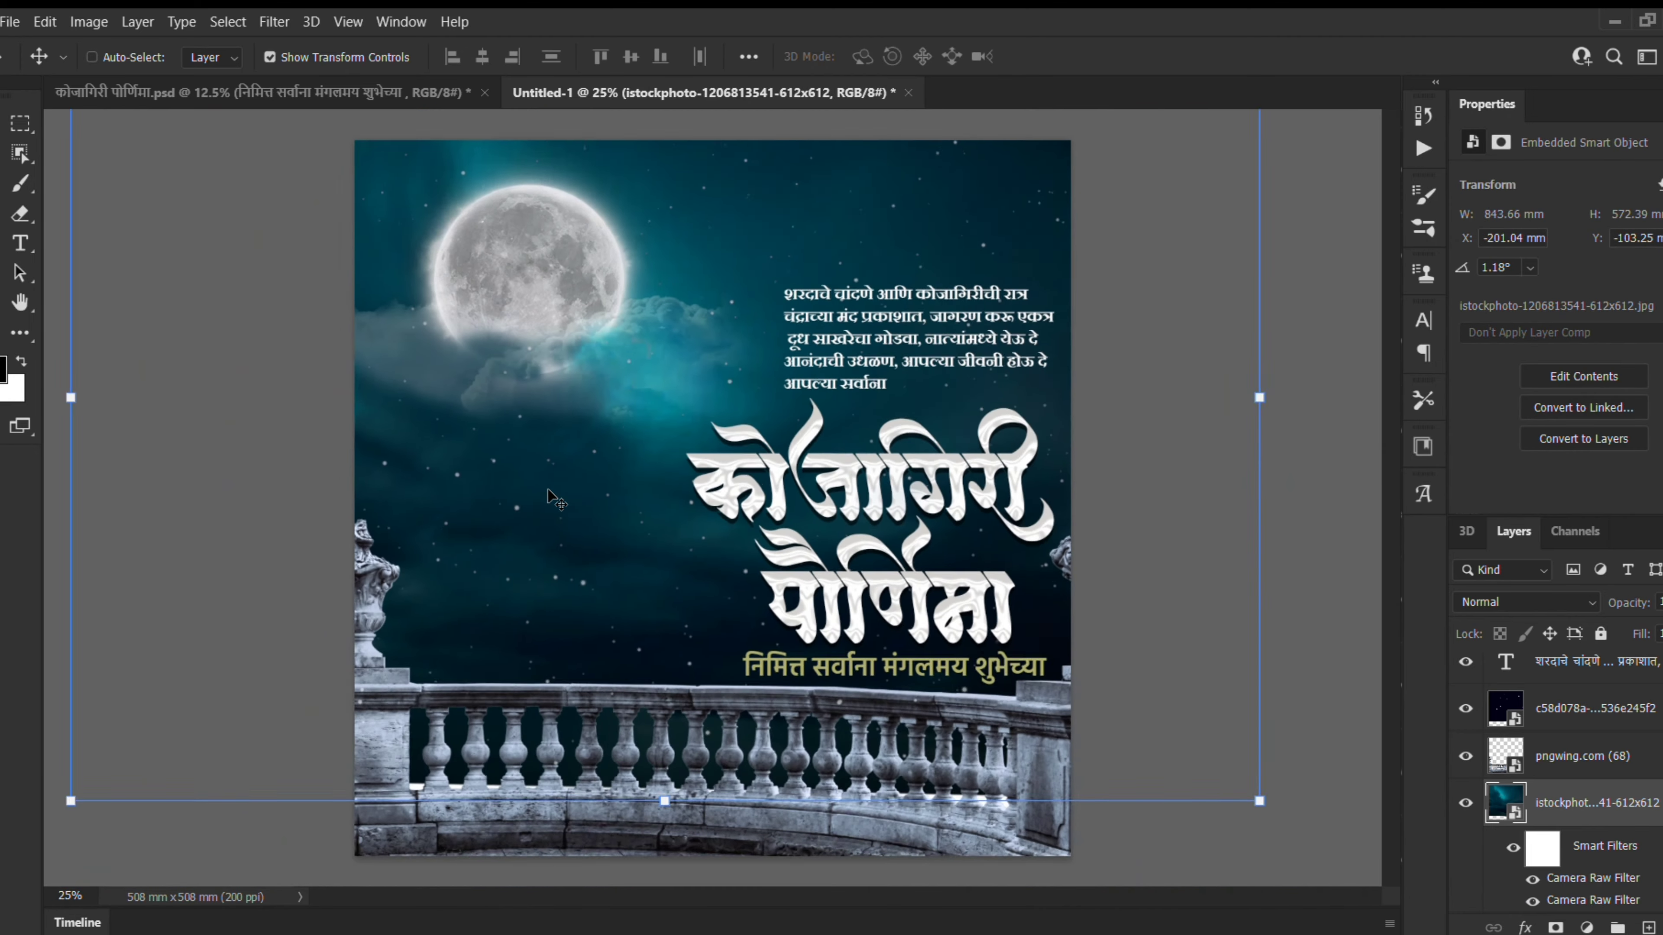
key("ctrl+plus")
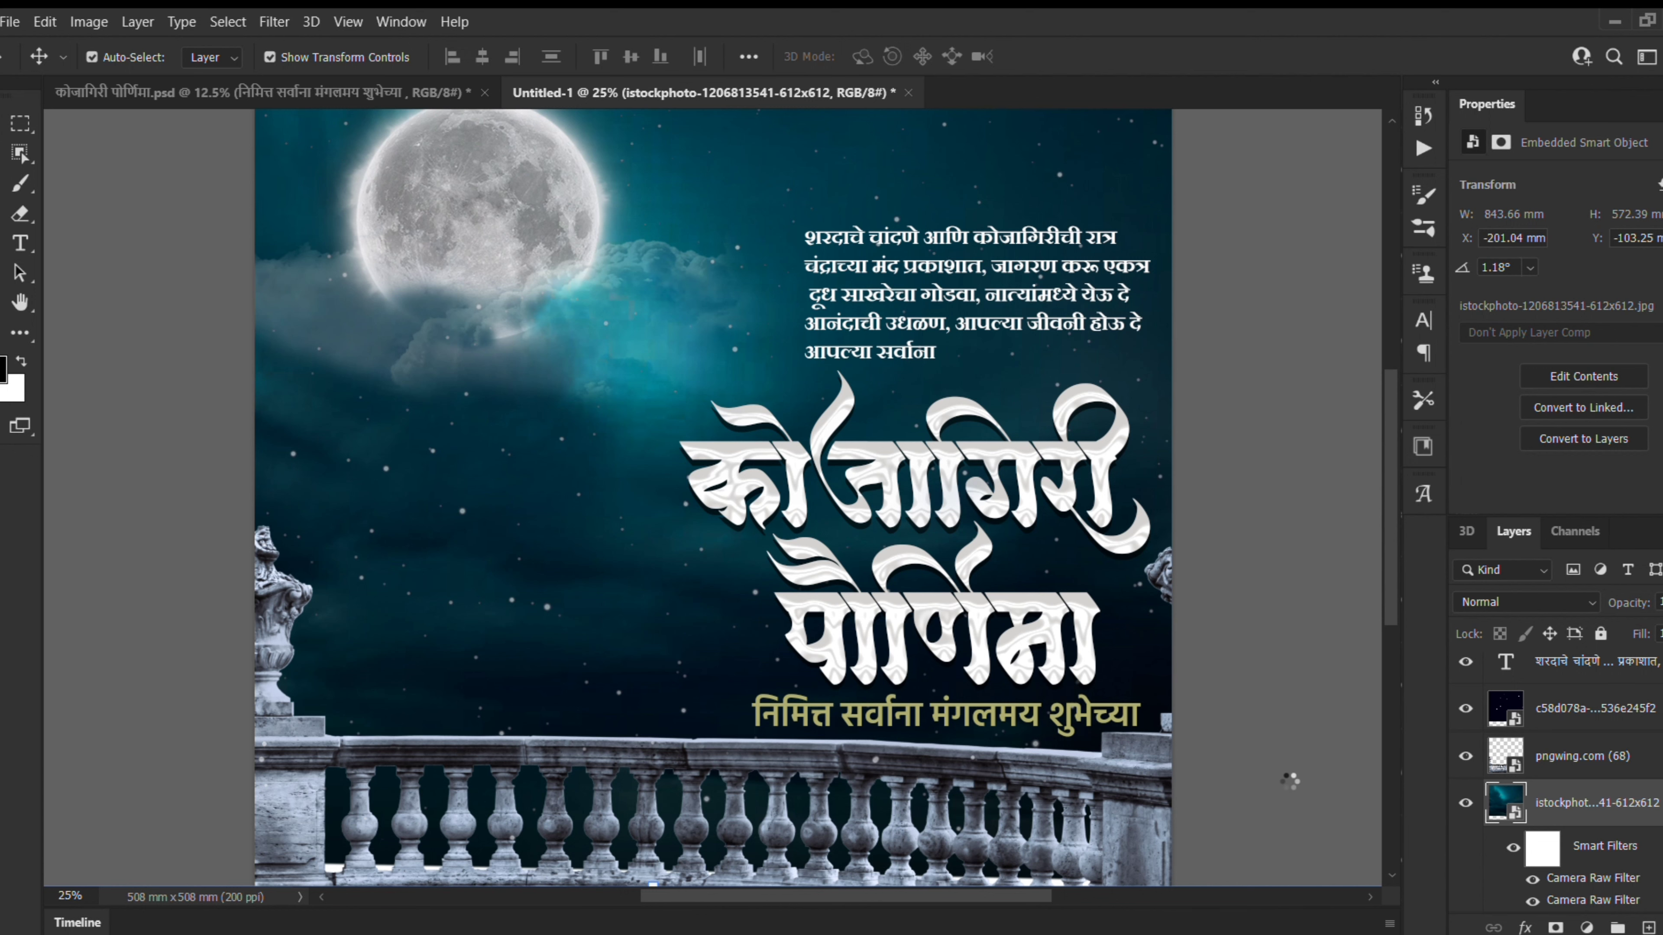
key("h")
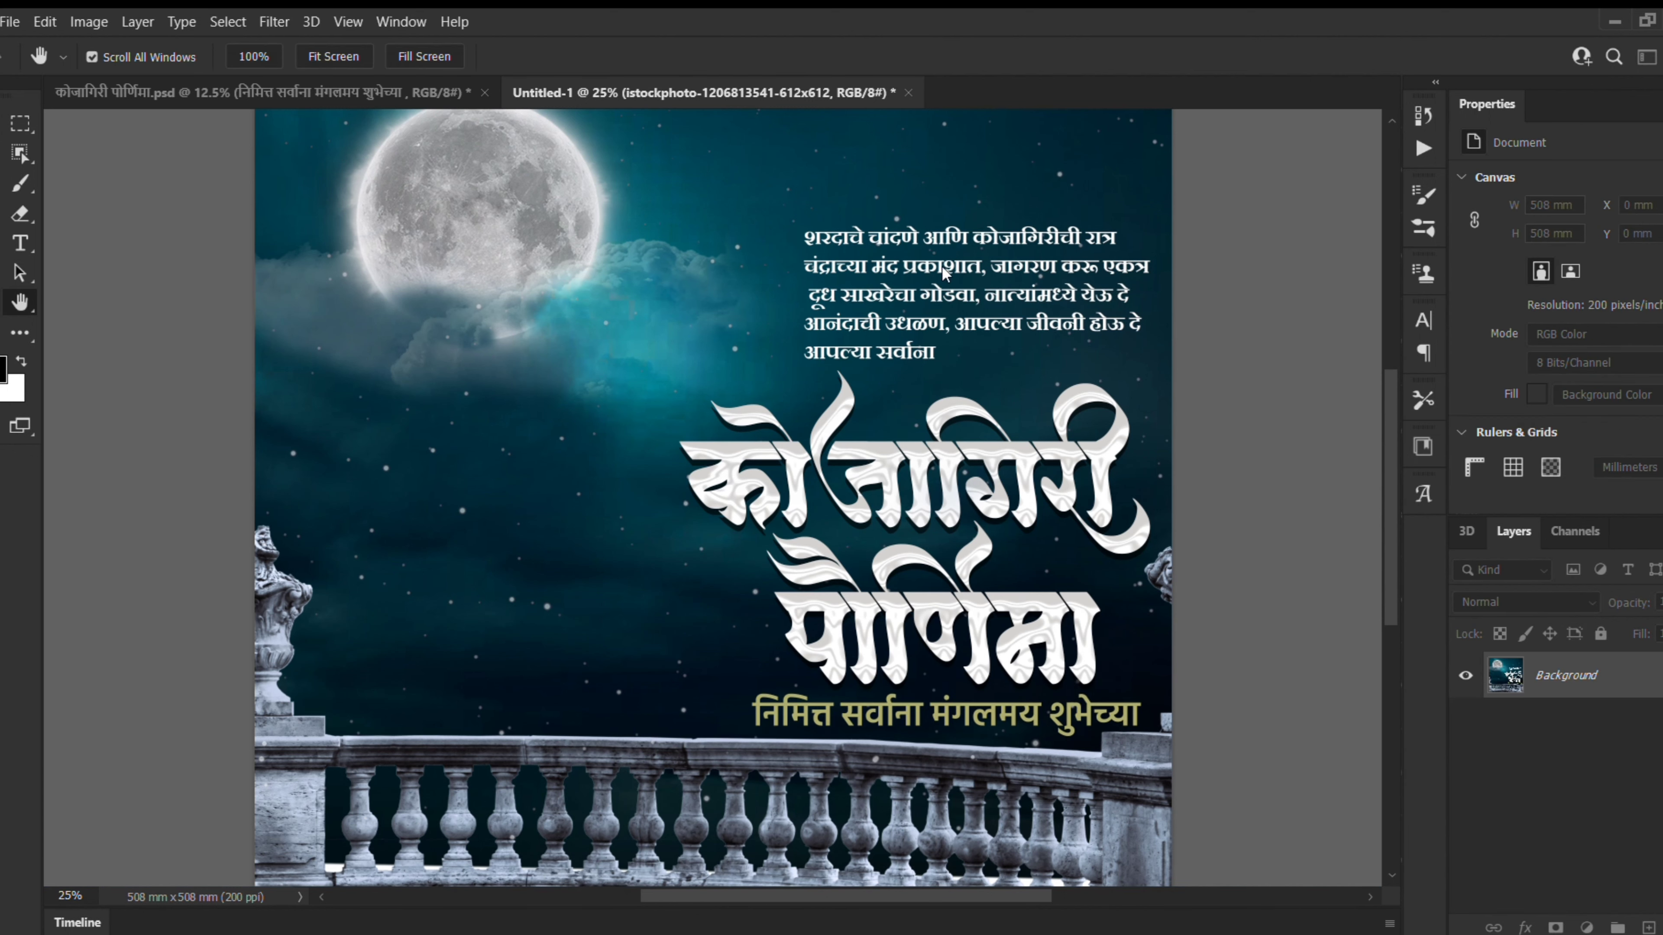